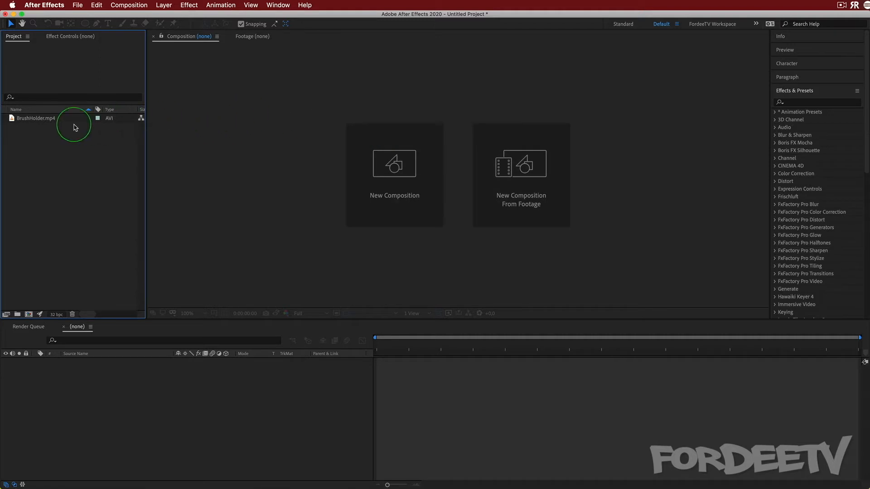
# Create a 1920 x 1080 px, 30 fps, 10-second composition and add the BrushHolder.mp4 footage to its timeline
pyautogui.click(12, 117)
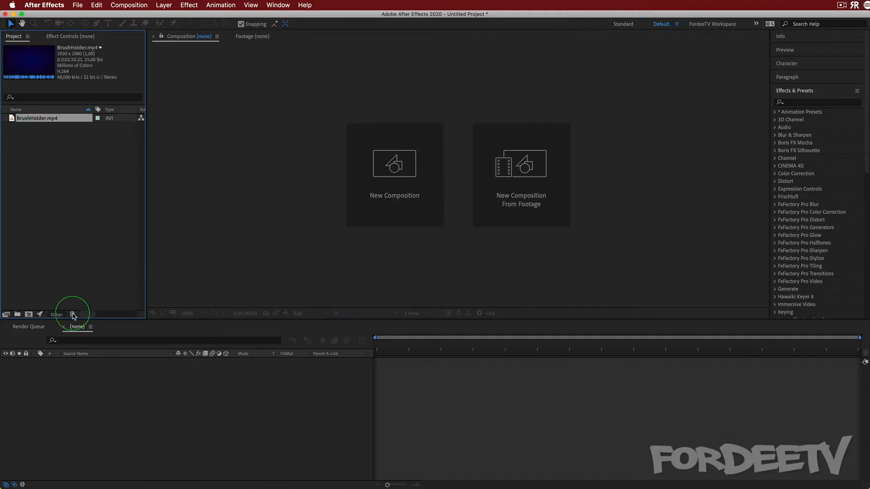
pyautogui.click(30, 315)
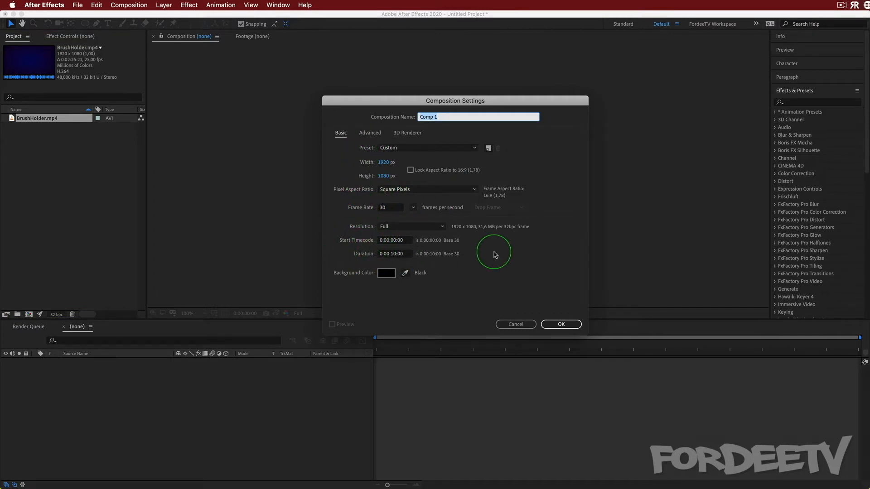
pyautogui.click(561, 324)
pyautogui.click(33, 118)
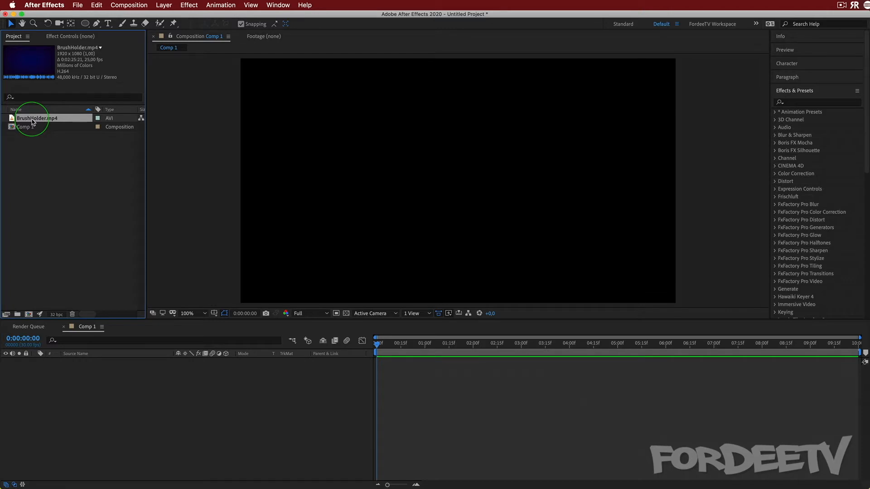
pyautogui.moveTo(33, 122); pyautogui.dragTo(143, 371)
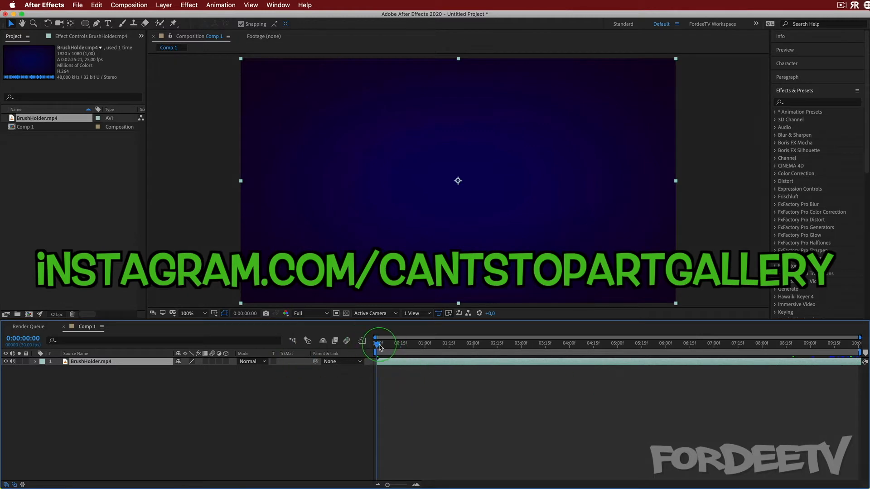
# Slide the BrushHolder.mp4 layer earlier in time so the composition covers the seated man holding the brush holder, and return to 0:00:00:00
pyautogui.moveTo(379, 347); pyautogui.dragTo(866, 370)
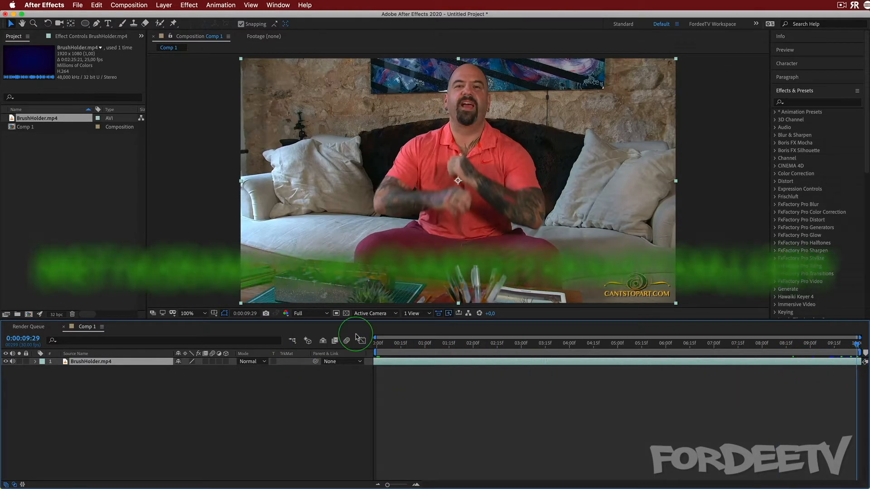
pyautogui.moveTo(356, 334); pyautogui.dragTo(216, 317)
pyautogui.moveTo(852, 362)
pyautogui.mouseDown()
pyautogui.moveTo(442, 356)
pyautogui.moveTo(346, 368)
pyautogui.mouseUp()
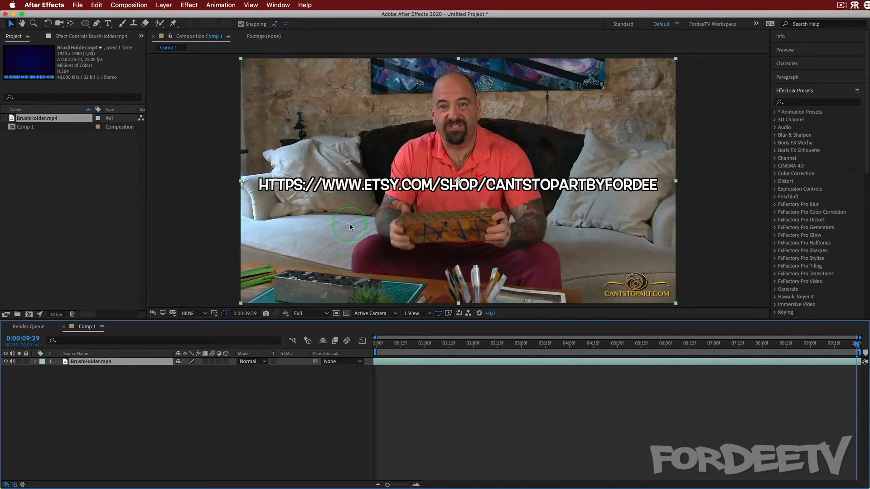
pyautogui.click(842, 347)
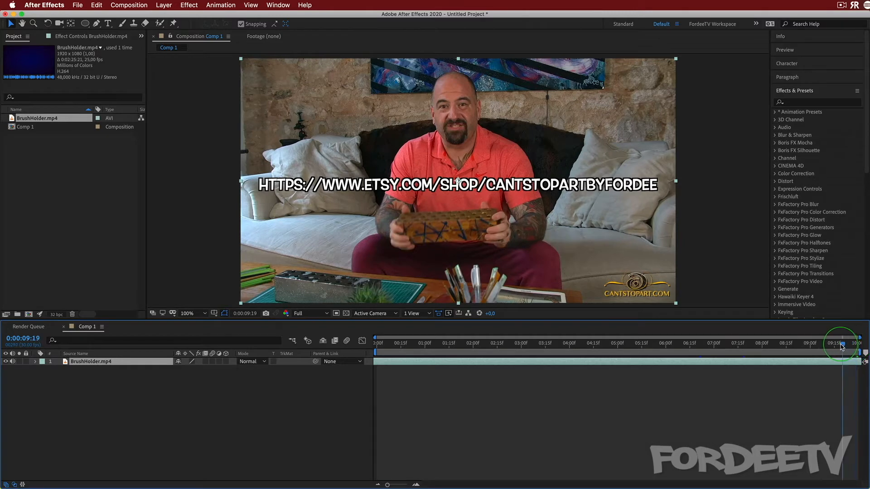
pyautogui.moveTo(841, 347); pyautogui.dragTo(852, 363)
pyautogui.moveTo(786, 345); pyautogui.dragTo(343, 377)
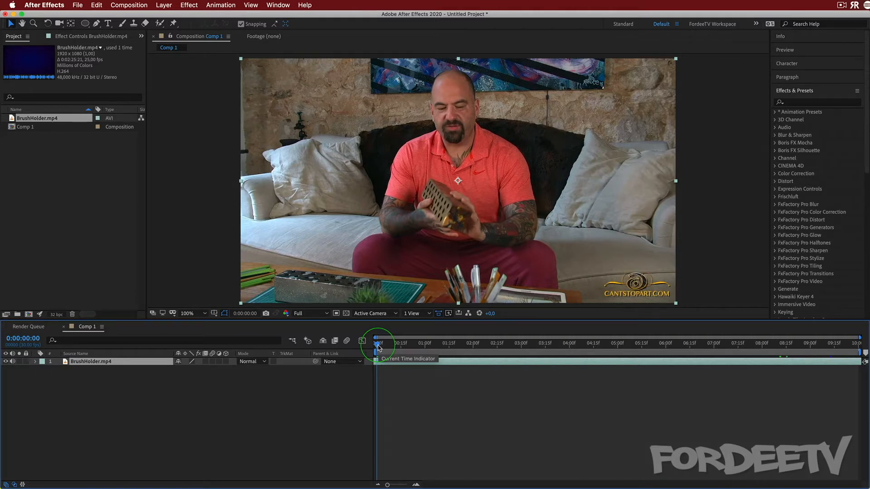
pyautogui.moveTo(379, 347); pyautogui.dragTo(352, 363)
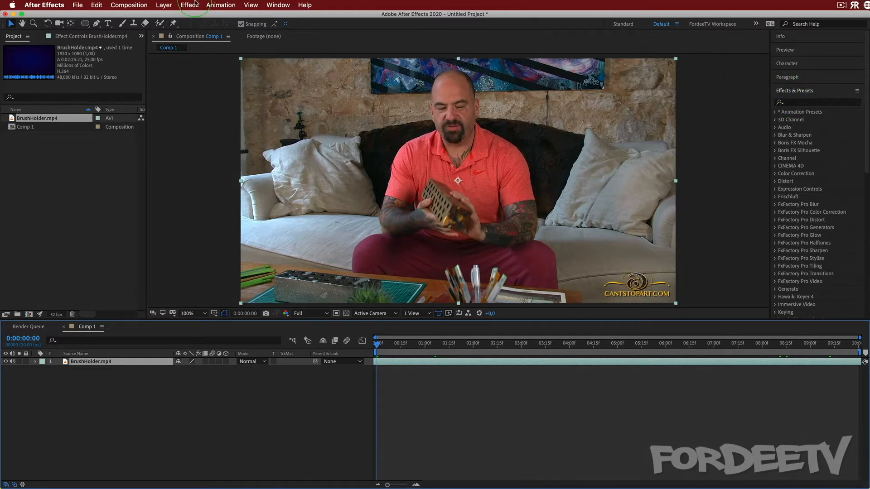
pyautogui.click(278, 5)
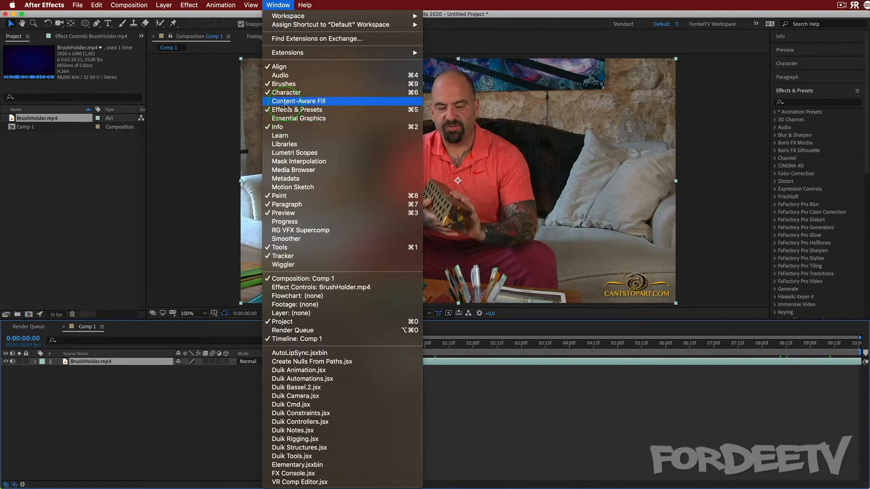
pyautogui.click(276, 5)
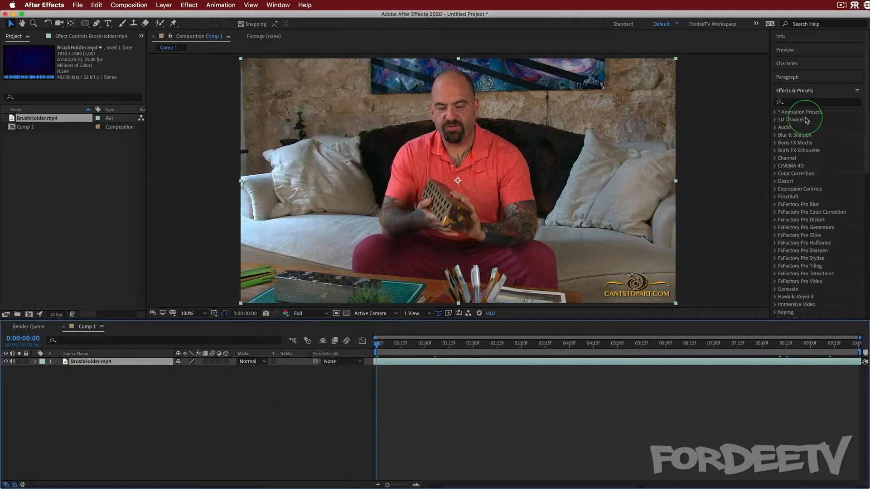
# Apply the ID Matte effect from the 3D Channel category to the BrushHolder.mp4 layer and remove it again
pyautogui.click(775, 120)
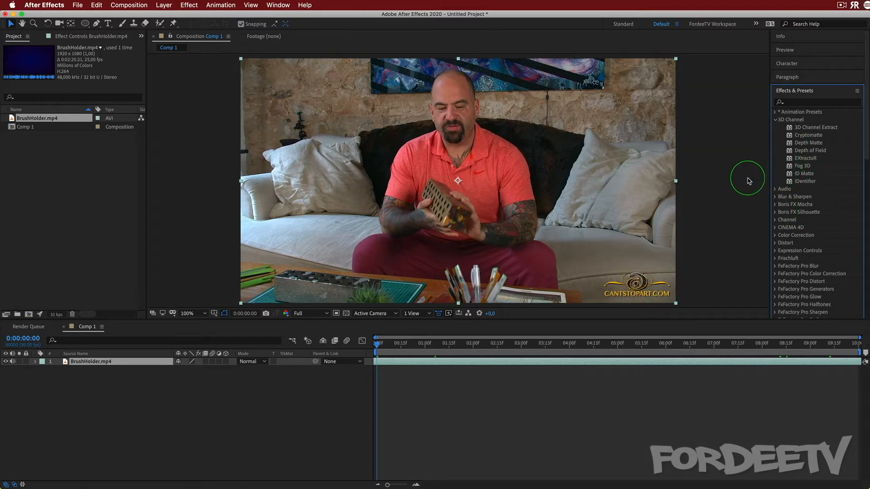
pyautogui.click(803, 174)
pyautogui.moveTo(803, 174)
pyautogui.mouseDown()
pyautogui.moveTo(72, 398)
pyautogui.moveTo(83, 362)
pyautogui.mouseUp()
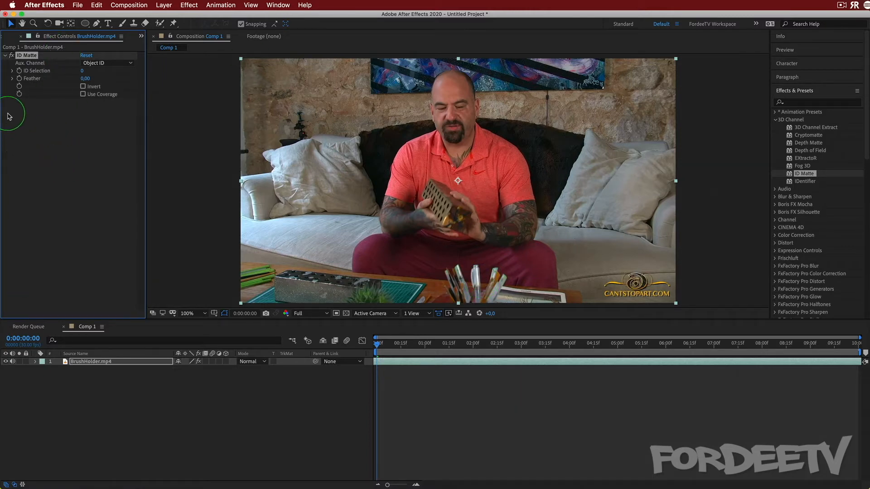
pyautogui.press('Delete')
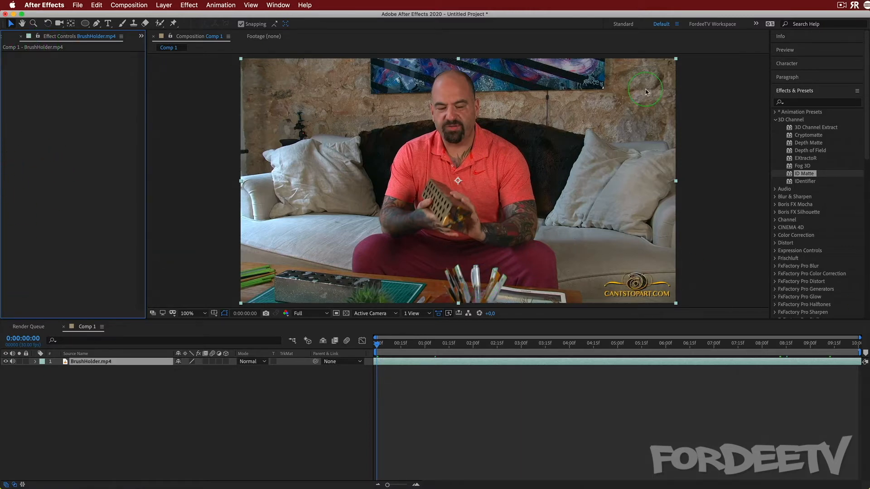
pyautogui.click(775, 120)
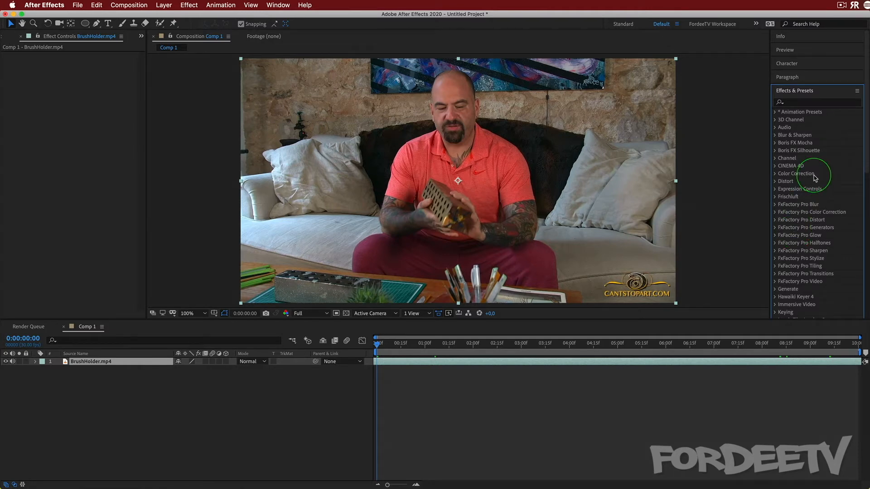
# Apply the Gaussian Blur effect from the Blur & Sharpen category to the BrushHolder.mp4 layer
pyautogui.click(776, 135)
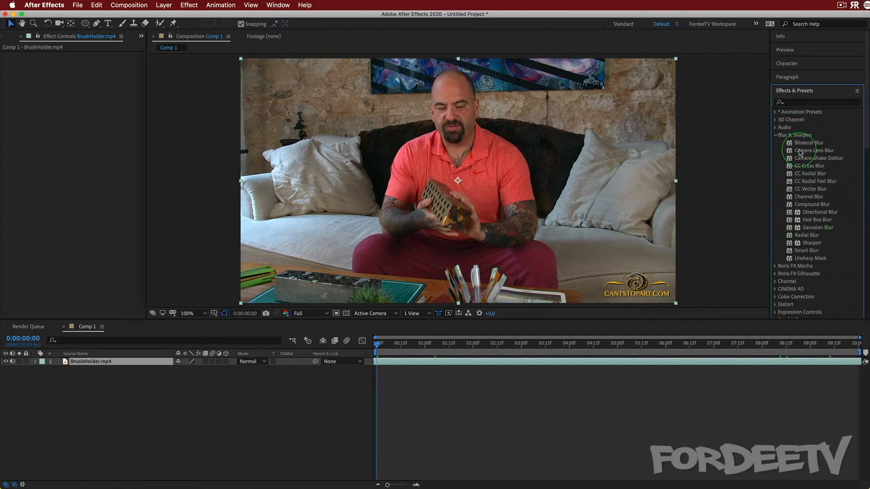
pyautogui.click(807, 228)
pyautogui.moveTo(807, 229)
pyautogui.mouseDown()
pyautogui.moveTo(330, 233)
pyautogui.moveTo(96, 364)
pyautogui.moveTo(439, 217)
pyautogui.moveTo(97, 312)
pyautogui.moveTo(90, 366)
pyautogui.mouseUp()
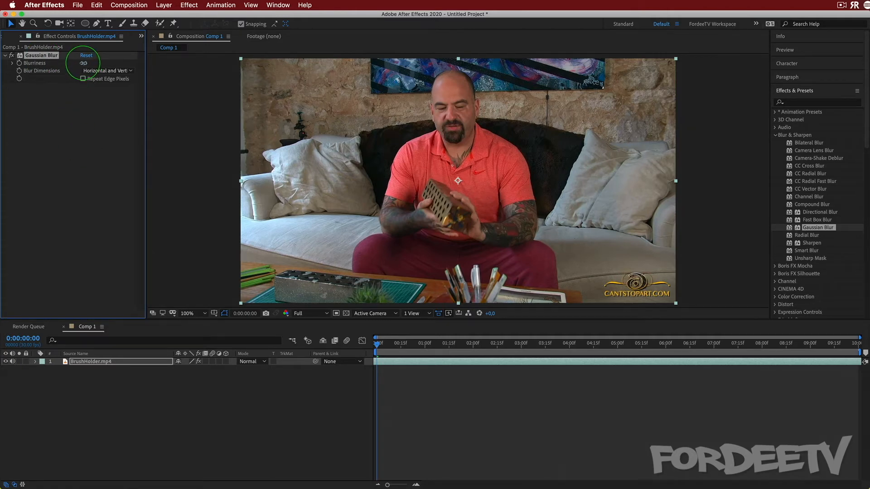
# Set the Gaussian Blur's Blurriness on the BrushHolder.mp4 layer to 88,0
pyautogui.moveTo(83, 63); pyautogui.dragTo(634, 181)
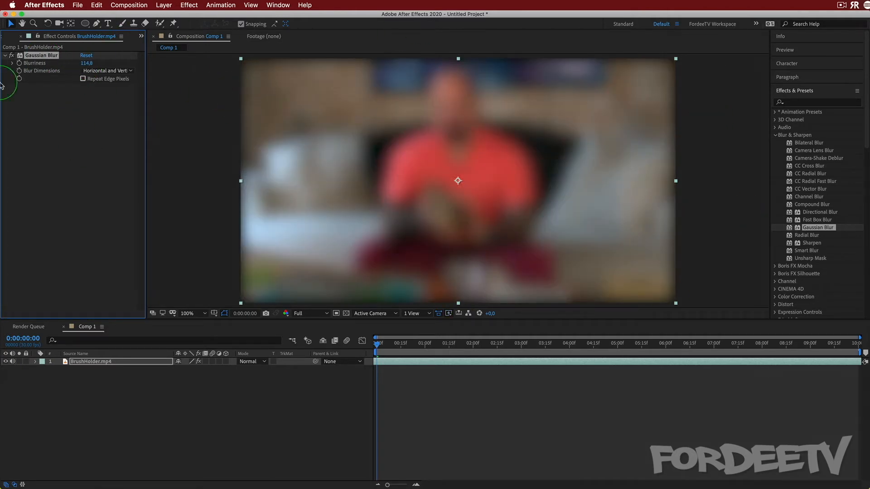
pyautogui.click(86, 56)
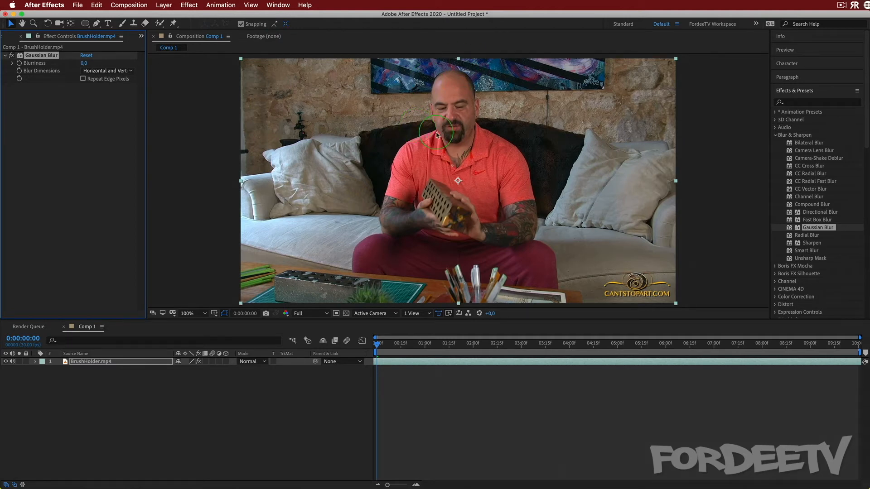
pyautogui.moveTo(84, 63); pyautogui.dragTo(150, 64)
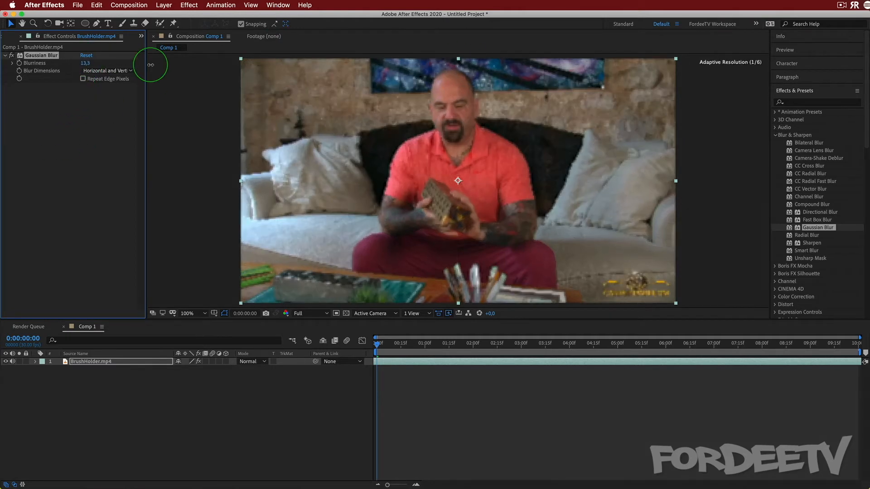
pyautogui.moveTo(85, 63); pyautogui.dragTo(279, 84)
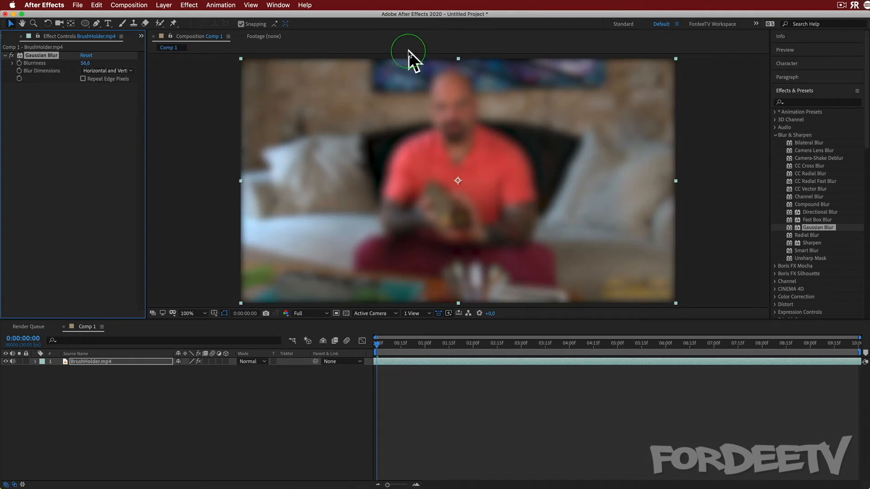
pyautogui.moveTo(88, 63); pyautogui.dragTo(345, 64)
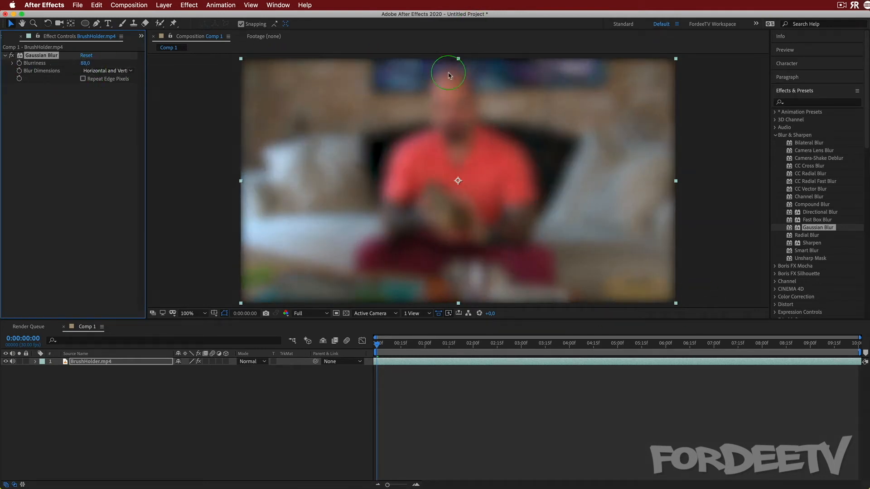
# Turn off the Gaussian Blur while drawing an elliptical mask around the man's head with the Ellipse Tool, and turn it back on
pyautogui.click(11, 56)
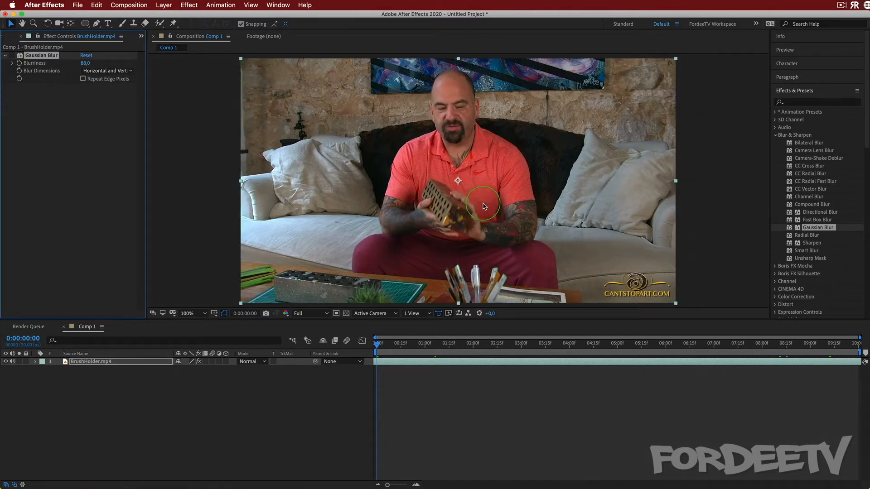
pyautogui.click(189, 38)
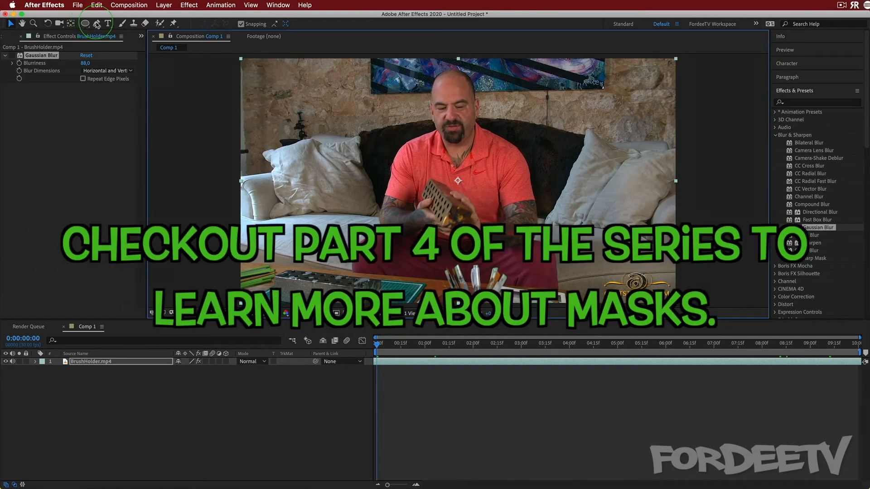
pyautogui.click(84, 23)
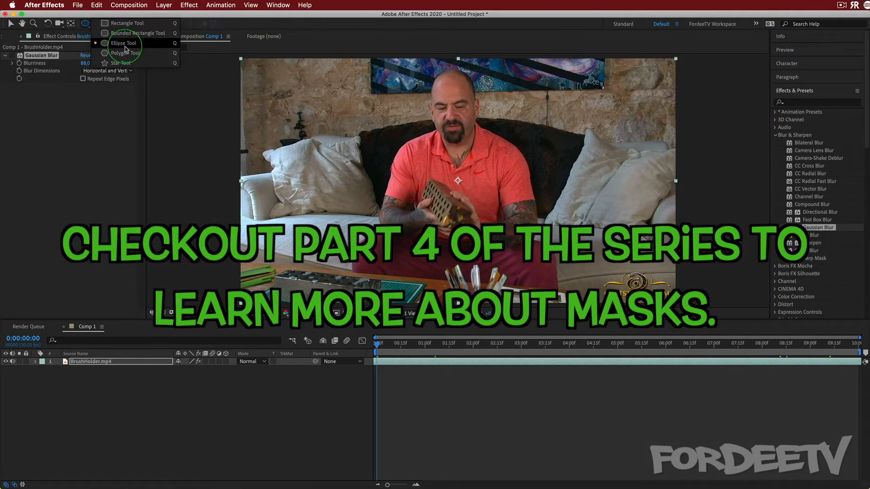
pyautogui.click(126, 23)
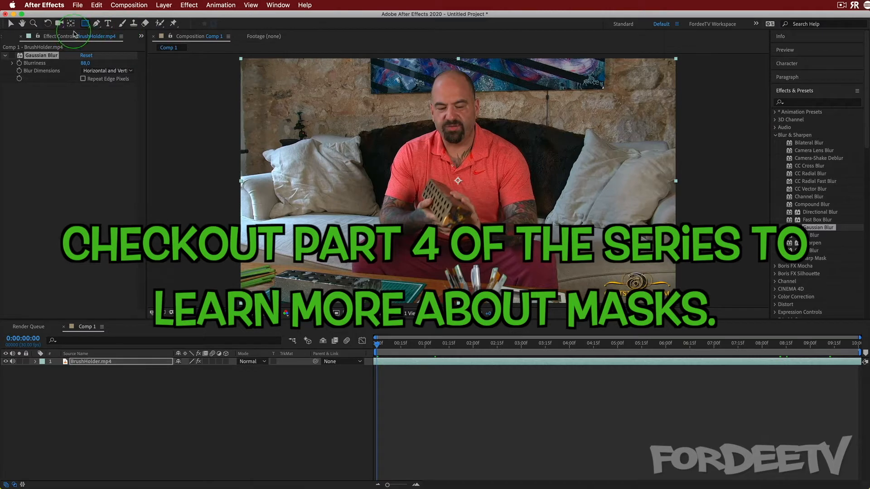
pyautogui.click(85, 23)
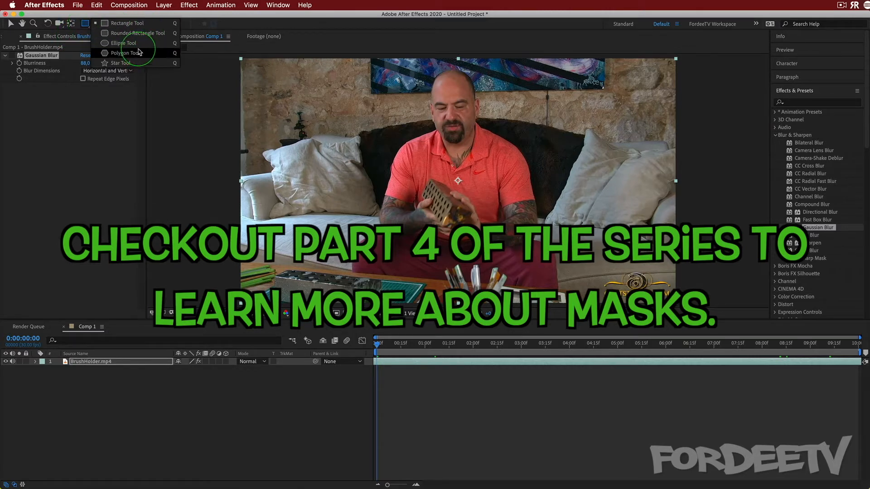
pyautogui.click(124, 43)
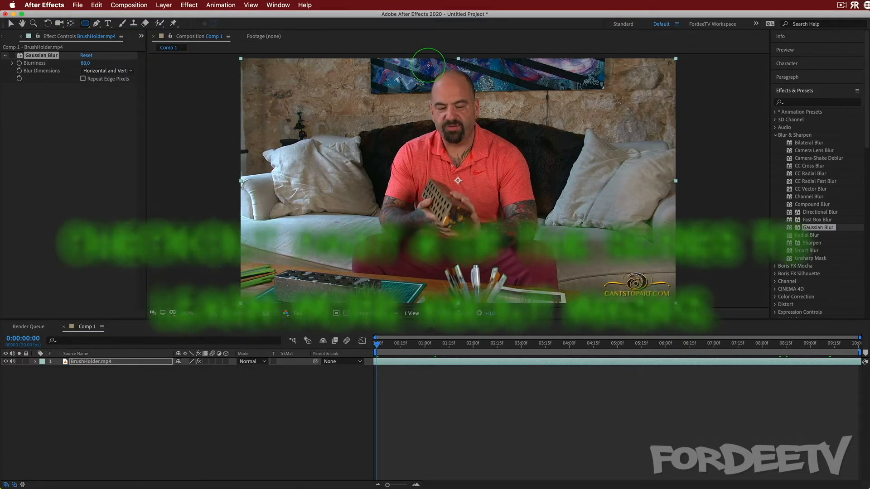
pyautogui.moveTo(427, 64); pyautogui.dragTo(484, 151)
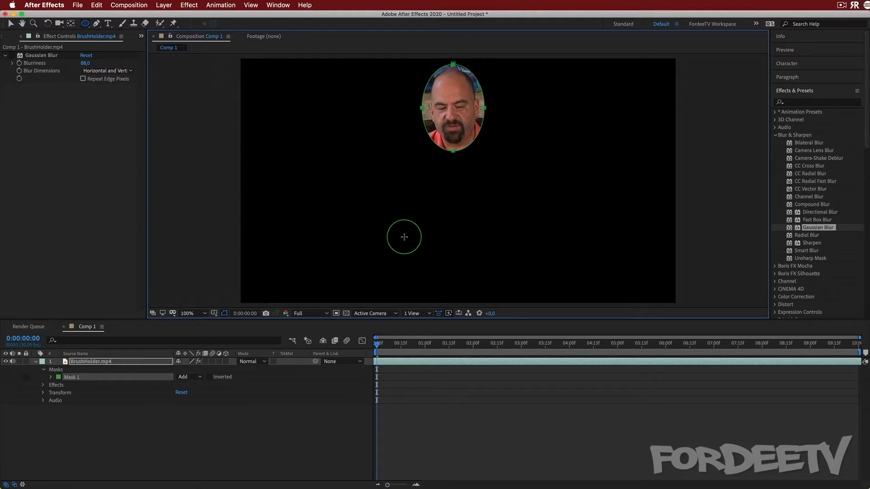
pyautogui.click(12, 55)
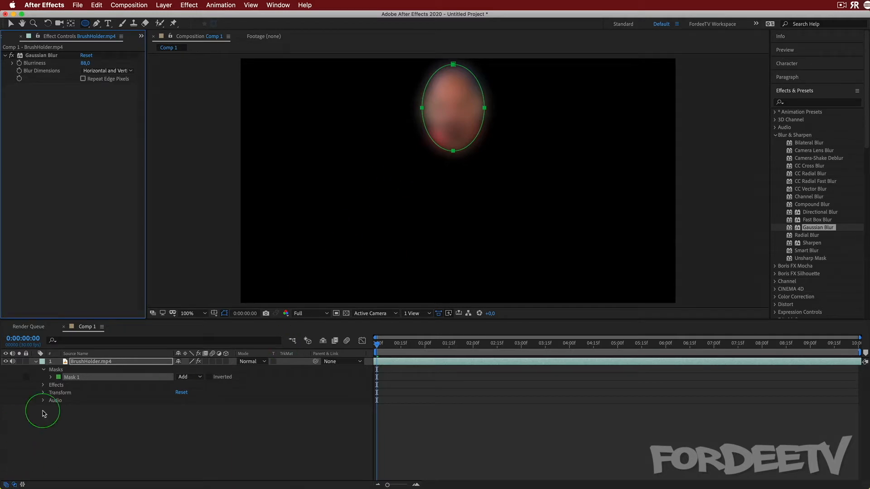
# Duplicate the BrushHolder.mp4 layer and delete the Gaussian Blur effect from the lower copy
pyautogui.click(72, 361)
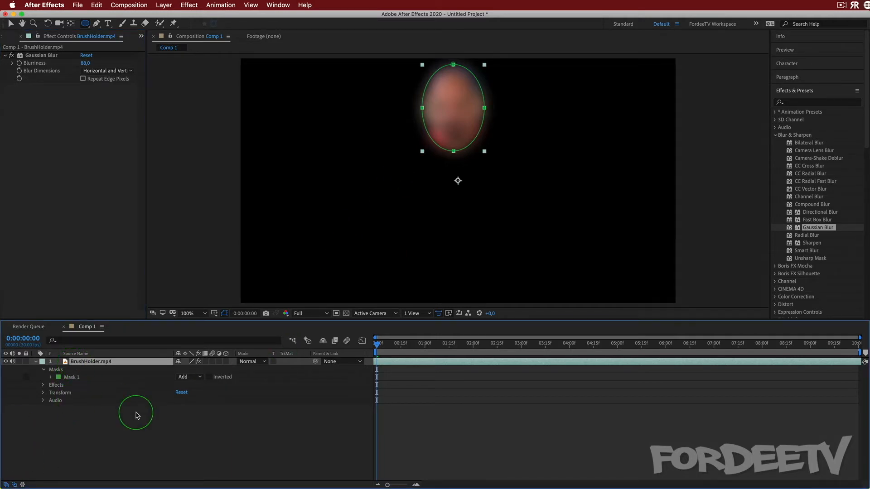
pyautogui.press('super+d')
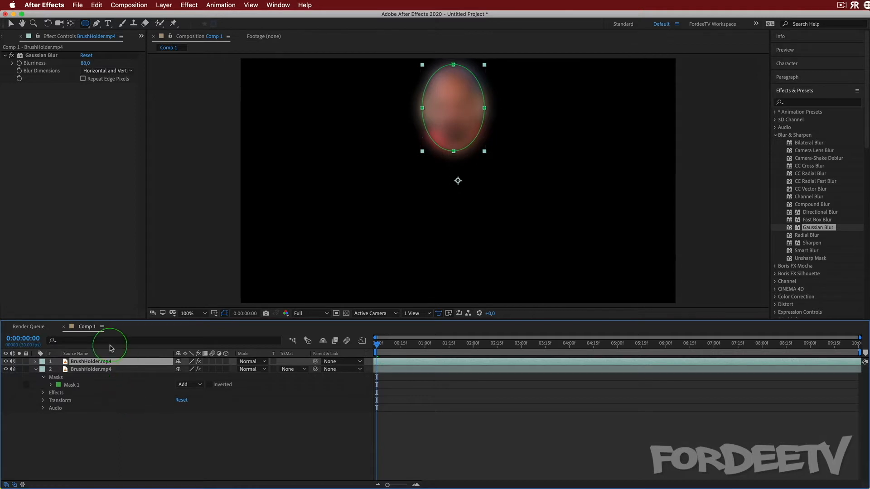
pyautogui.click(84, 370)
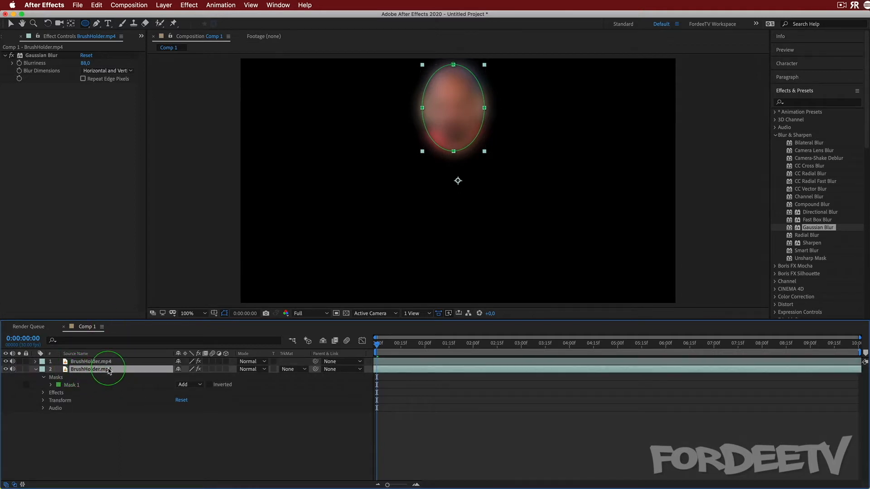
pyautogui.click(36, 56)
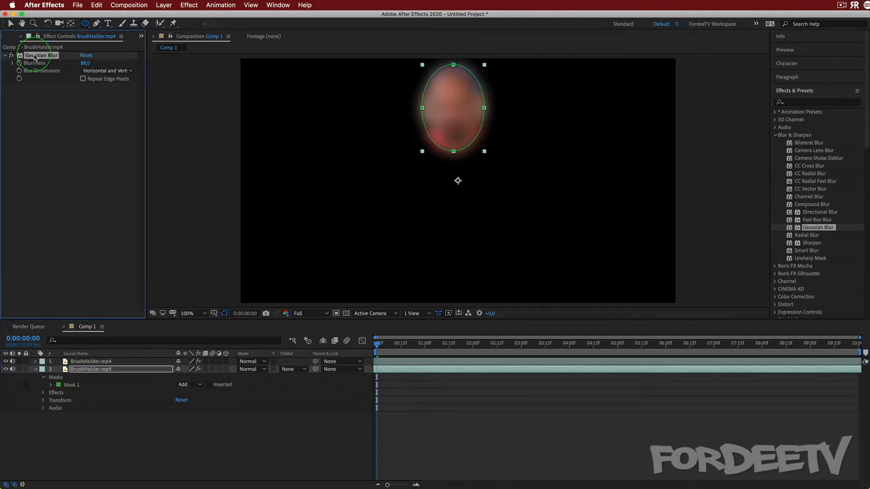
pyautogui.press('Delete')
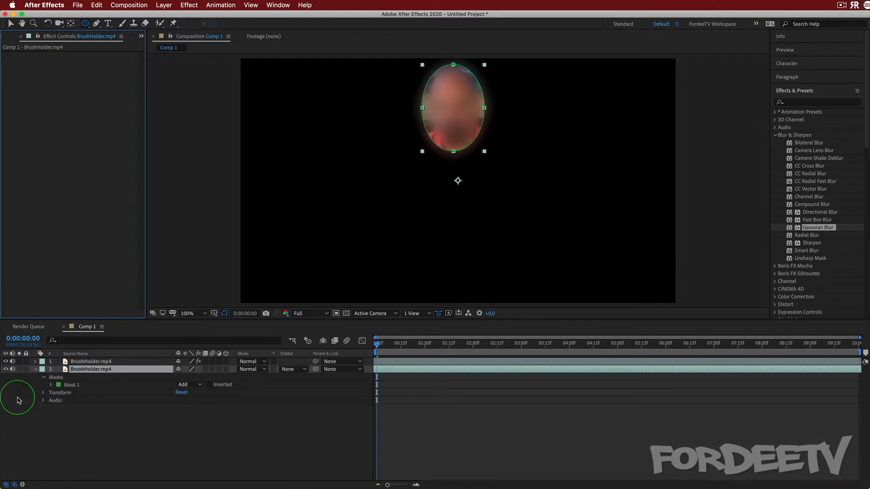
# Delete Mask 1 from the lower BrushHolder.mp4 layer and toggle the upper layer's visibility off and on to compare
pyautogui.click(61, 389)
pyautogui.click(68, 385)
pyautogui.press('Delete')
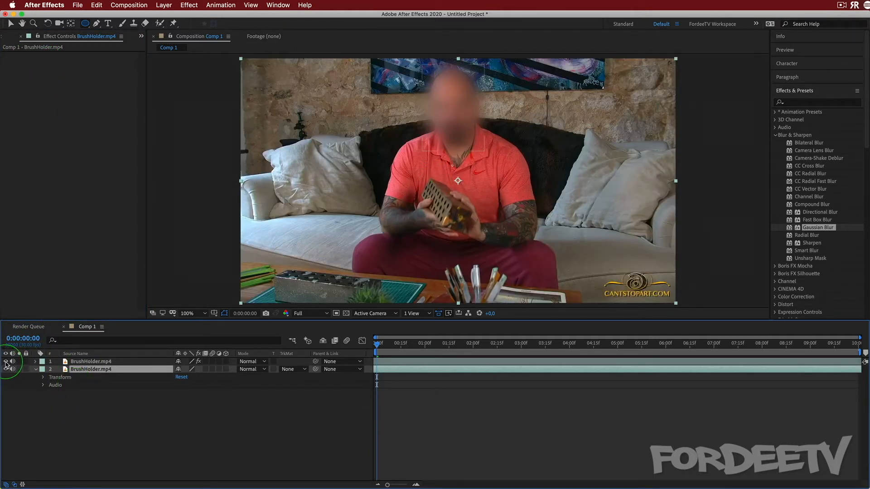
pyautogui.click(6, 362)
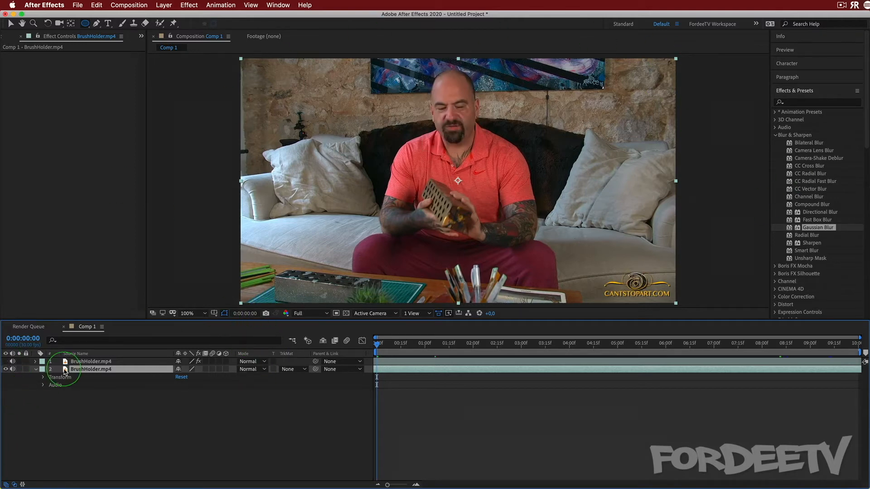
pyautogui.click(86, 362)
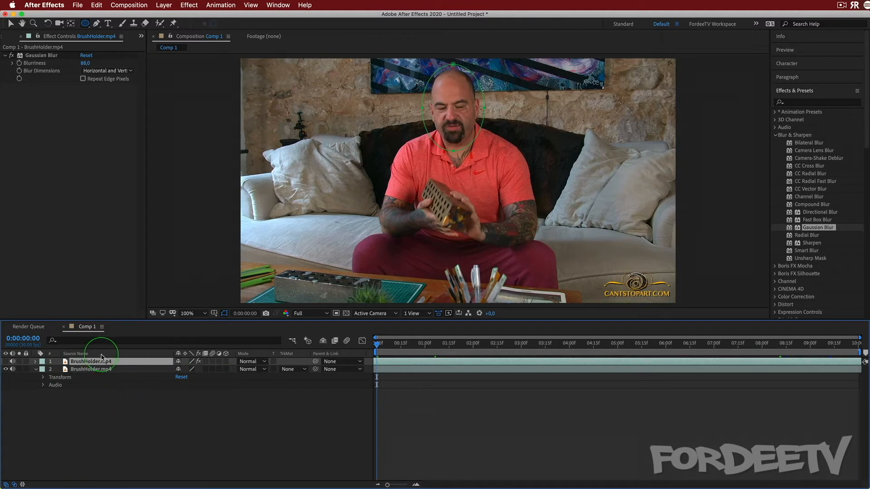
pyautogui.click(6, 361)
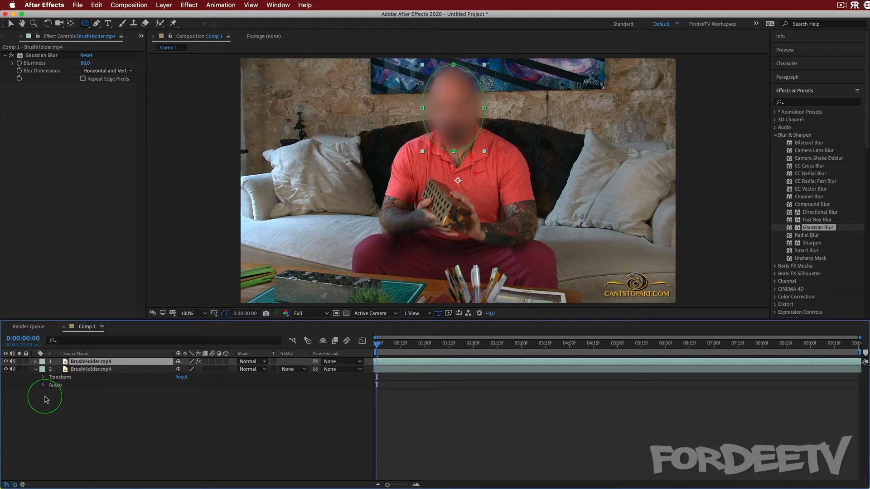
# Mute both BrushHolder.mp4 layers, then preview the blur through about 0:00:05:19 and return to the start of the composition
pyautogui.click(12, 362)
pyautogui.press('space')
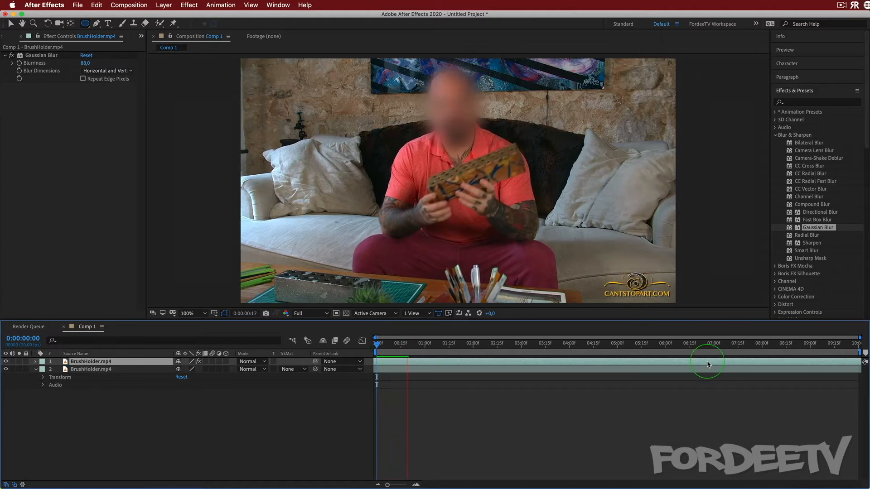
pyautogui.press('space')
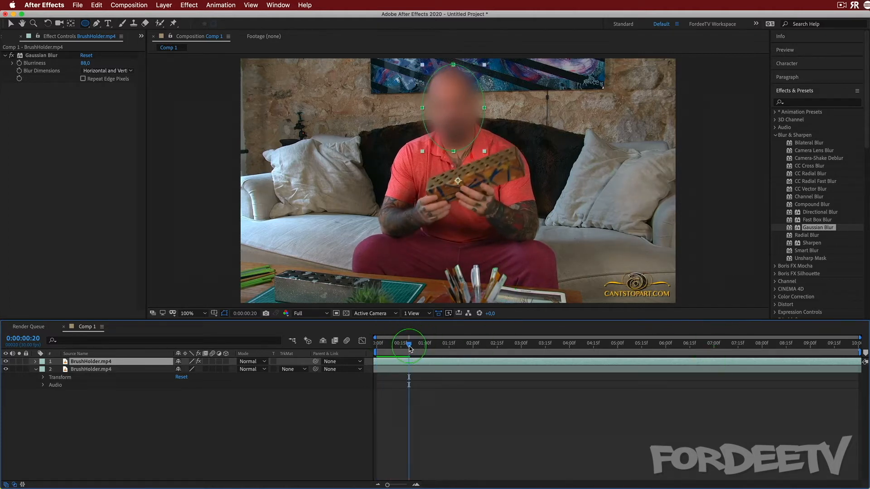
pyautogui.moveTo(409, 349); pyautogui.dragTo(649, 399)
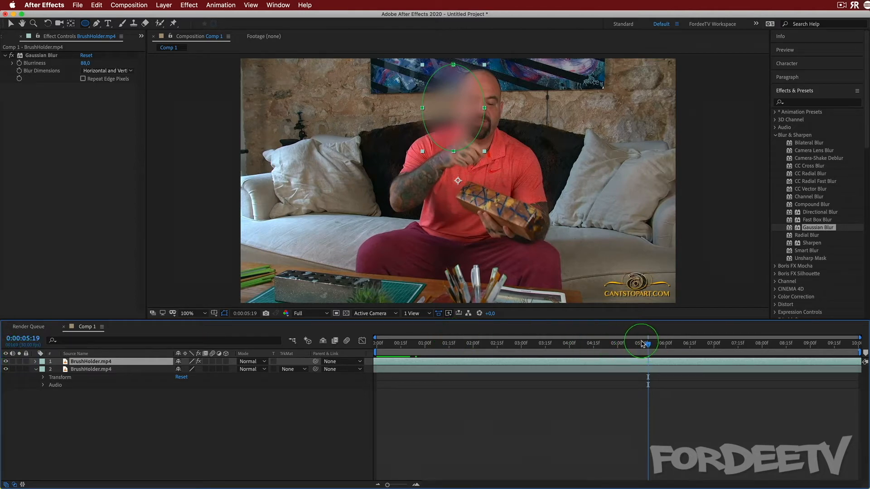
pyautogui.moveTo(643, 344); pyautogui.dragTo(285, 320)
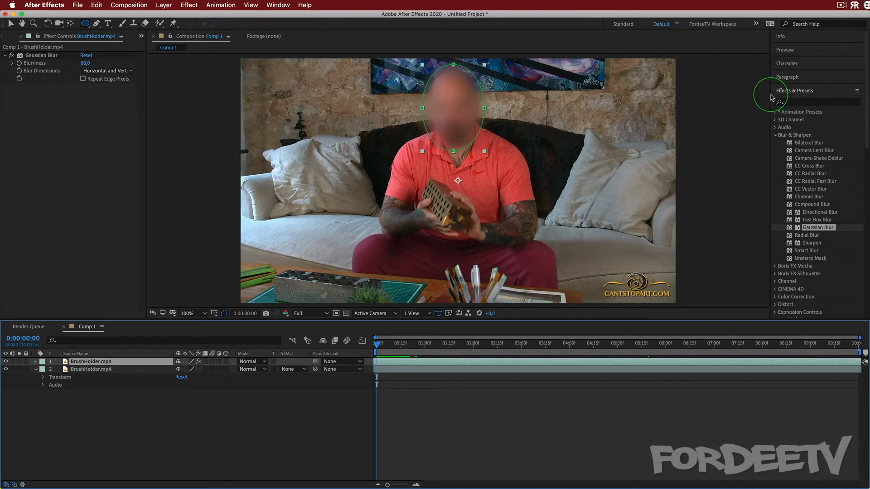
# Open the Tracker and select Mask 1 of the upper BrushHolder.mp4 layer for tracking
pyautogui.click(822, 92)
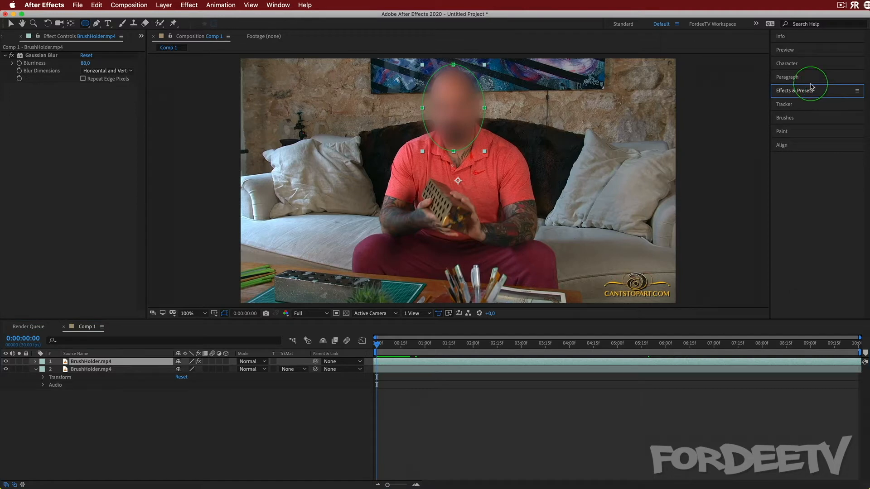
pyautogui.click(283, 5)
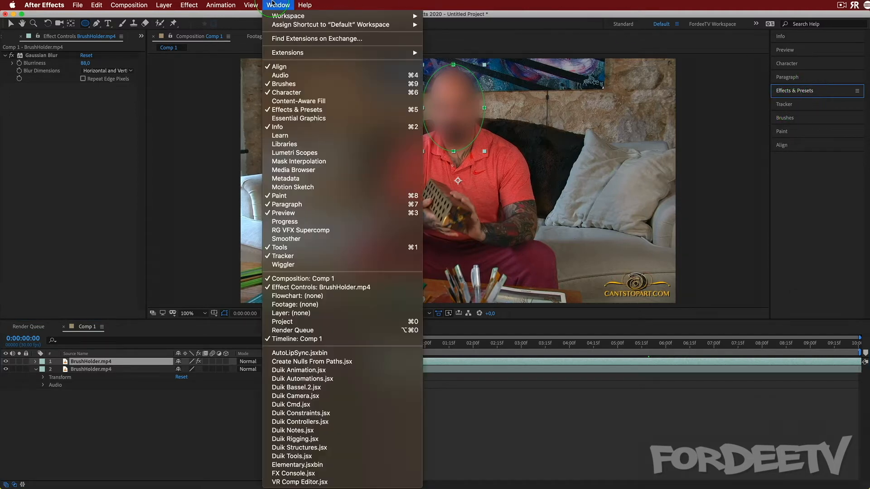
pyautogui.click(753, 50)
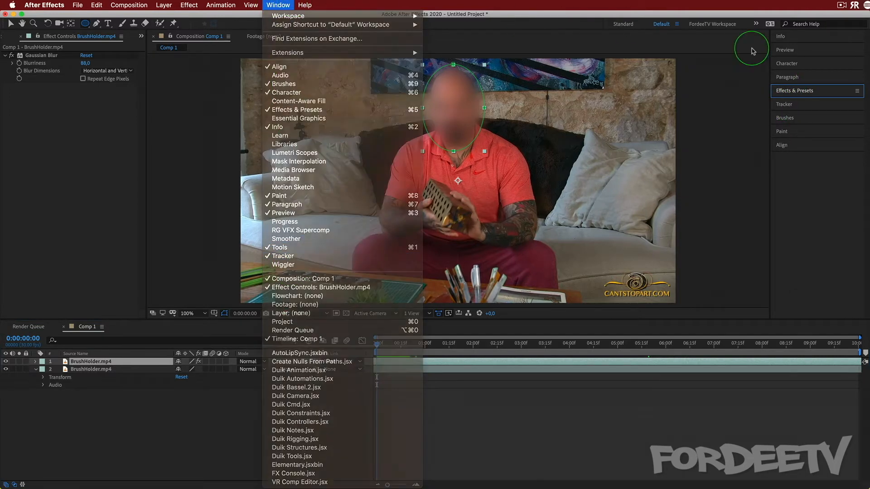
pyautogui.click(807, 107)
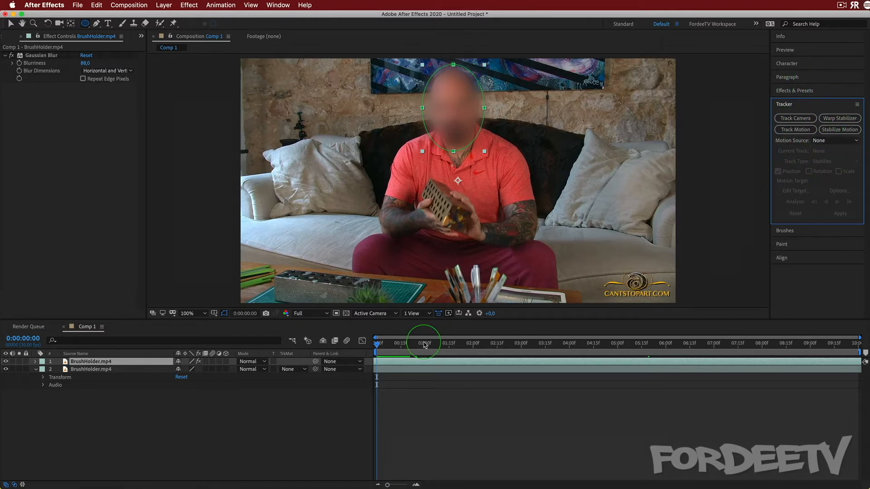
pyautogui.click(36, 362)
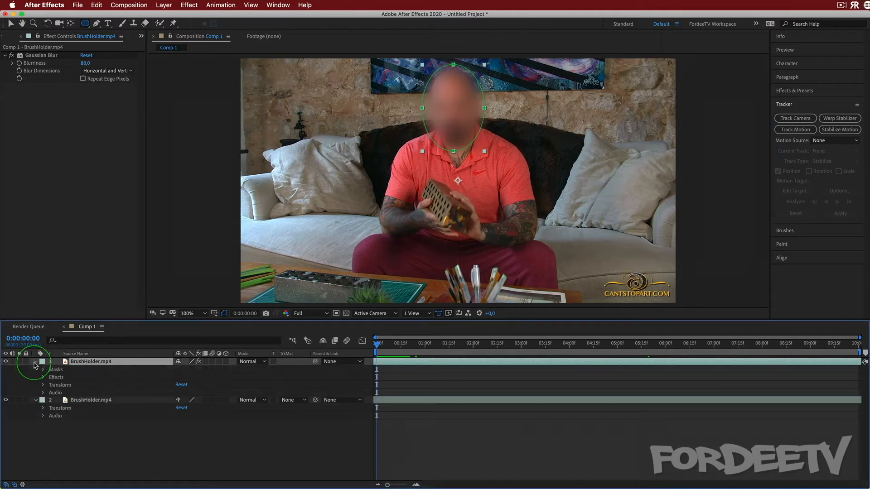
pyautogui.click(43, 370)
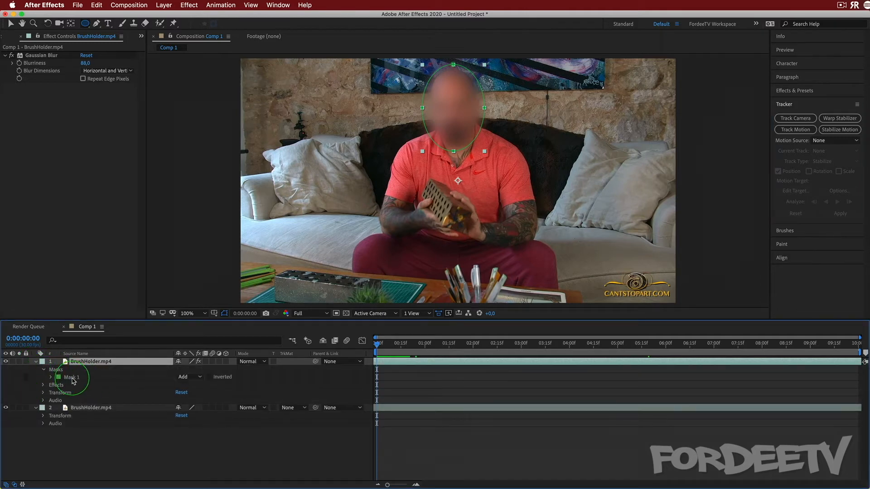
pyautogui.click(71, 377)
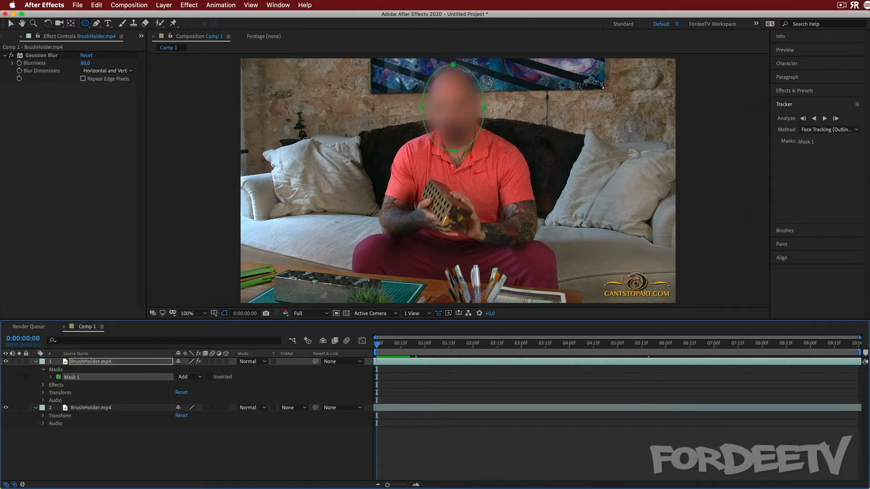
# Track Mask 1 forward with the Face Tracking (Outline Only) method and stop the analysis at 0:00:01:10
pyautogui.click(814, 130)
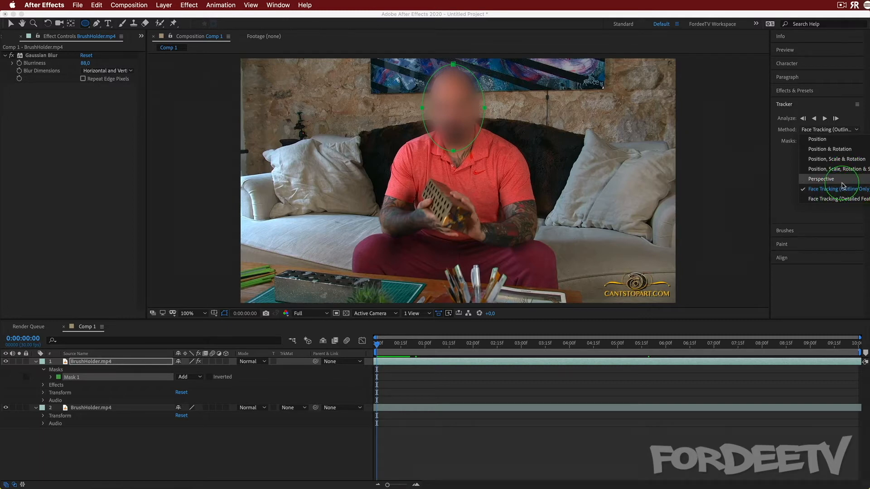
pyautogui.click(838, 189)
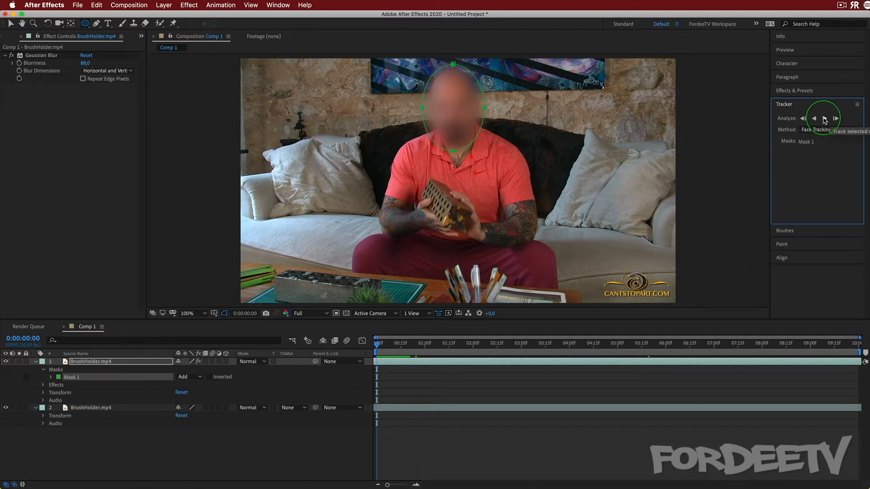
pyautogui.click(824, 119)
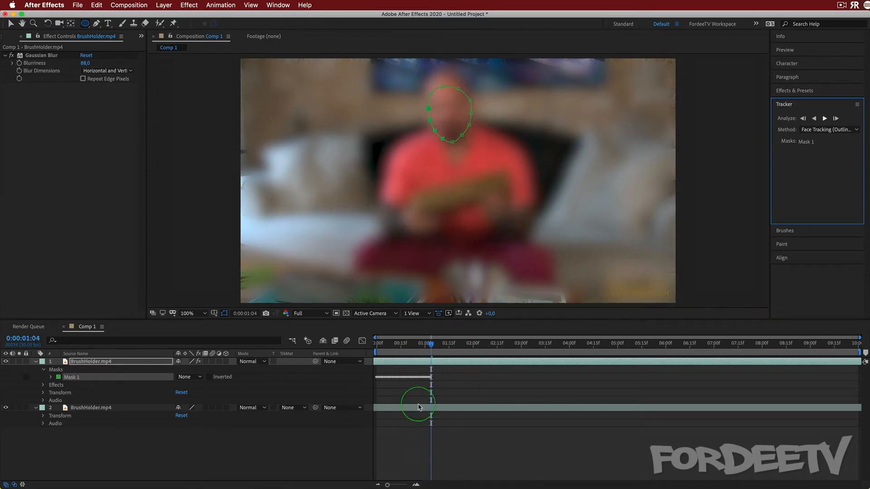
pyautogui.click(447, 347)
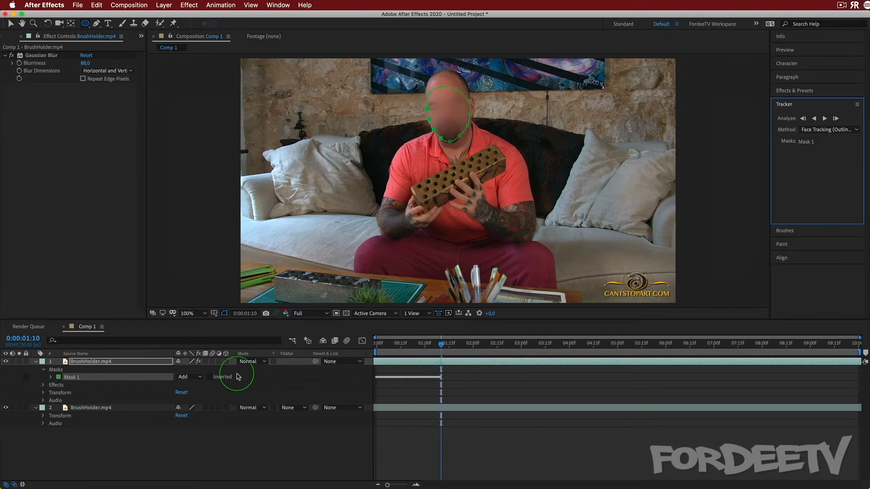
# Set Mask 1's Mask Expansion to 59,0 pixels and the Gaussian Blur's Blurriness to 103,6 on the upper layer
pyautogui.click(50, 380)
pyautogui.click(50, 379)
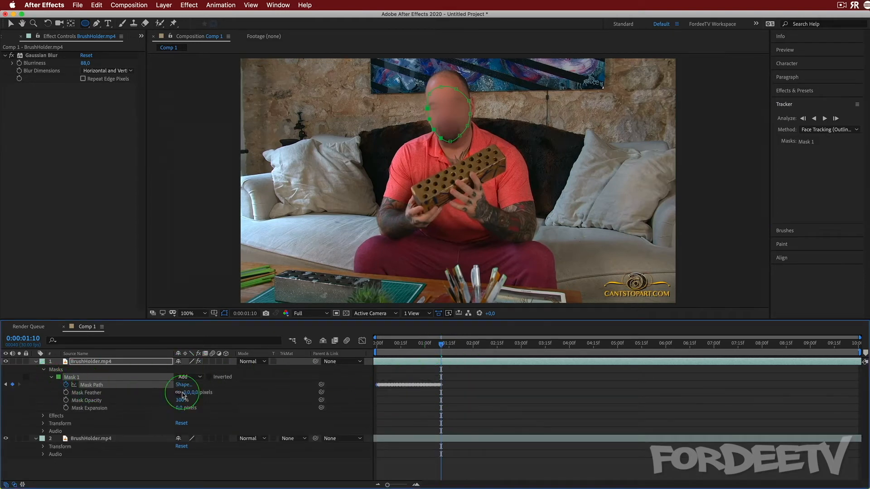
pyautogui.moveTo(443, 347)
pyautogui.mouseDown()
pyautogui.moveTo(383, 346)
pyautogui.moveTo(441, 349)
pyautogui.mouseUp()
pyautogui.moveTo(179, 409); pyautogui.dragTo(220, 423)
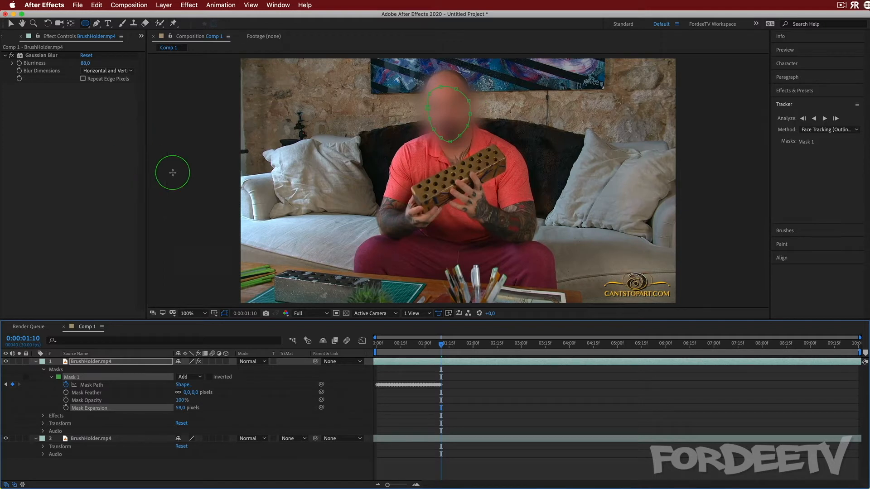
pyautogui.moveTo(85, 63); pyautogui.dragTo(161, 68)
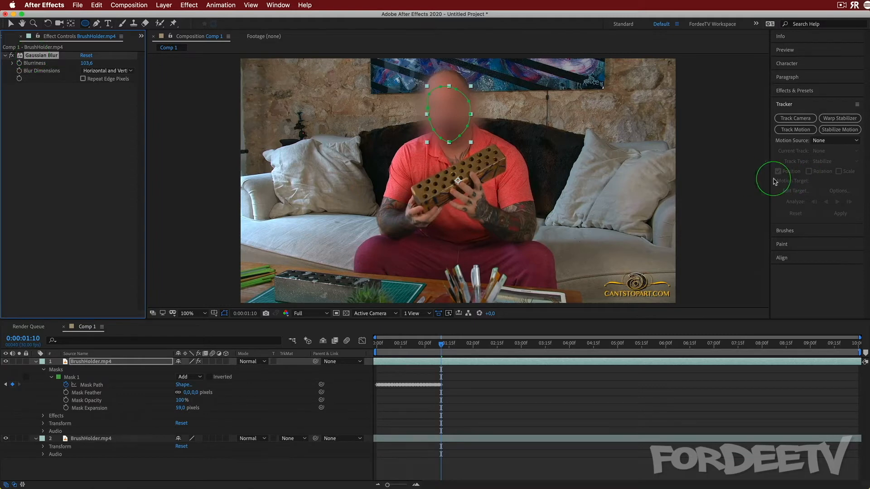
# Replace the Gaussian Blur on the upper BrushHolder.mp4 layer with the Stylize Mosaic effect, found by searching for "mos"
pyautogui.press('Delete')
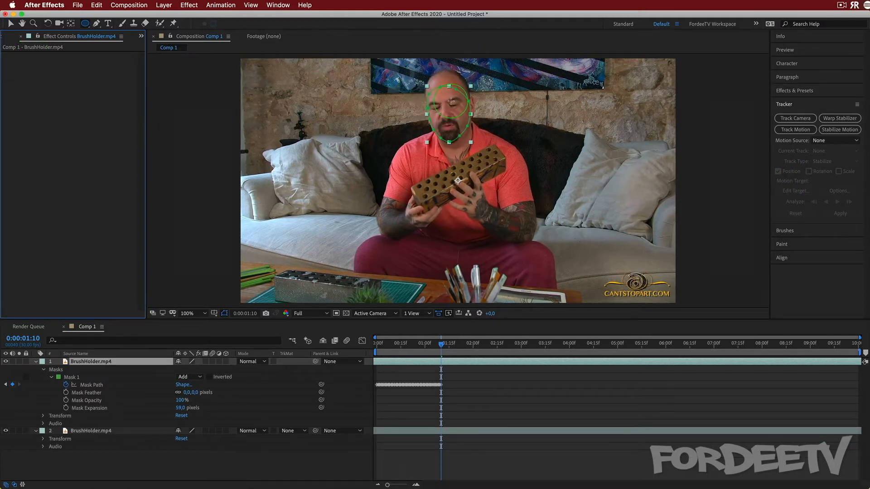
pyautogui.click(793, 88)
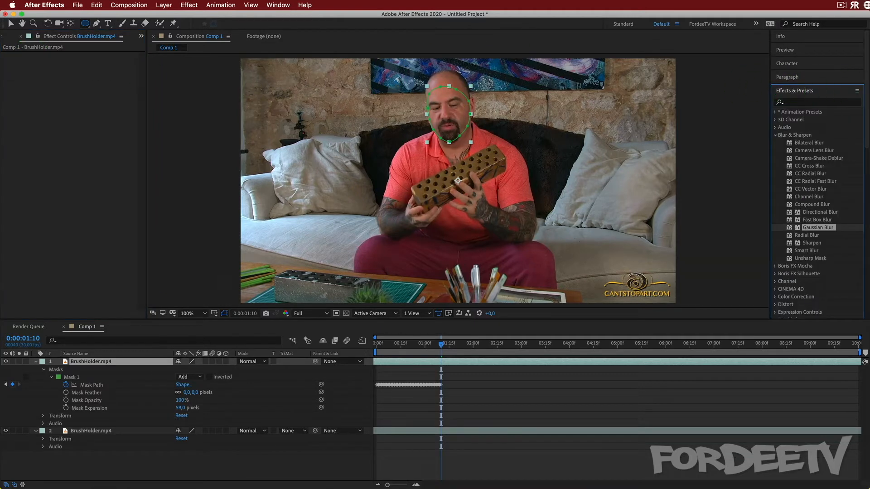
pyautogui.click(775, 135)
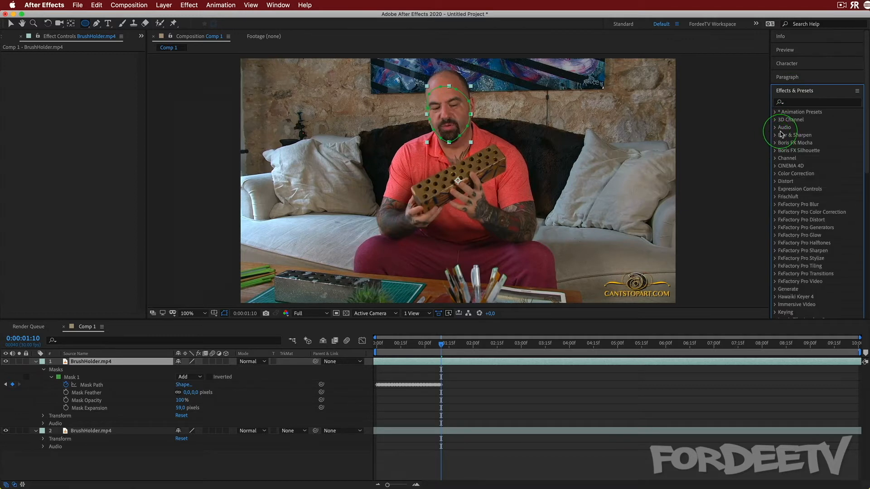
pyautogui.click(803, 103)
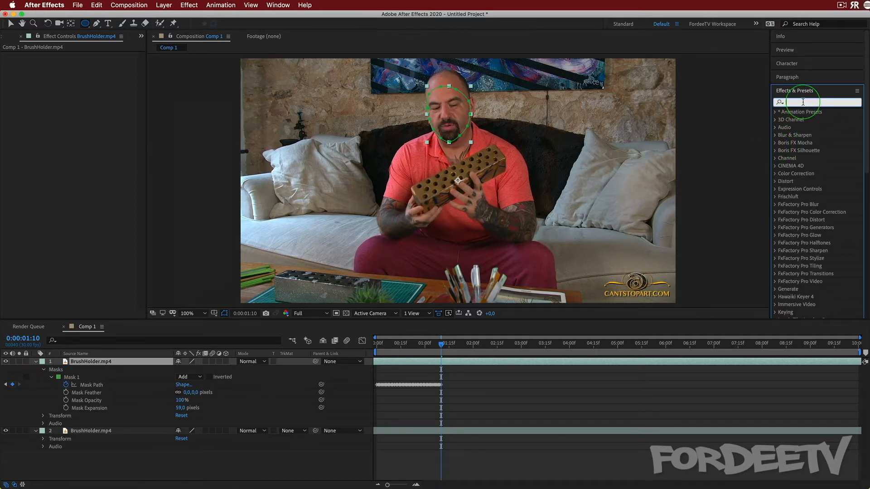
pyautogui.write('mo')
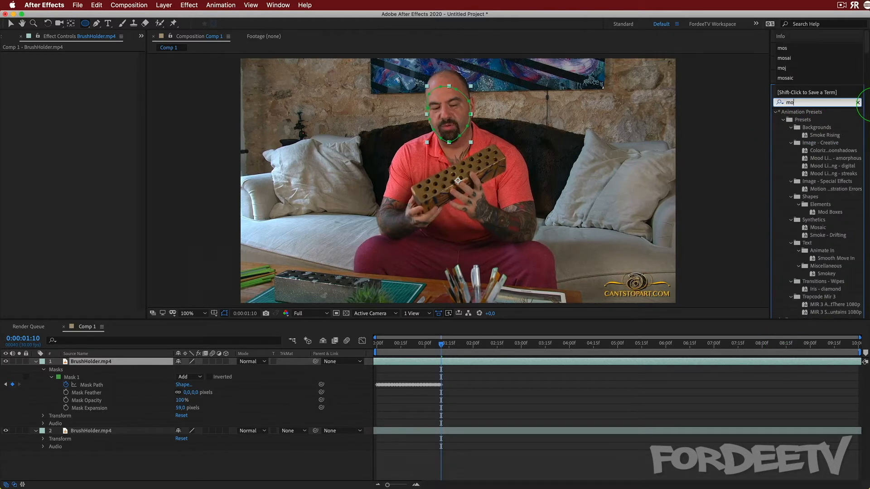
pyautogui.write('s')
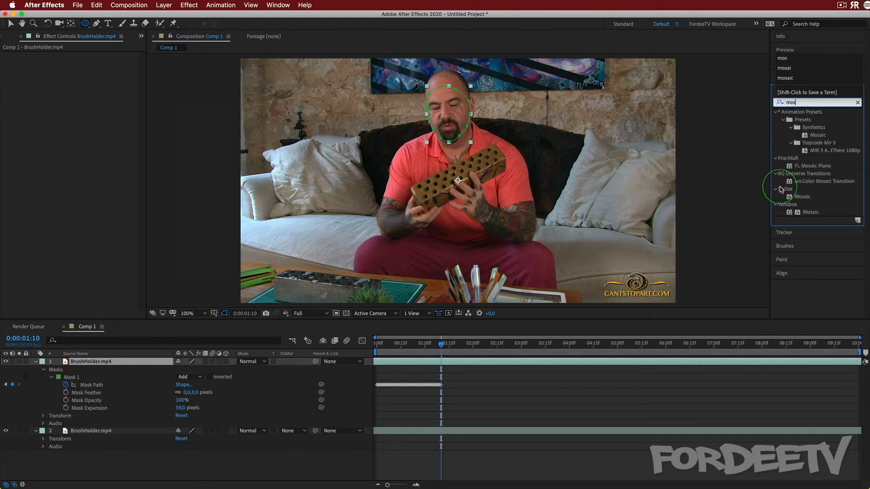
pyautogui.click(802, 196)
pyautogui.moveTo(767, 187); pyautogui.dragTo(86, 114)
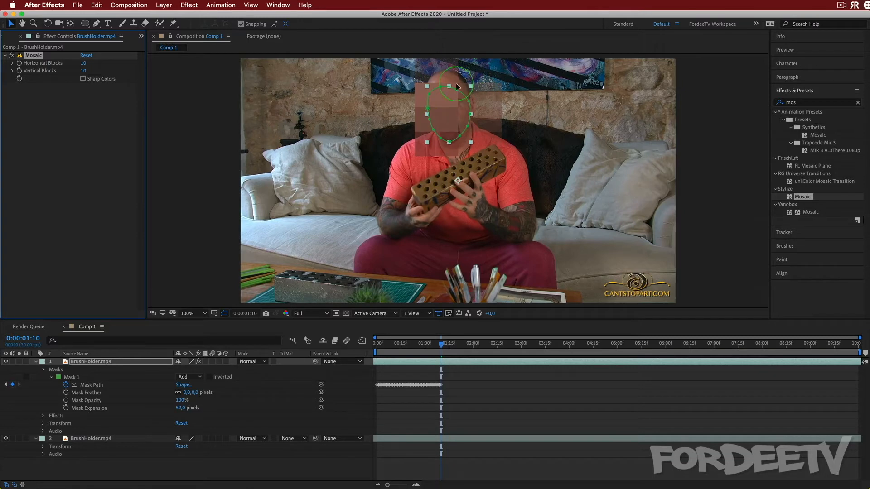
# Delete the Mosaic effect from the upper BrushHolder.mp4 layer, hide that layer, and select the lower copy
pyautogui.click(58, 377)
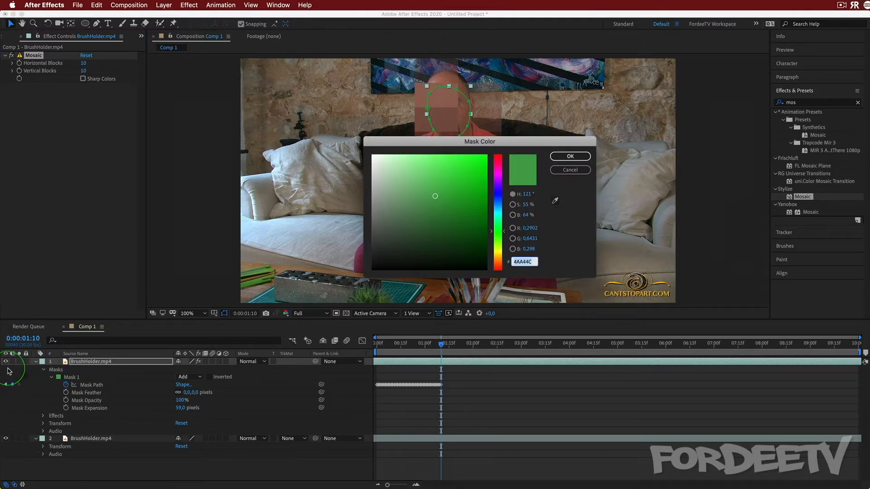
pyautogui.click(569, 171)
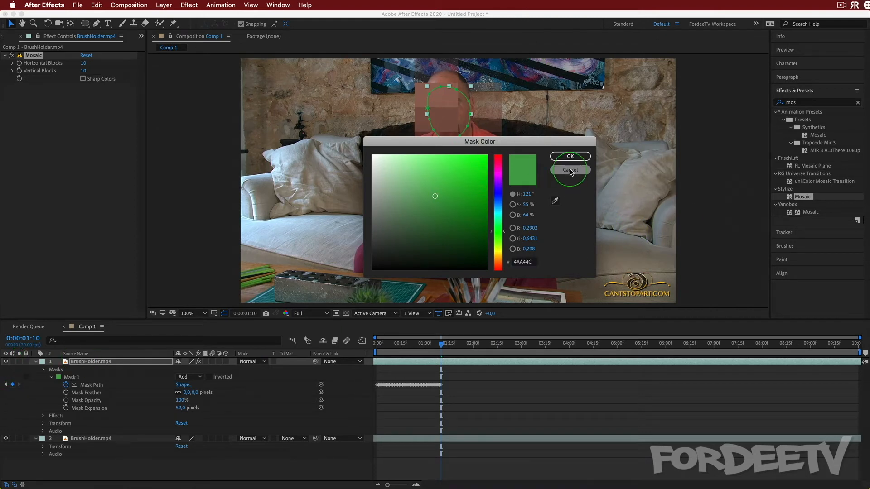
pyautogui.press('Delete')
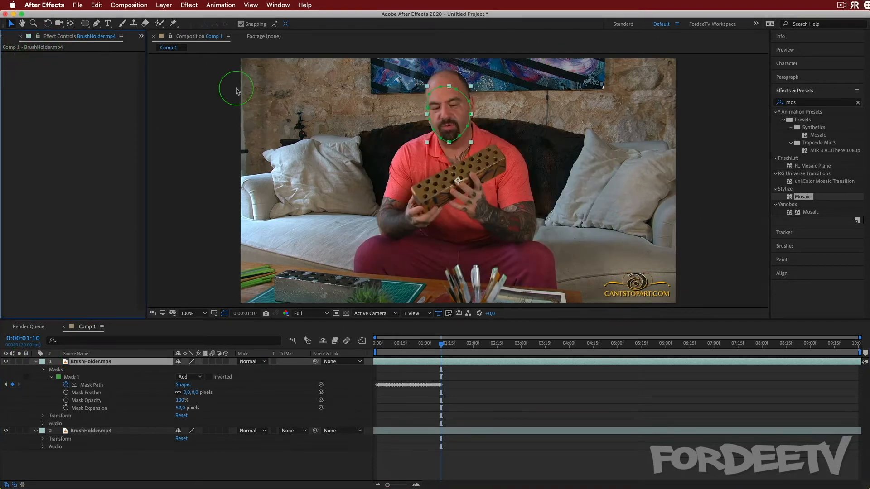
pyautogui.click(5, 361)
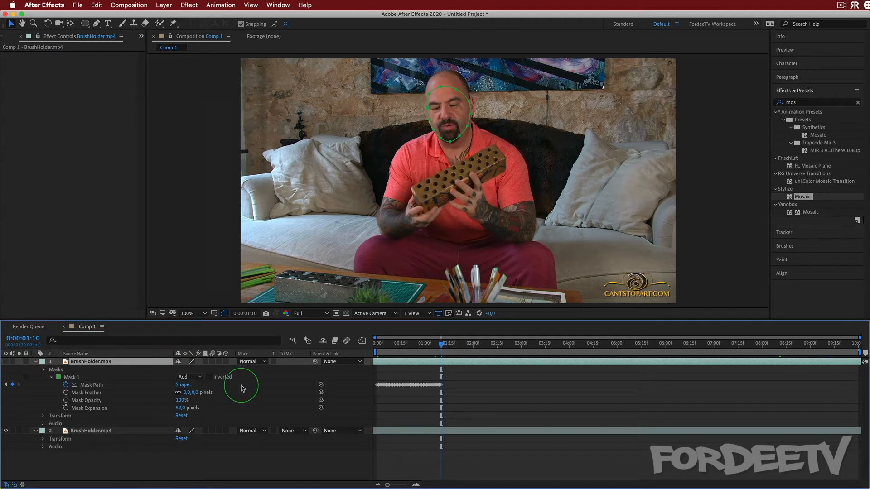
pyautogui.click(36, 362)
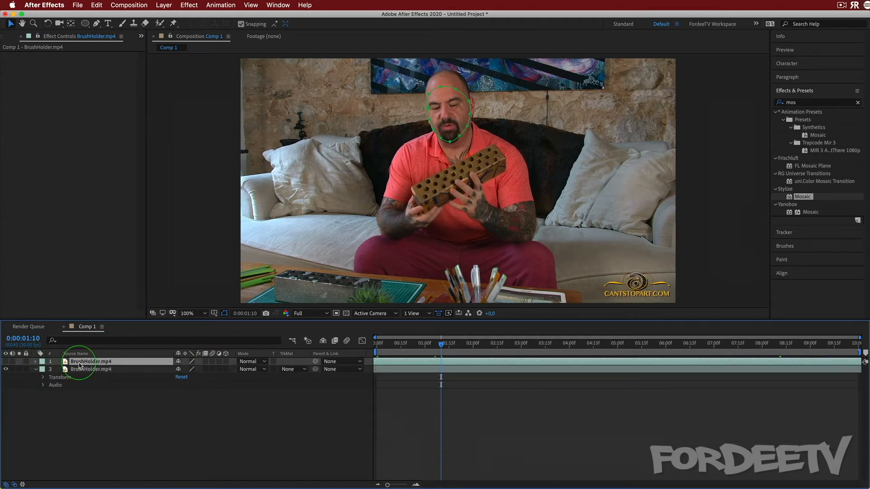
pyautogui.click(44, 376)
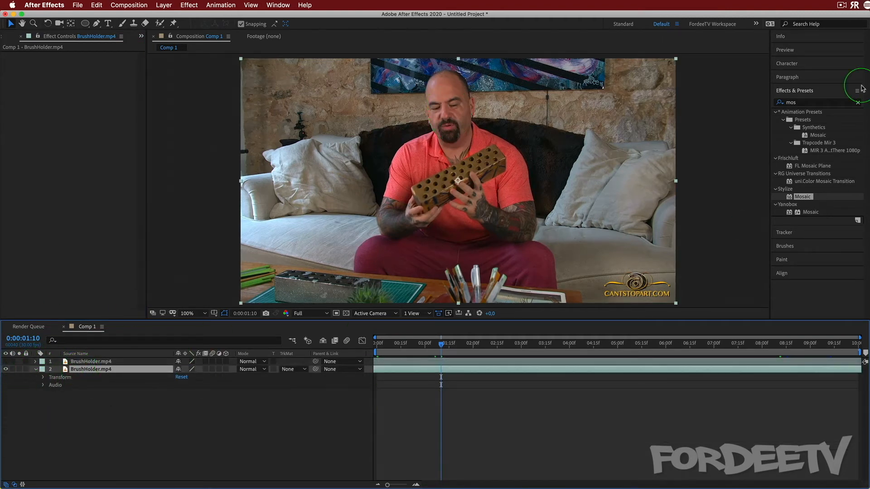
# Apply the Stylize Mosaic effect to the lower BrushHolder.mp4 layer with Horizontal Blocks and Vertical Blocks at 100
pyautogui.moveTo(802, 196); pyautogui.dragTo(59, 369)
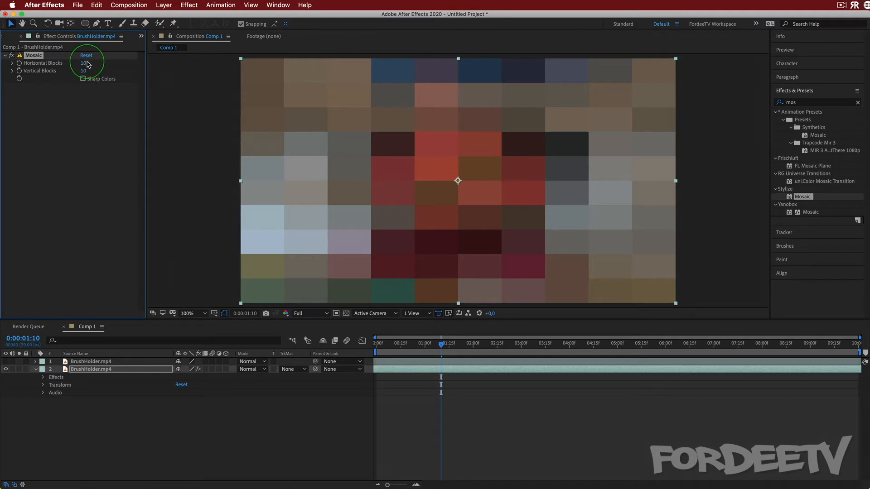
pyautogui.moveTo(166, 72); pyautogui.dragTo(208, 85)
pyautogui.moveTo(83, 71); pyautogui.dragTo(317, 97)
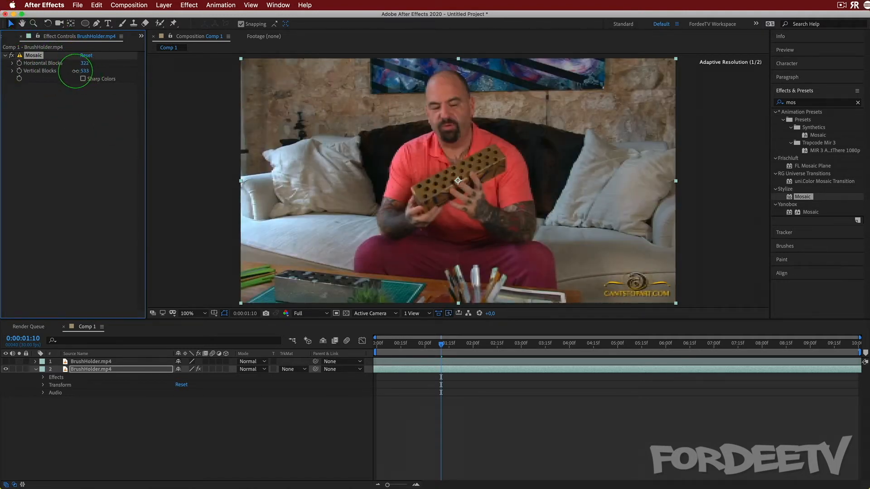
pyautogui.write('100')
pyautogui.click(86, 64)
pyautogui.write('10')
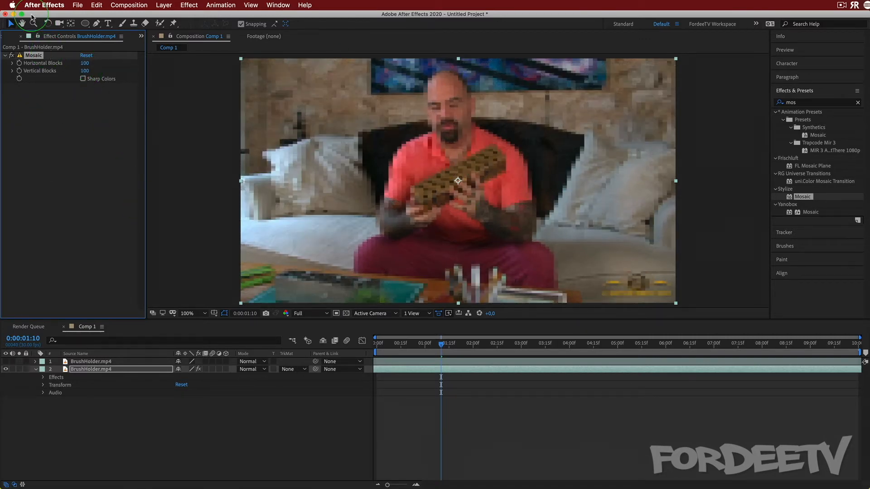
# Set the Mosaic effect's Horizontal Blocks and Vertical Blocks to 50
pyautogui.click(83, 64)
pyautogui.write('50')
pyautogui.press('Return')
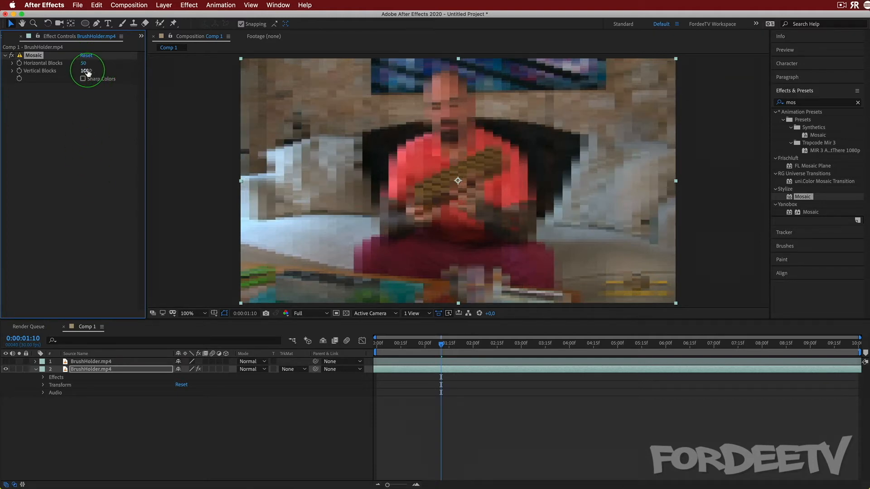
pyautogui.write('50')
pyautogui.press('Return')
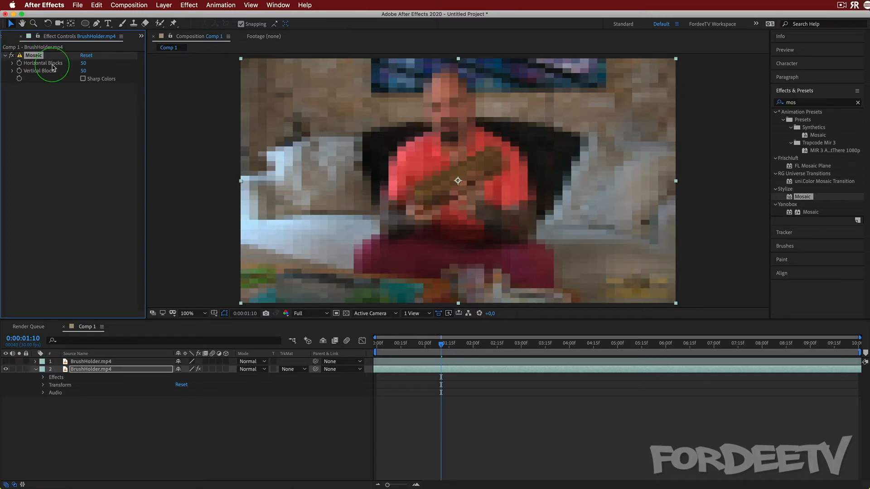
# Examine the color depth choices in the Project Settings, cancel without changes, and return to the layer's effect controls
pyautogui.click(141, 36)
pyautogui.click(162, 47)
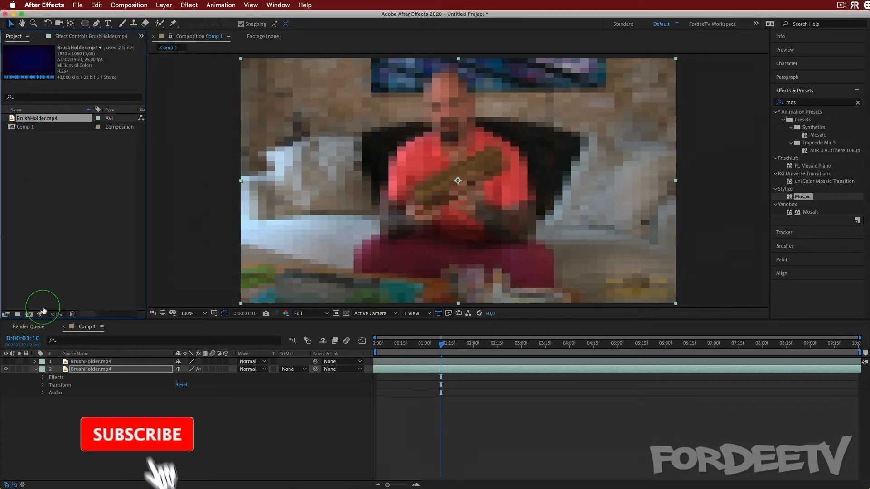
pyautogui.click(32, 128)
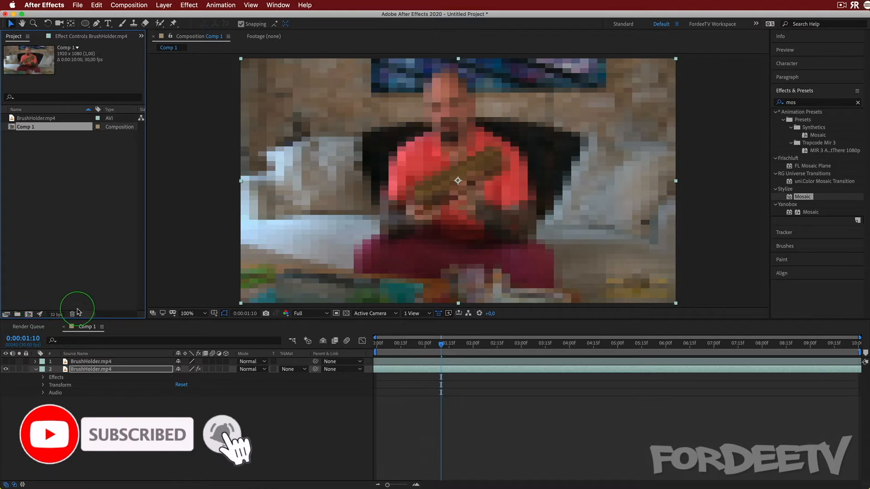
pyautogui.click(54, 315)
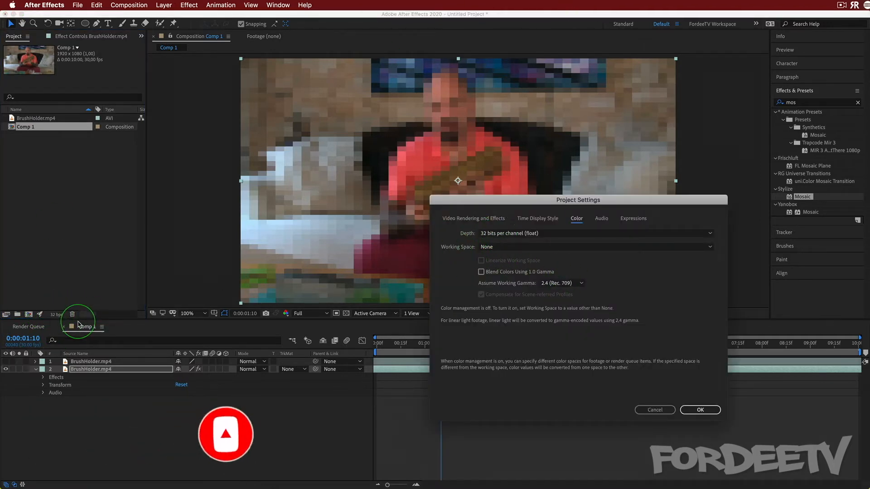
pyautogui.click(546, 233)
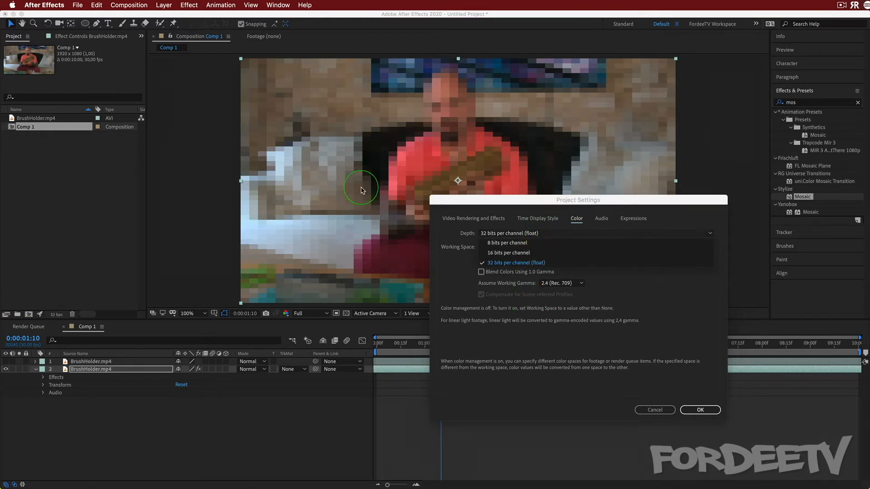
pyautogui.click(443, 235)
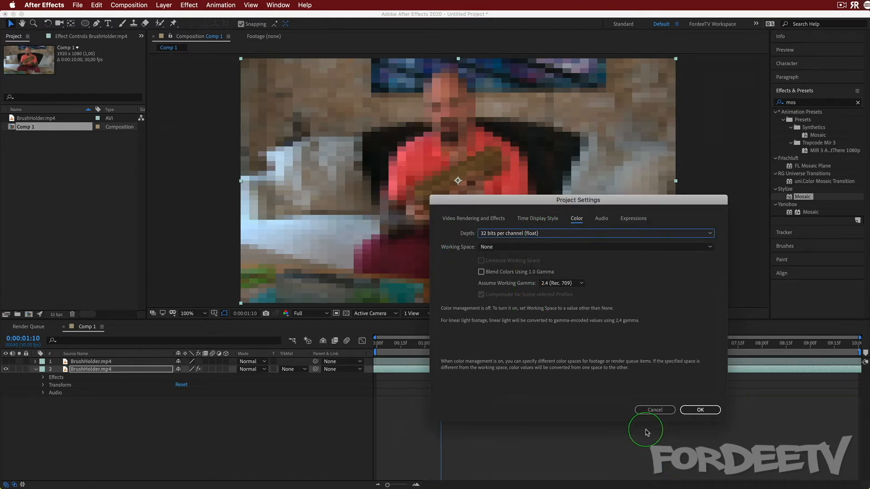
pyautogui.click(653, 409)
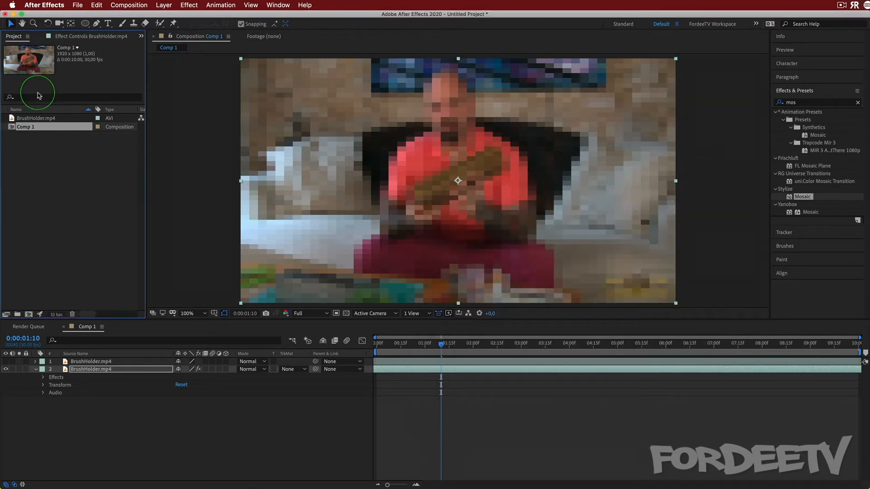
pyautogui.click(84, 36)
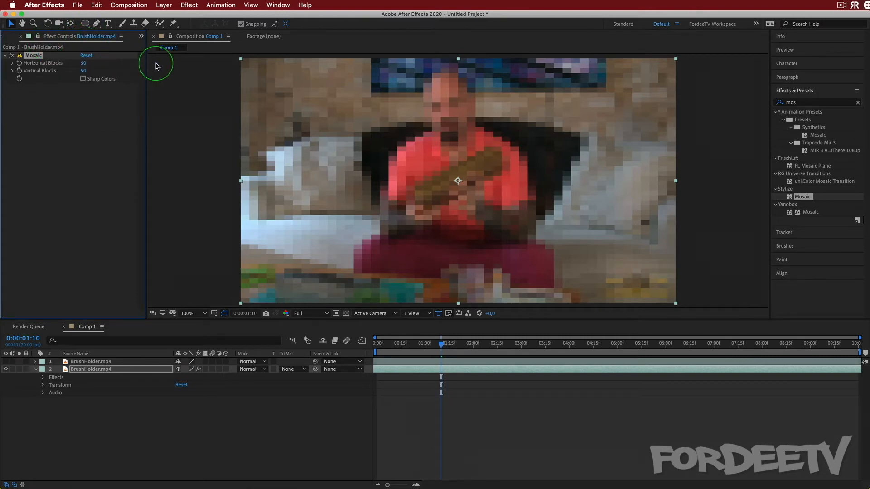
# Search the effects for "hdr", add an HDR Compander above and another below Mosaic, and set the lower one's Mode to Expand Range
pyautogui.click(803, 103)
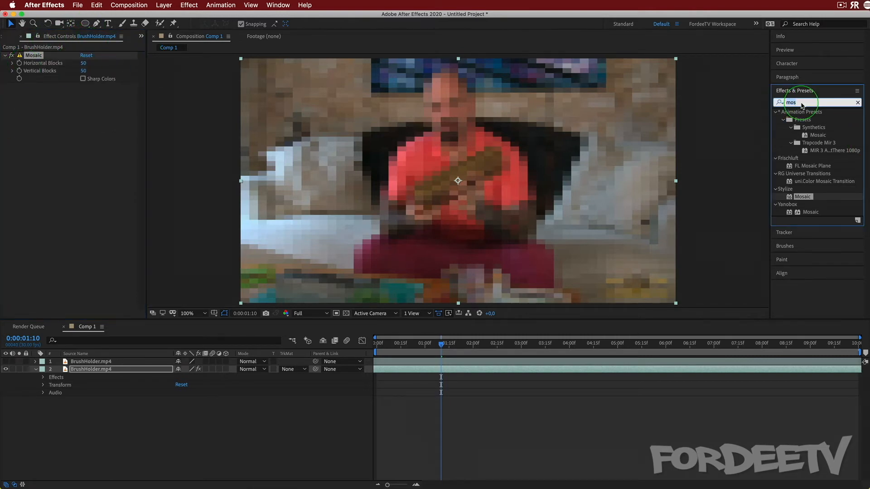
pyautogui.write('hdr')
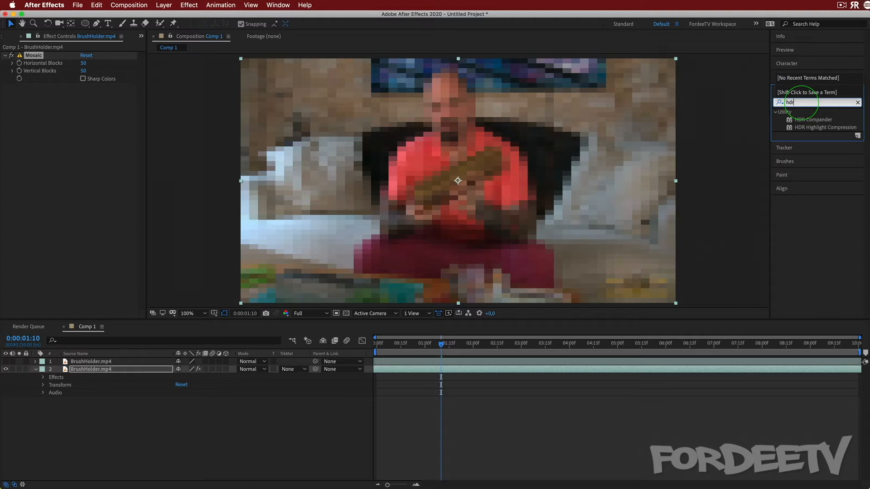
pyautogui.moveTo(808, 119); pyautogui.dragTo(83, 56)
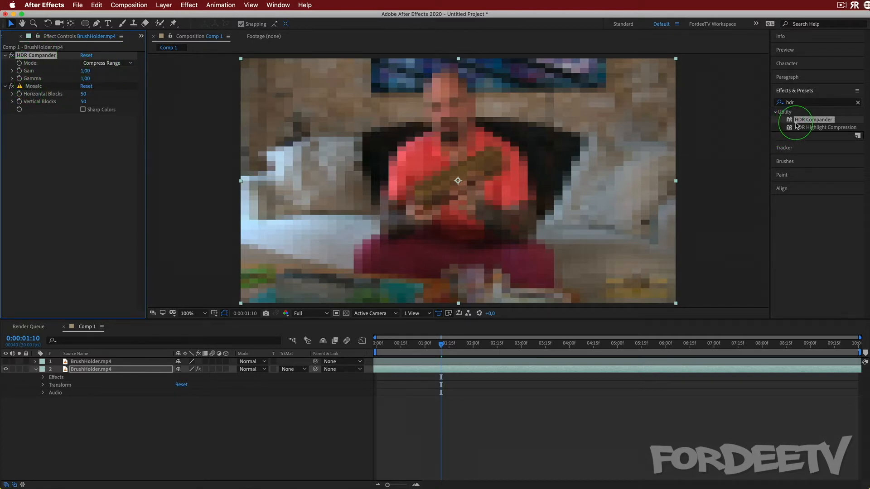
pyautogui.moveTo(798, 121); pyautogui.dragTo(73, 118)
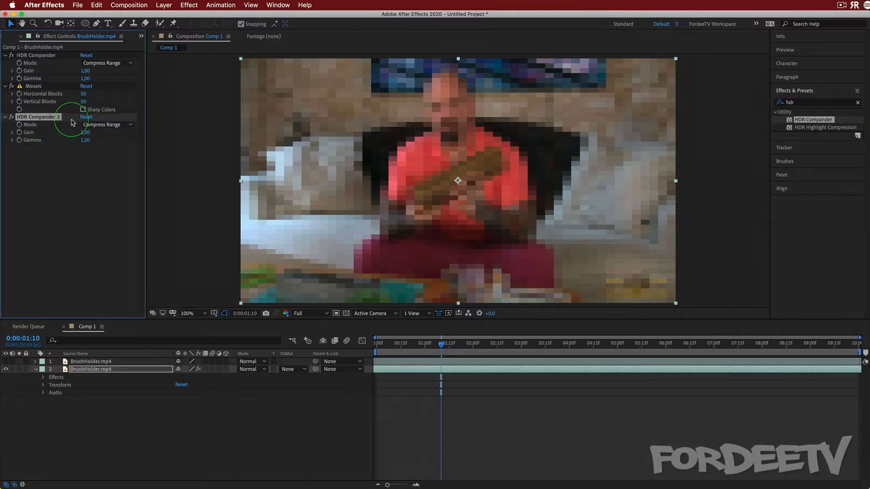
pyautogui.click(100, 125)
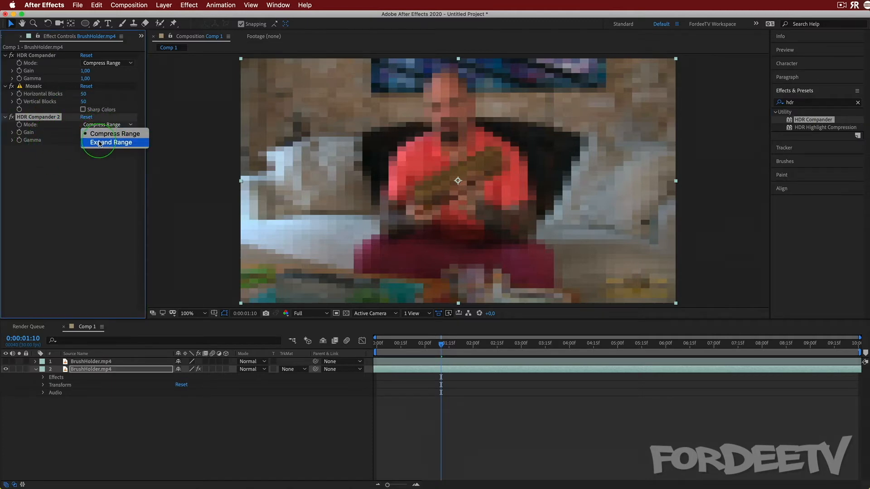
pyautogui.click(99, 143)
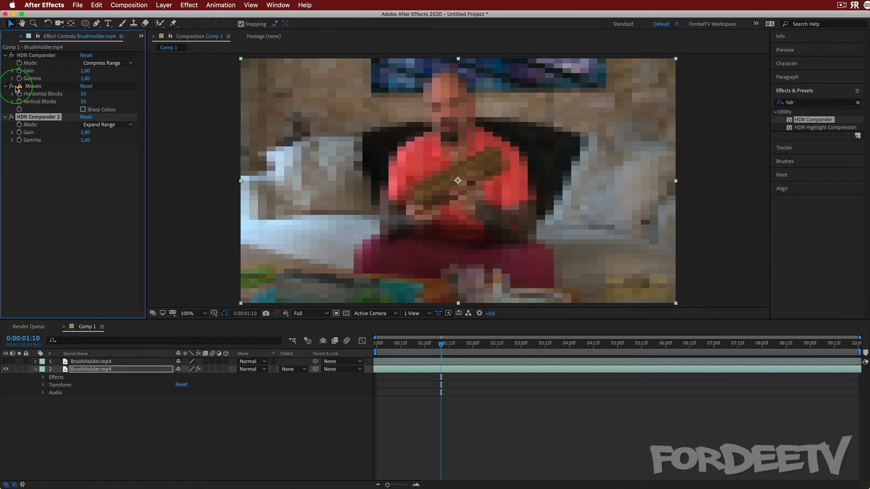
# Switch Mosaic off and on again, and delete it together with both HDR Compander effects from the layer
pyautogui.click(12, 86)
pyautogui.click(12, 86)
pyautogui.keyDown('shift'); pyautogui.click(28, 57); pyautogui.keyUp('shift')
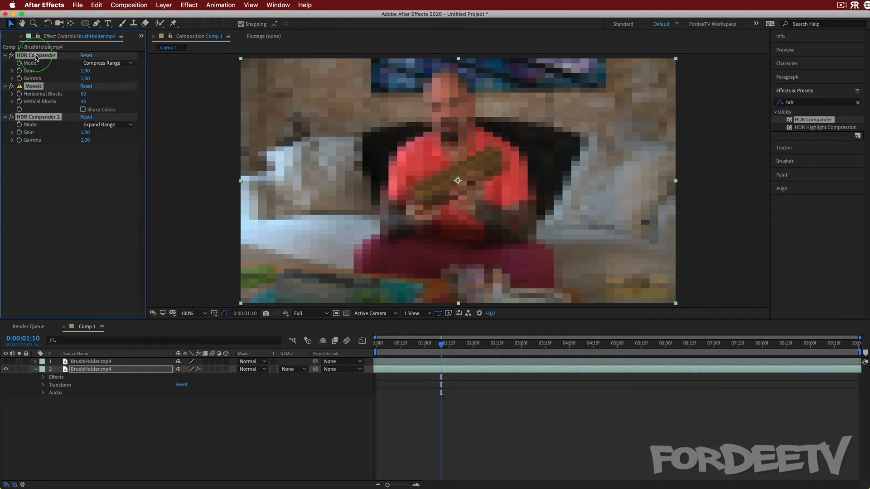
pyautogui.press('Delete')
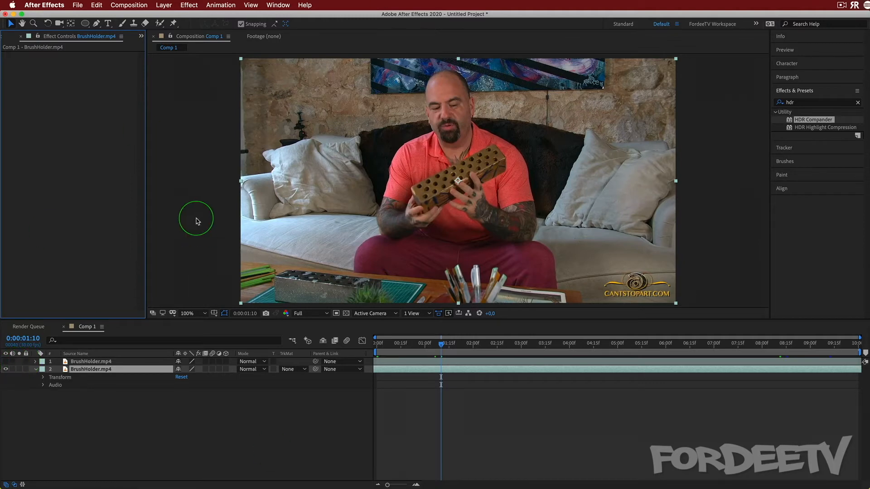
# Delete the upper BrushHolder.mp4 layer, collapse the remaining one, and return the current time to 0:00:00:00
pyautogui.click(91, 362)
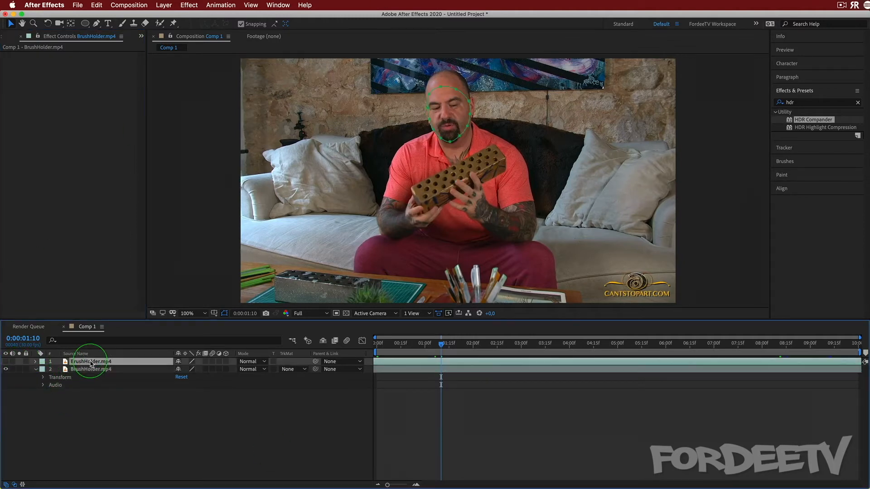
pyautogui.press('Delete')
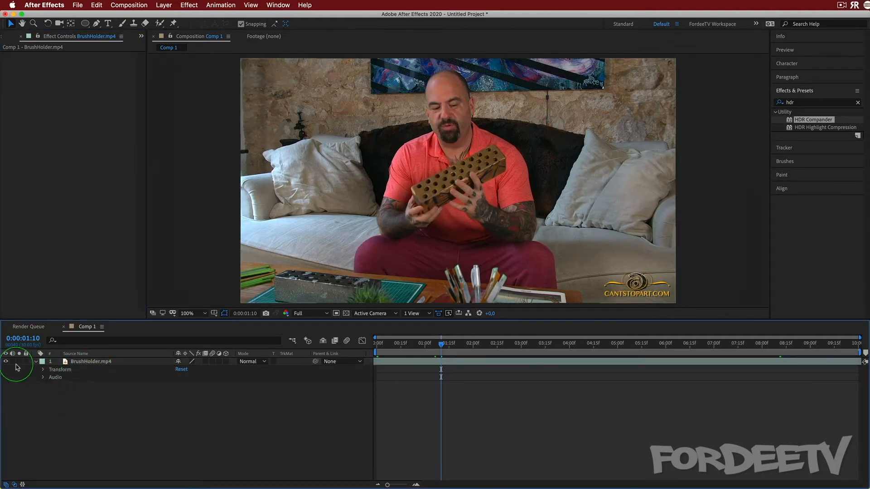
pyautogui.click(36, 361)
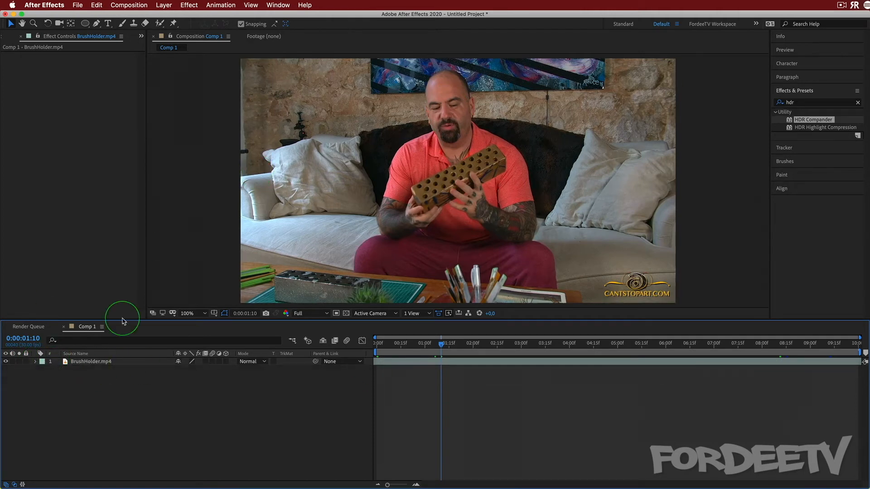
pyautogui.moveTo(441, 345); pyautogui.dragTo(290, 330)
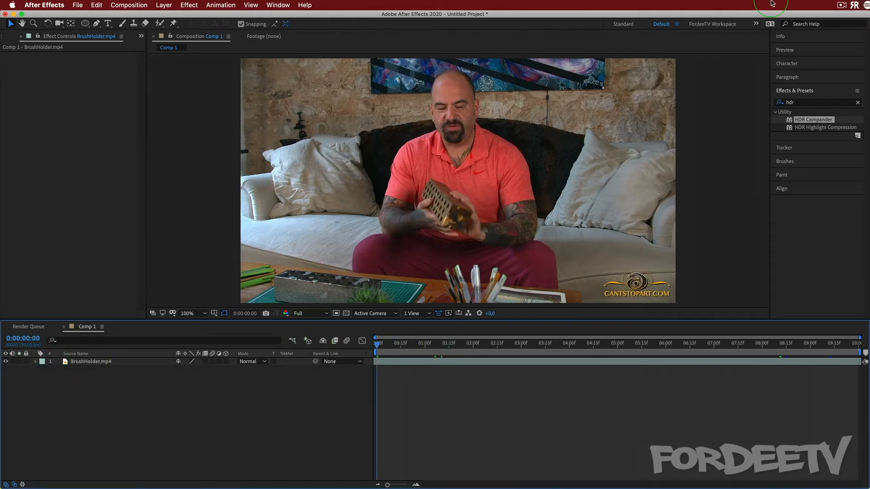
# Clear the effects search and apply the Curves effect from the Color Correction category to the BrushHolder.mp4 layer
pyautogui.click(858, 104)
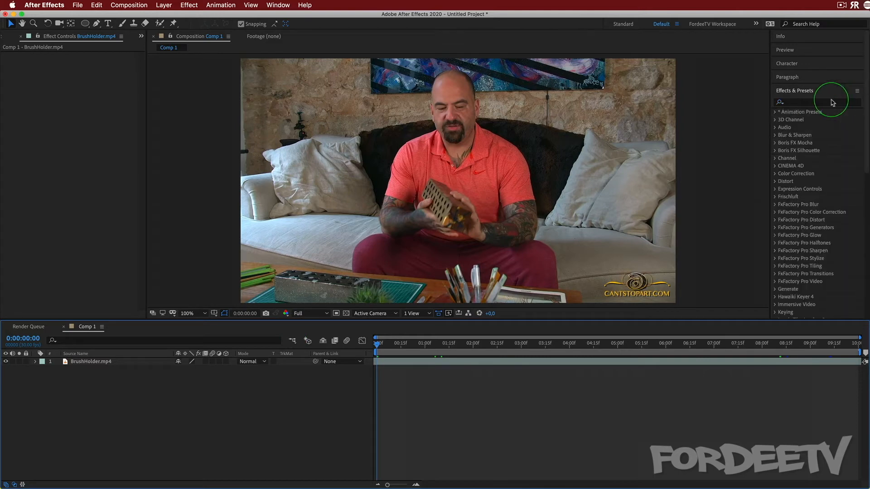
pyautogui.click(775, 176)
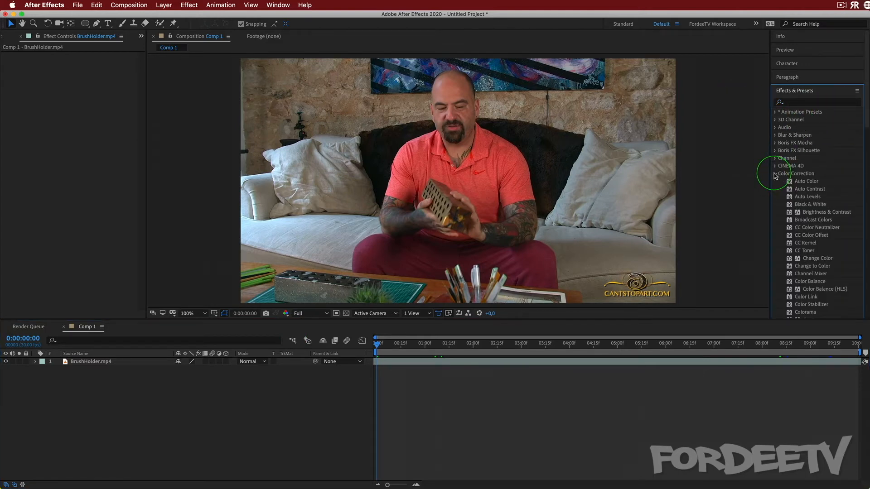
pyautogui.scroll(-5, 812, 170)
pyautogui.scroll(-2, 813, 173)
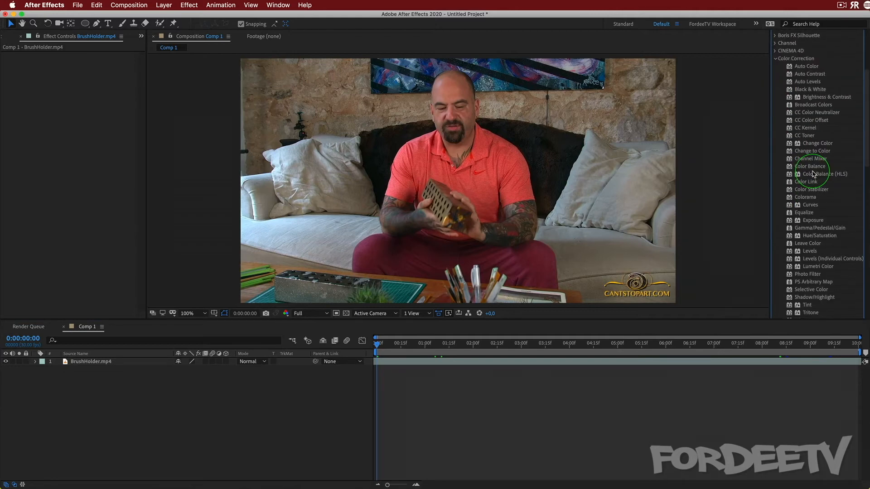
pyautogui.scroll(-2, 815, 174)
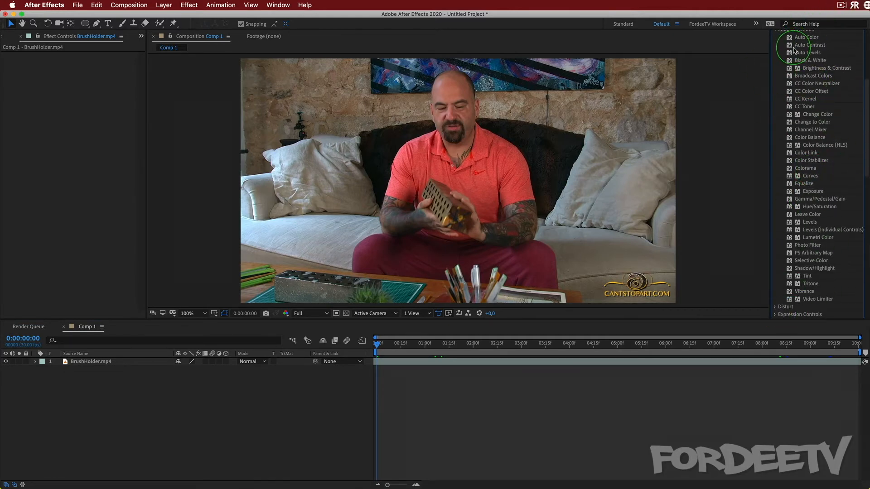
pyautogui.click(808, 177)
pyautogui.moveTo(808, 179)
pyautogui.mouseDown()
pyautogui.moveTo(35, 423)
pyautogui.moveTo(97, 363)
pyautogui.mouseUp()
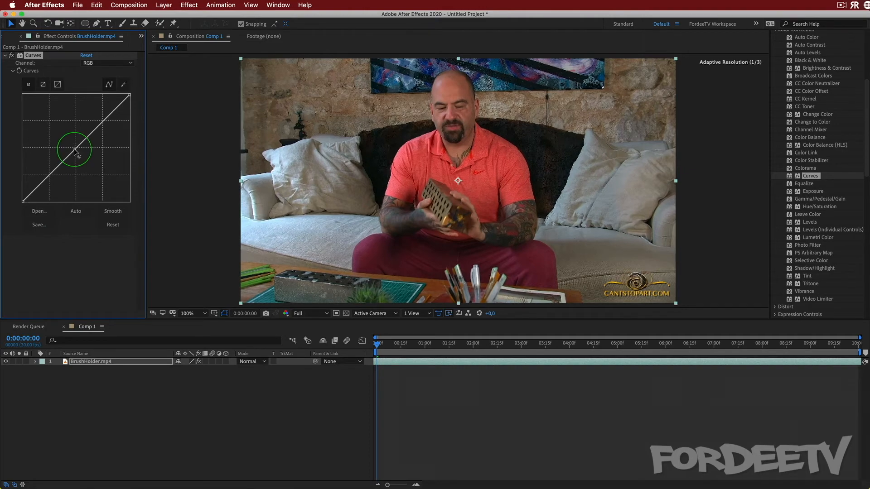
# Raise the midpoint of the RGB curve slightly to brighten the image, and compare with Curves off and on
pyautogui.moveTo(75, 149)
pyautogui.mouseDown()
pyautogui.moveTo(97, 171)
pyautogui.moveTo(49, 127)
pyautogui.moveTo(73, 147)
pyautogui.mouseUp()
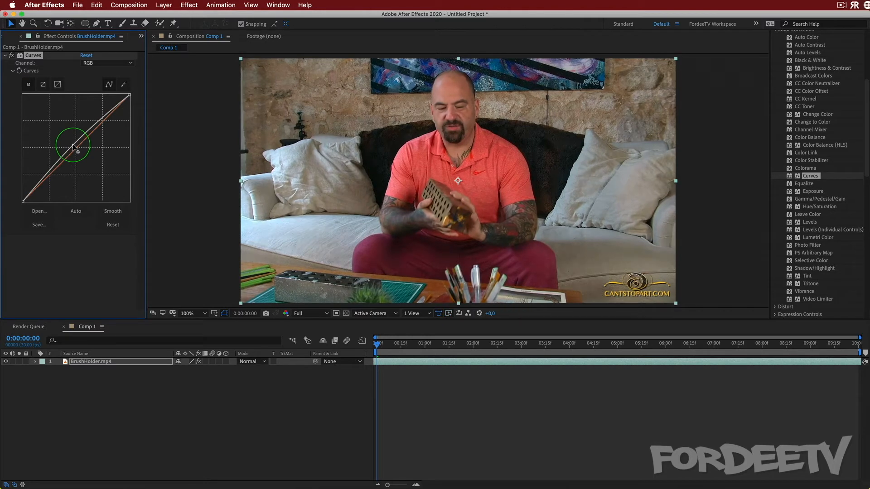
pyautogui.click(12, 56)
pyautogui.click(12, 56)
pyautogui.click(12, 55)
pyautogui.click(12, 56)
# Delete the Curves effect and undo the deletion, twice in a row
pyautogui.press('Delete')
pyautogui.press('super+z')
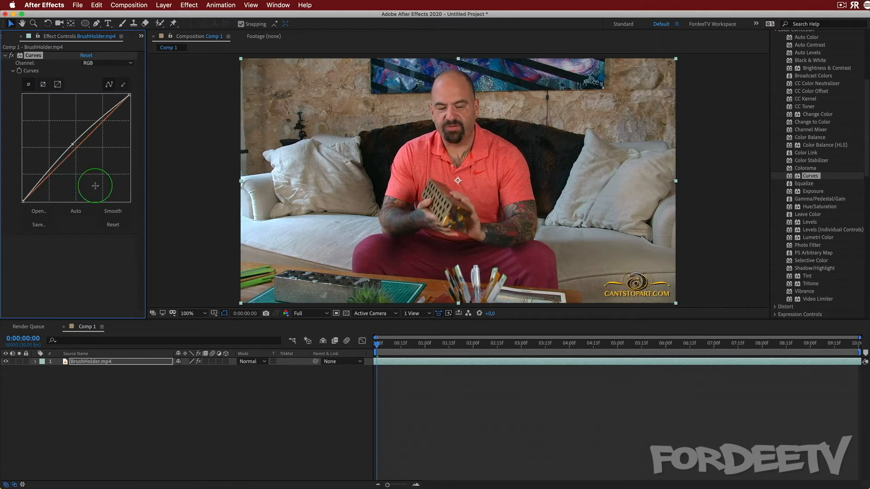
pyautogui.press('Delete')
pyautogui.press('super+z')
# Shape the RGB curve into a gentle S with lowered shadows and raised highlights, and compare with Curves off and on
pyautogui.moveTo(72, 144)
pyautogui.mouseDown()
pyautogui.moveTo(82, 152)
pyautogui.moveTo(75, 150)
pyautogui.mouseUp()
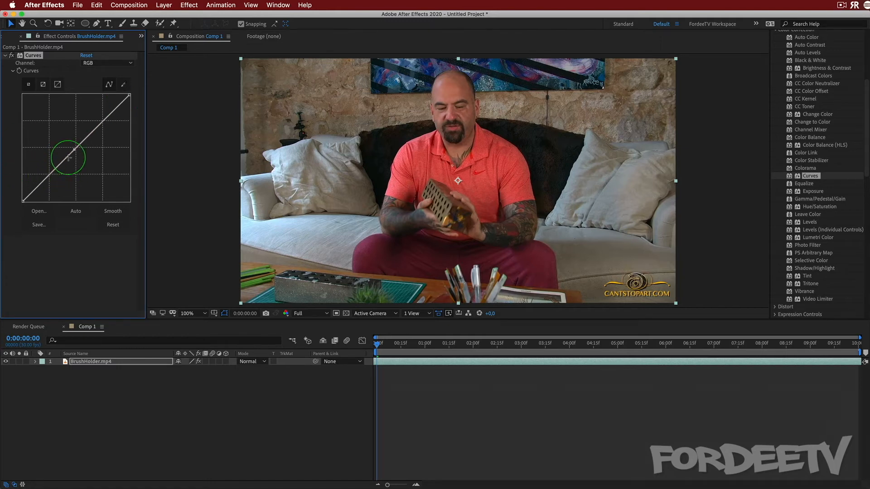
pyautogui.moveTo(73, 149); pyautogui.dragTo(56, 177)
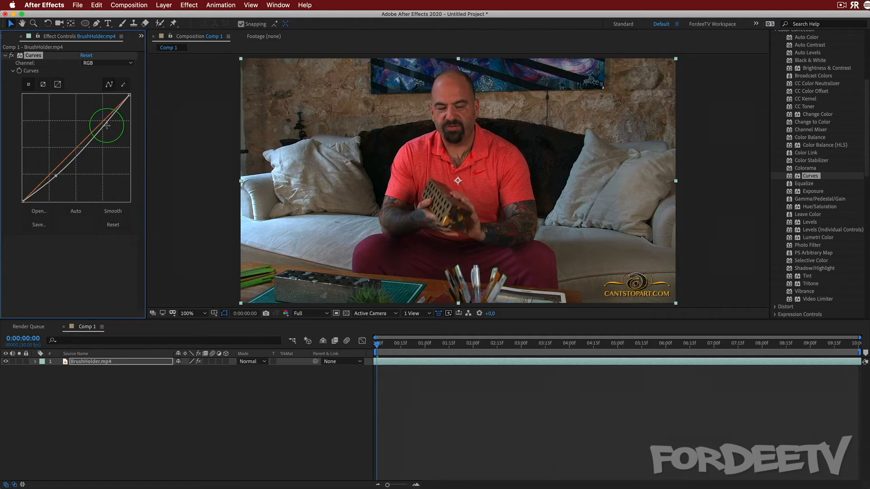
pyautogui.moveTo(107, 130); pyautogui.dragTo(91, 122)
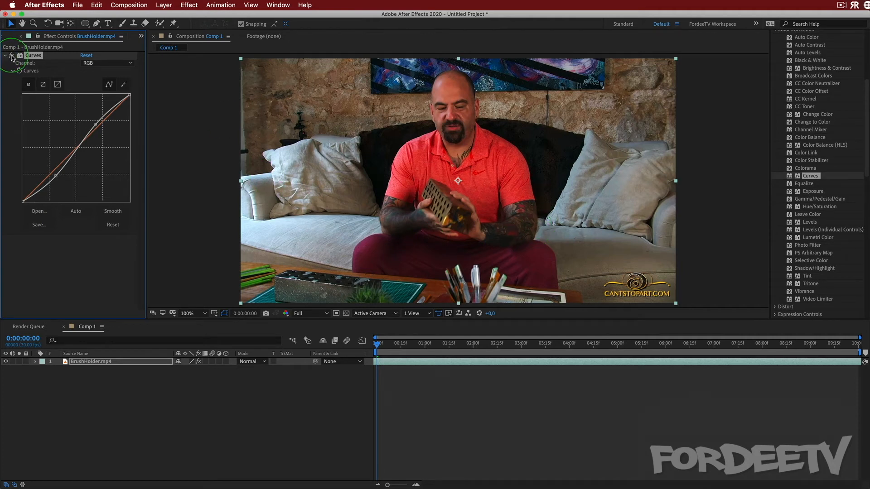
pyautogui.click(12, 55)
pyautogui.click(12, 56)
pyautogui.click(11, 56)
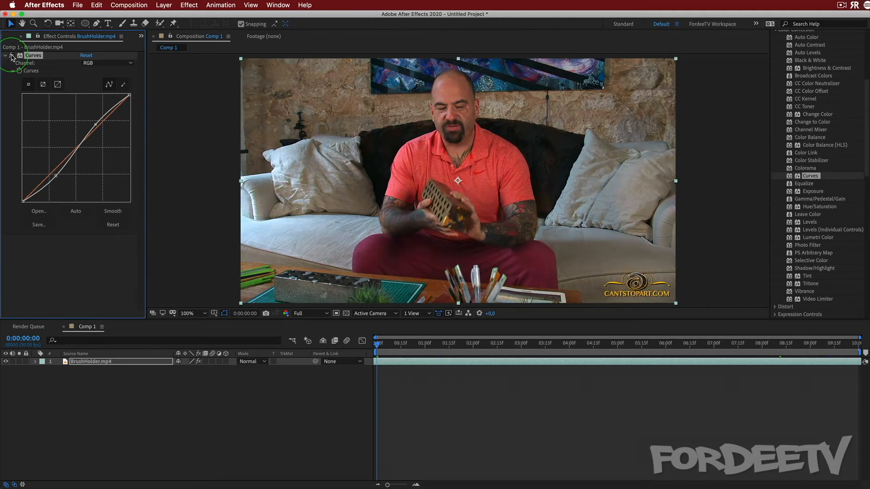
# Nudge the shadow point of the re-enabled Curves effect on the BrushHolder.mp4 layer and delete the effect
pyautogui.click(12, 55)
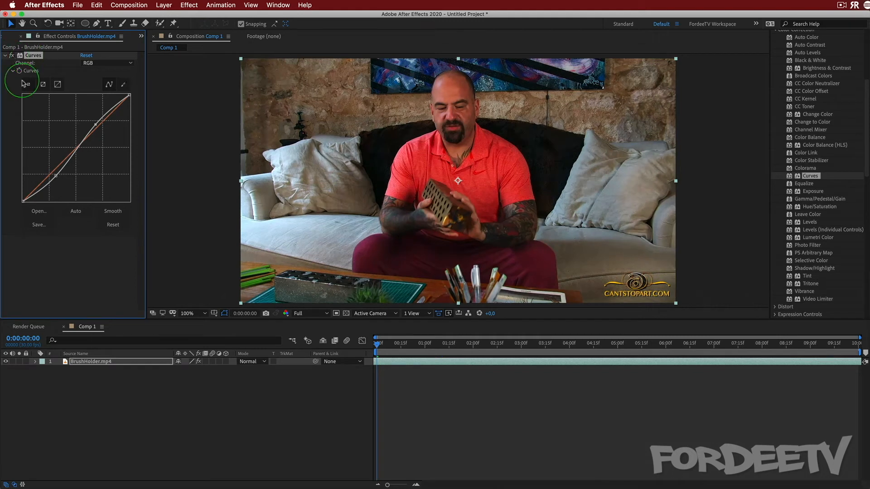
pyautogui.click(54, 176)
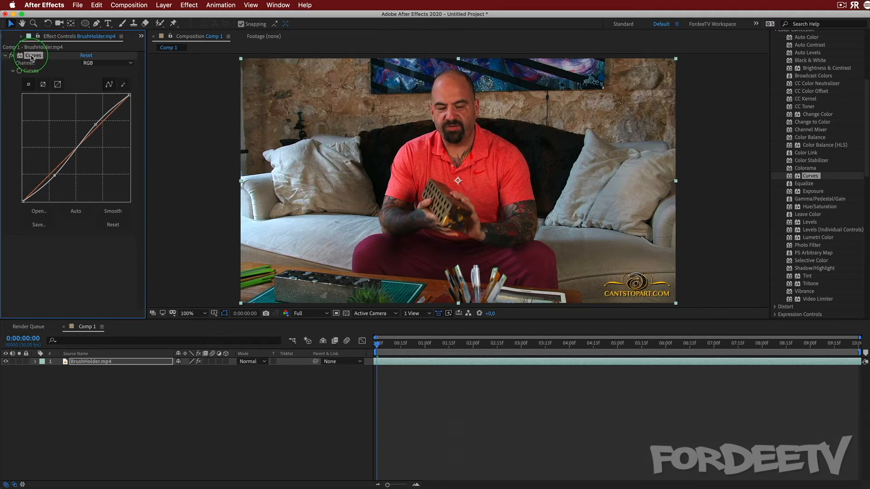
pyautogui.press('Delete')
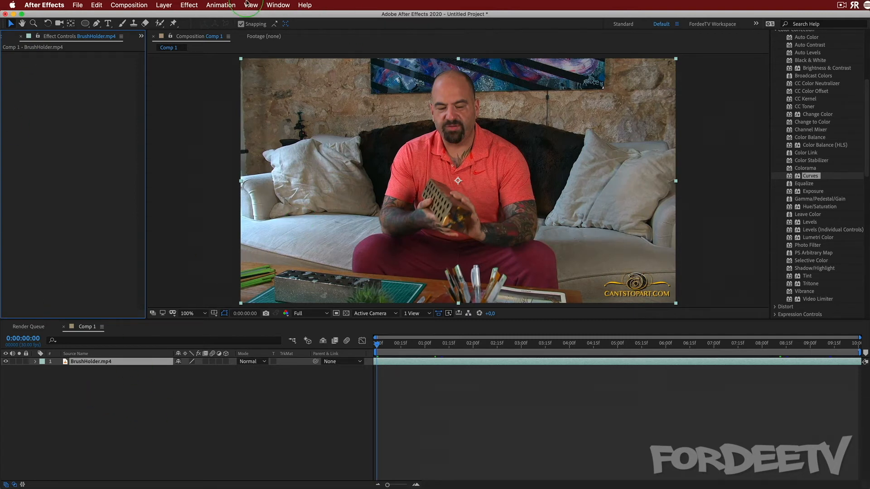
# Create a new adjustment layer above the BrushHolder.mp4 layer
pyautogui.click(160, 4)
pyautogui.moveTo(168, 16)
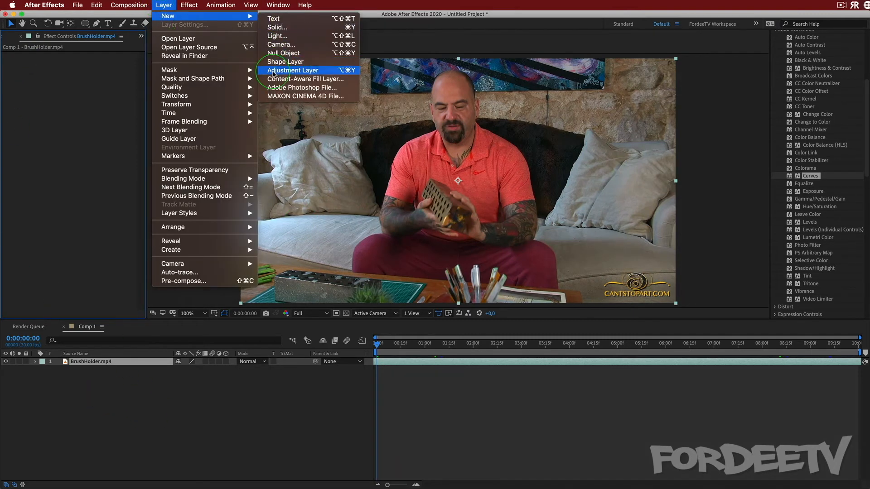
pyautogui.click(271, 71)
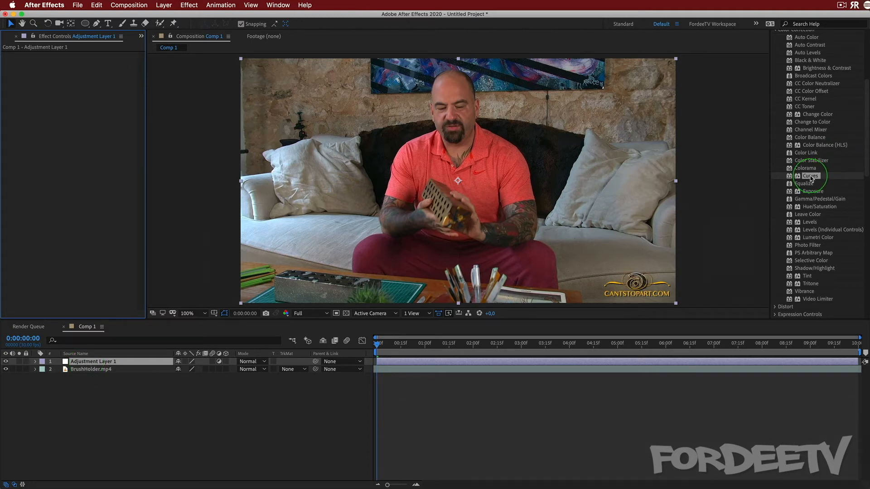
# Apply Curves to the adjustment layer and shape a gentle S with slightly lowered shadows and raised highlights
pyautogui.moveTo(811, 176); pyautogui.dragTo(84, 362)
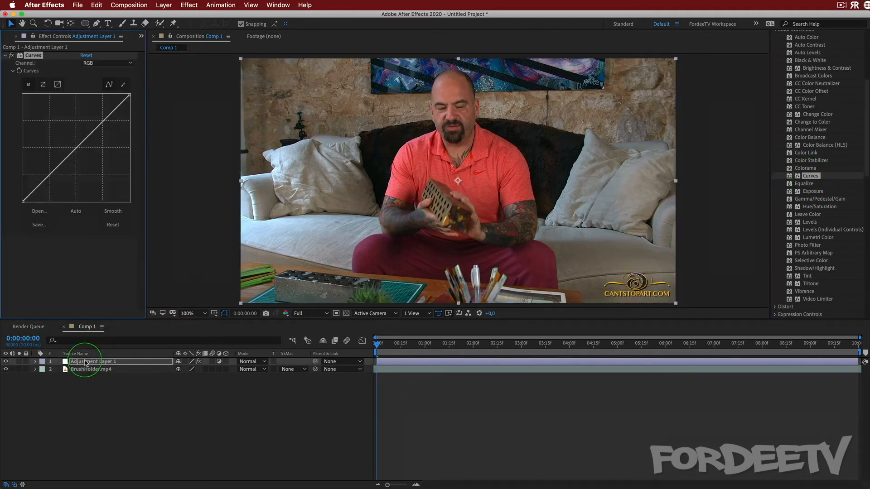
pyautogui.moveTo(51, 175); pyautogui.dragTo(51, 178)
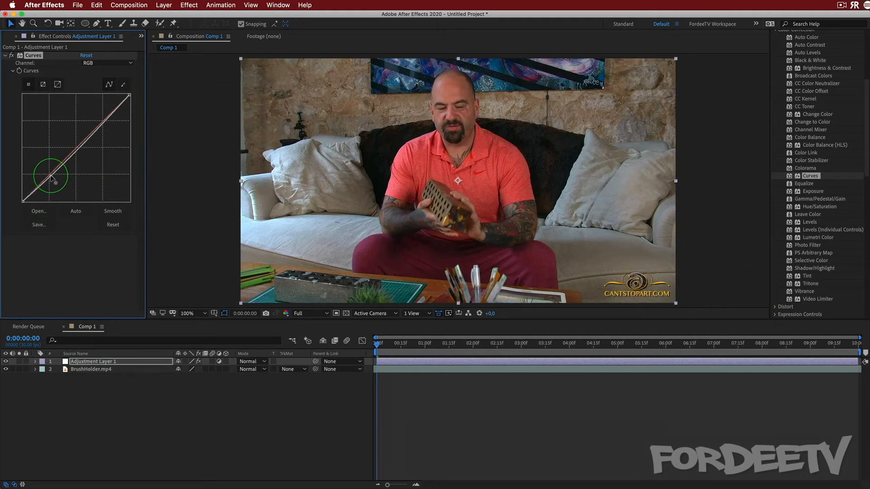
pyautogui.moveTo(98, 128); pyautogui.dragTo(96, 125)
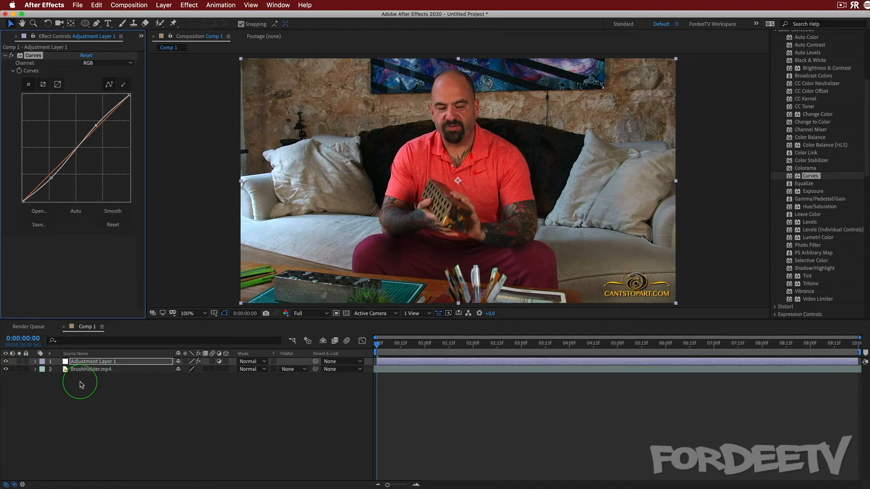
# Rename the adjustment layer as Curves
pyautogui.click(86, 362)
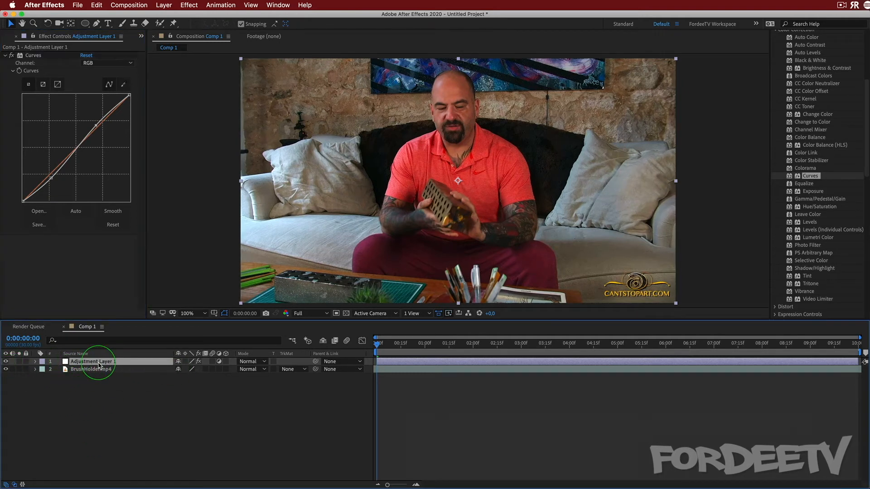
pyautogui.press('Return')
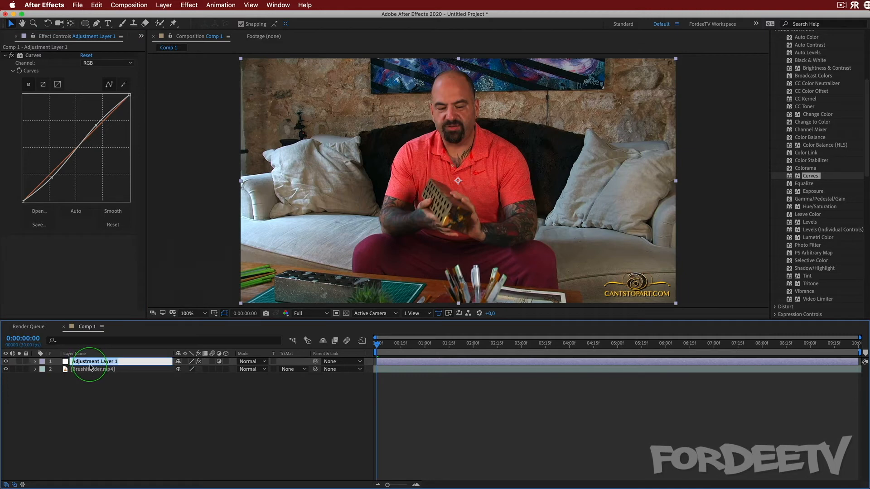
pyautogui.write('Curves')
pyautogui.press('Return')
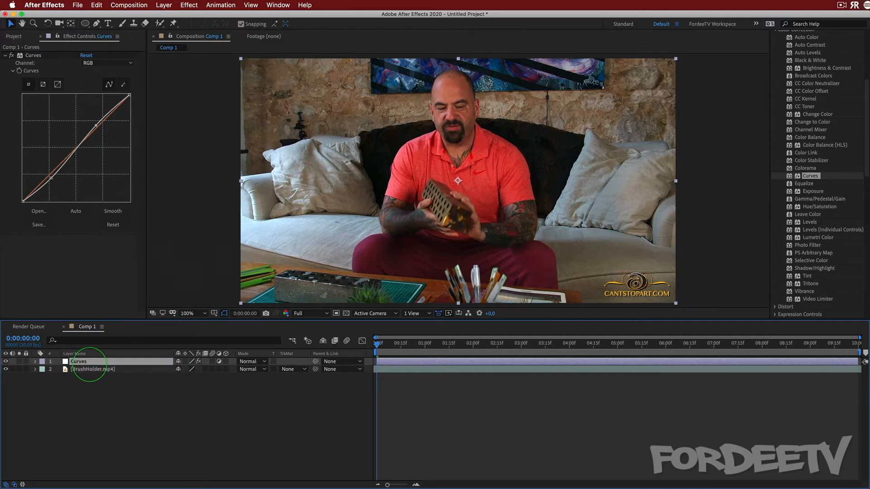
# Rename the adjustment layer as Contrast S Curve
pyautogui.press('Return')
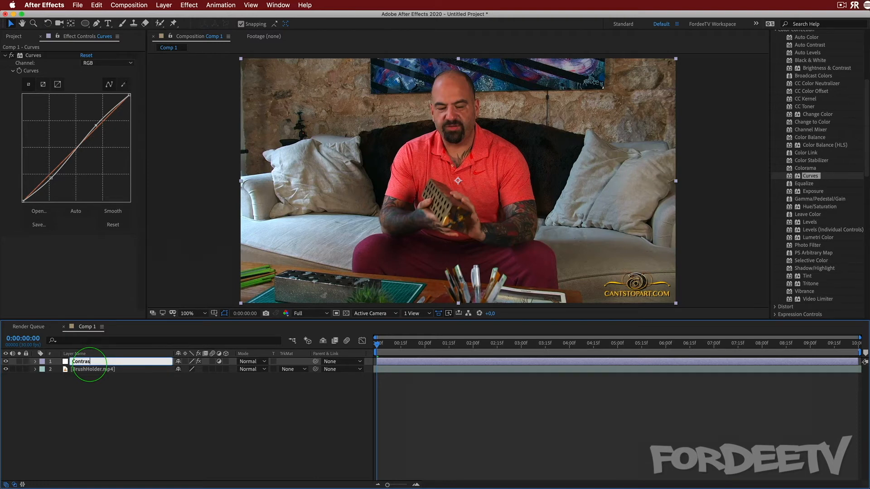
pyautogui.write('Contrast S Curve')
pyautogui.press('Return')
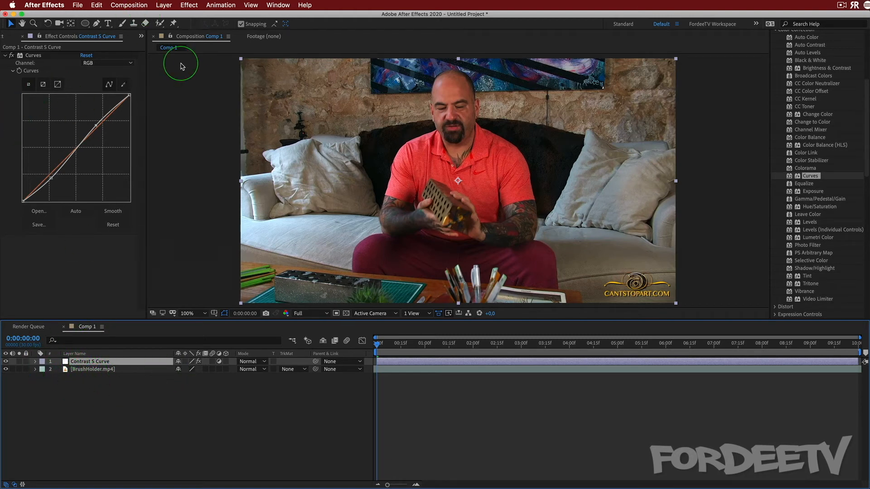
# Duplicate the BrushHolder.mp4 layer and draw an elliptical mask around the man's head on the upper copy
pyautogui.click(72, 369)
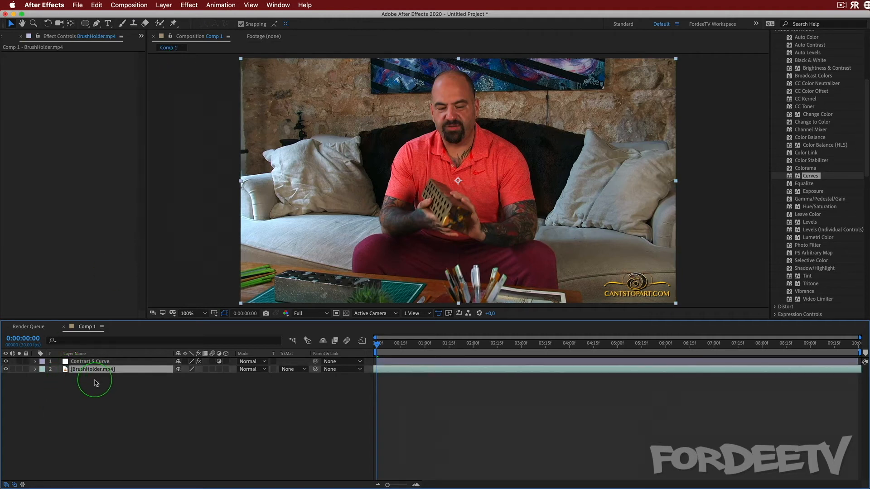
pyautogui.press('super+d')
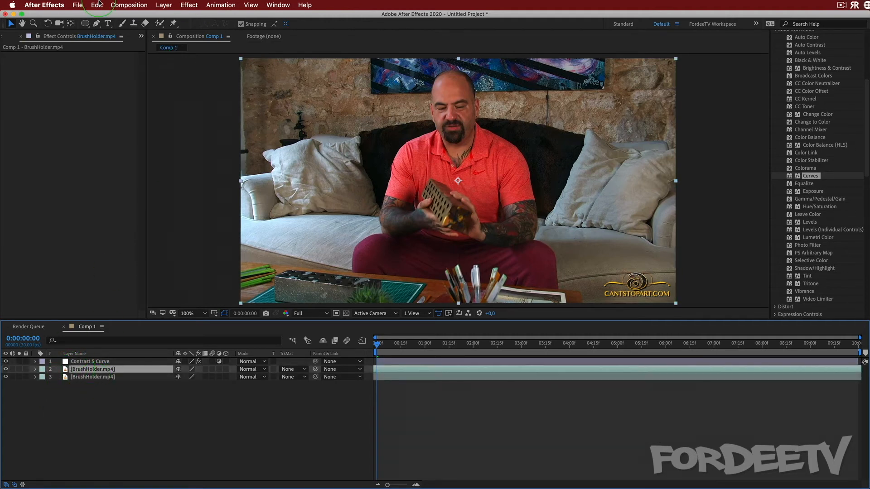
pyautogui.click(85, 24)
pyautogui.moveTo(425, 66); pyautogui.dragTo(483, 143)
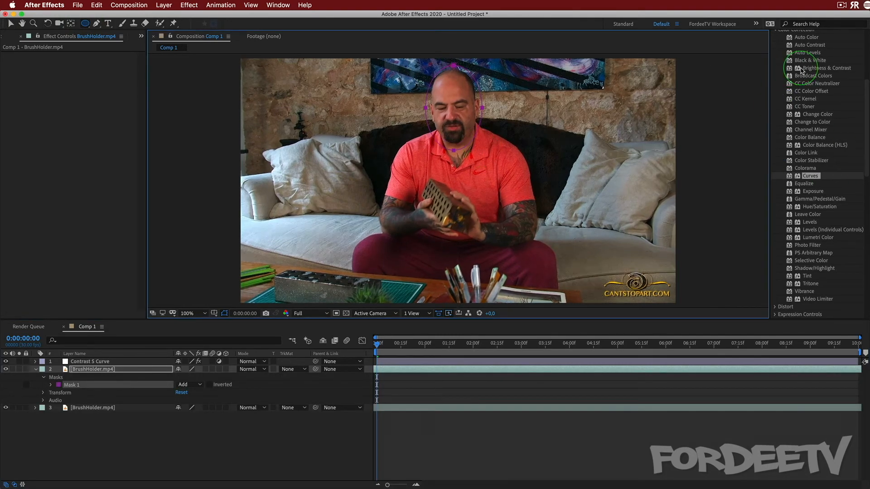
# Search the effects for "blur" and apply Gaussian Blur to the masked BrushHolder.mp4 layer
pyautogui.scroll(5, 805, 69)
pyautogui.click(802, 101)
pyautogui.write('blue')
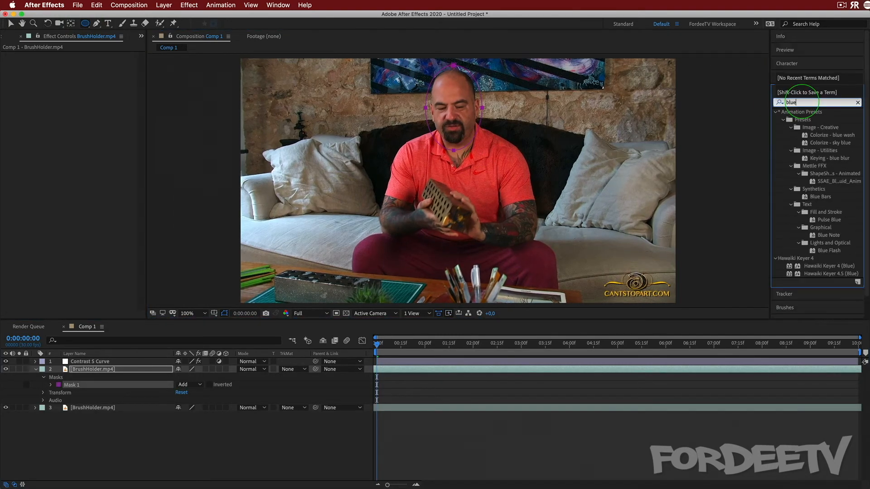
pyautogui.press('BackSpace')
pyautogui.write('r')
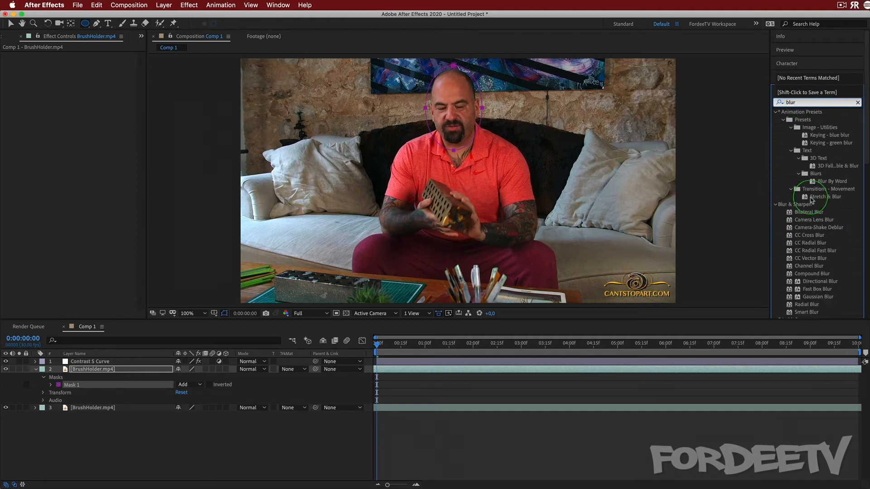
pyautogui.moveTo(818, 297); pyautogui.dragTo(94, 384)
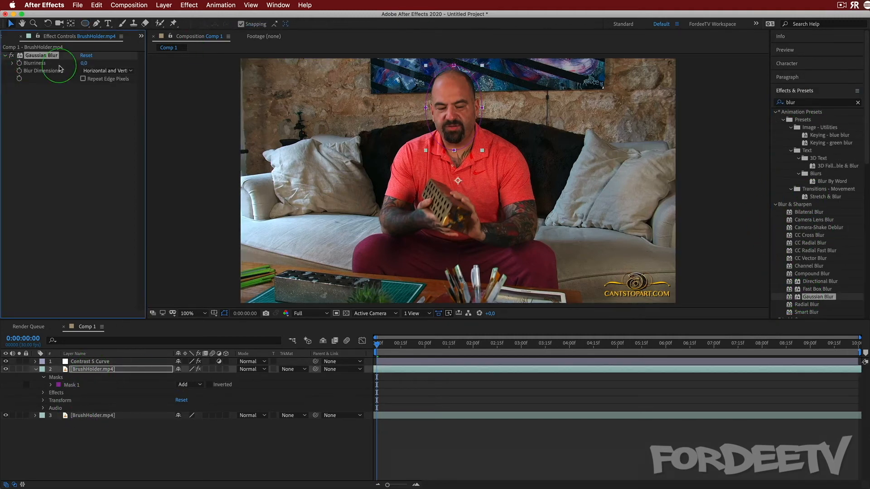
# Set the Gaussian Blur's Blurriness to 100
pyautogui.click(86, 63)
pyautogui.write('100')
pyautogui.press('Return')
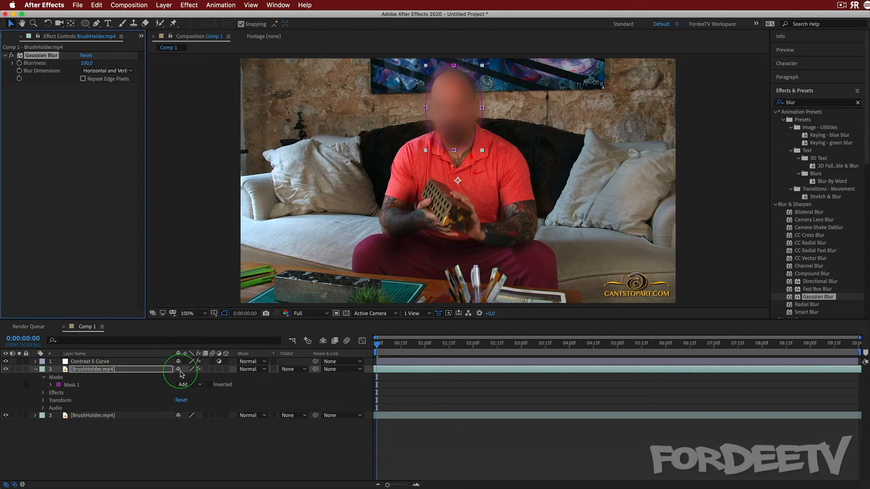
# Clear the effects search and apply Tint from the Color Correction category to the Contrast S Curve layer
pyautogui.click(858, 103)
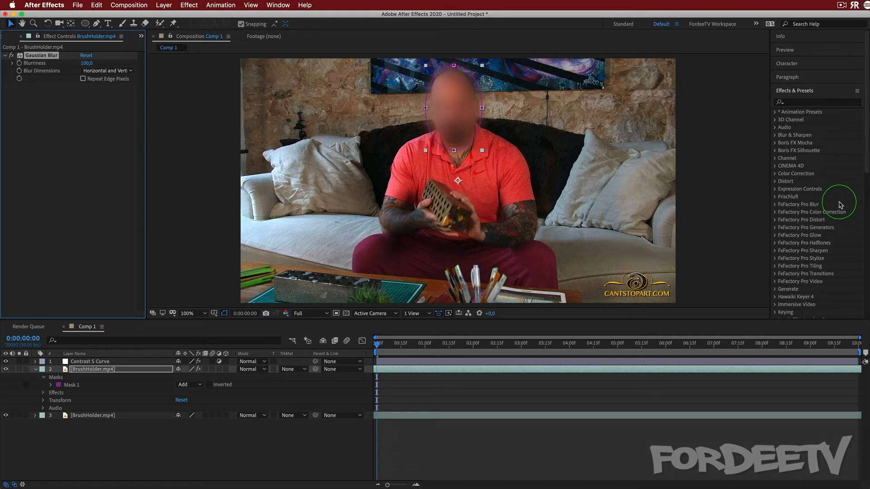
pyautogui.click(776, 177)
pyautogui.click(777, 177)
pyautogui.scroll(-5, 813, 213)
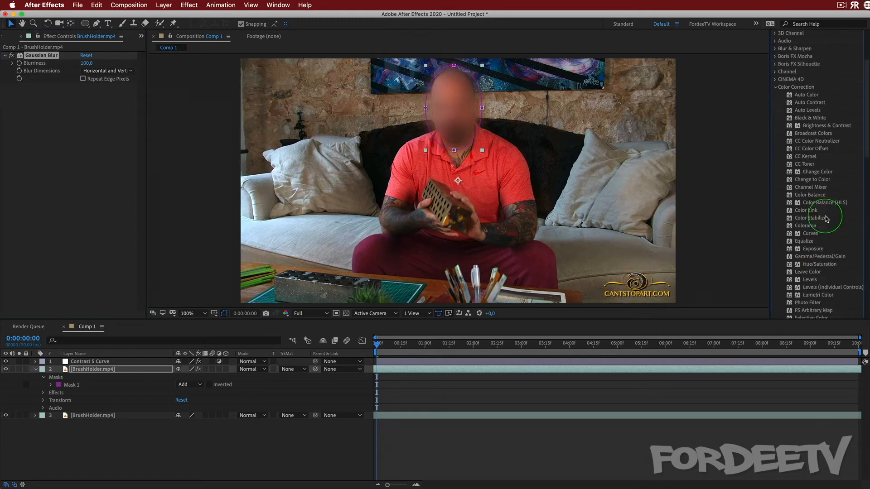
pyautogui.scroll(-1, 812, 297)
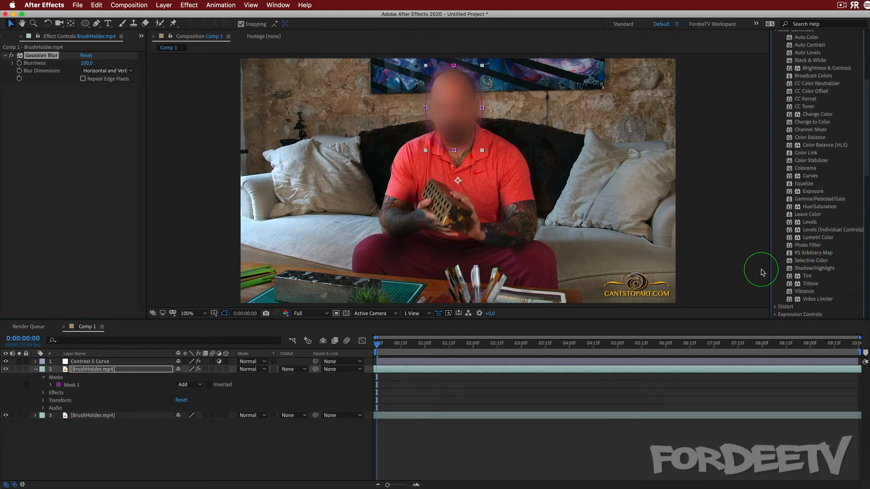
pyautogui.click(808, 277)
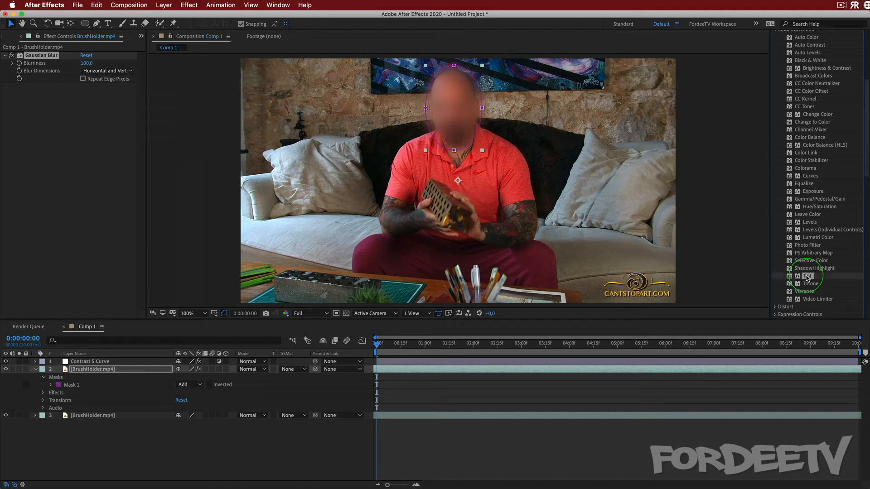
pyautogui.moveTo(807, 277); pyautogui.dragTo(94, 363)
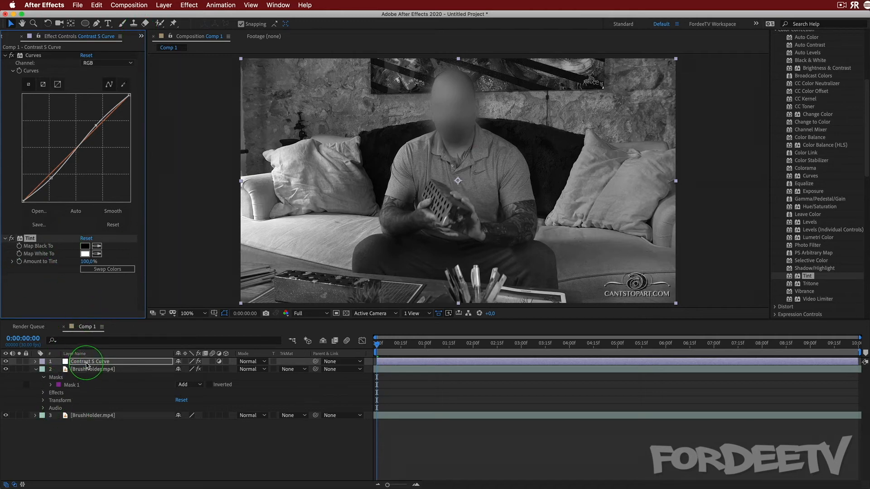
# Move the Contrast S Curve layer below the masked BrushHolder.mp4 layer and return it to the top of the layer stack
pyautogui.moveTo(78, 362); pyautogui.dragTo(90, 400)
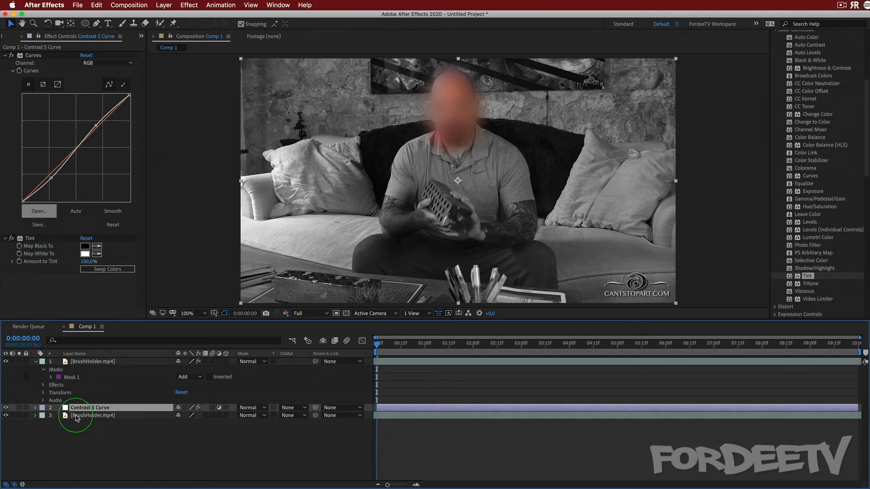
pyautogui.moveTo(71, 407); pyautogui.dragTo(71, 363)
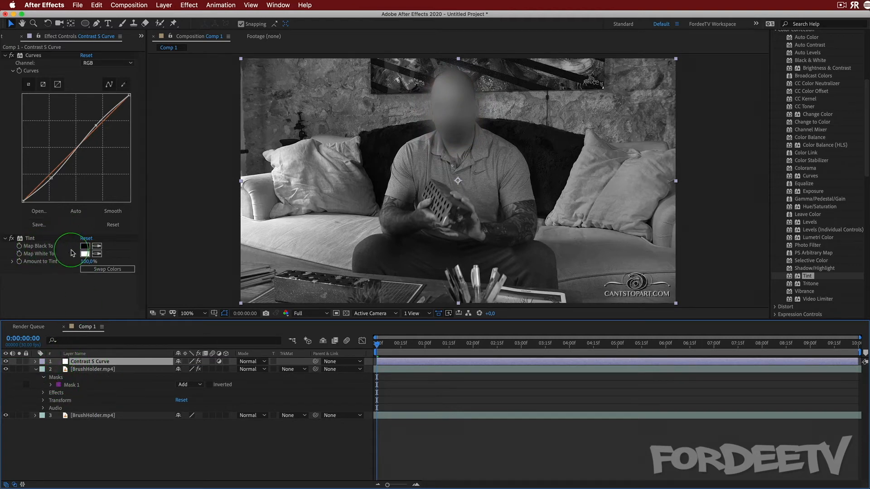
# Set the Tint effect's Map Black To color to saturated blue, 000AFF
pyautogui.click(85, 246)
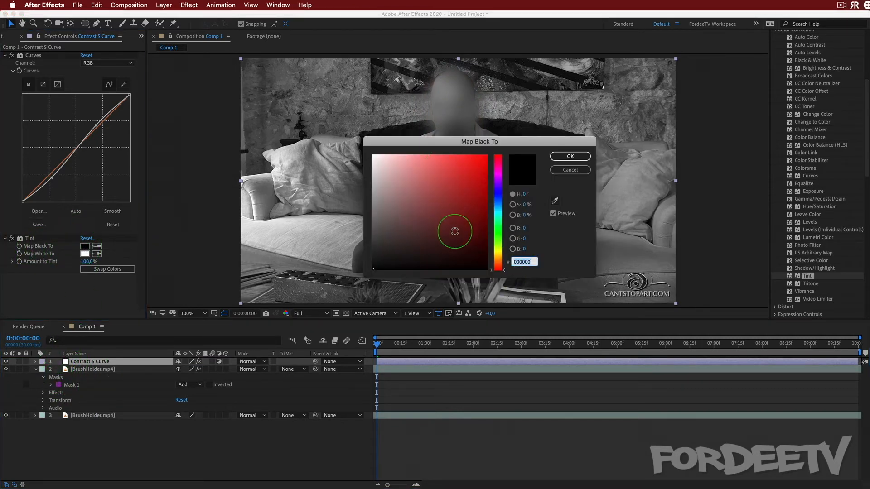
pyautogui.click(500, 194)
pyautogui.moveTo(462, 186); pyautogui.dragTo(593, 13)
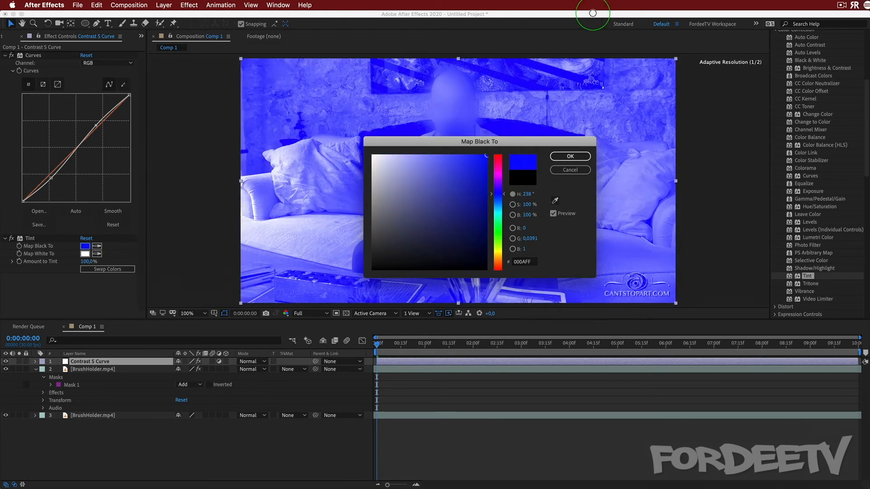
pyautogui.click(570, 155)
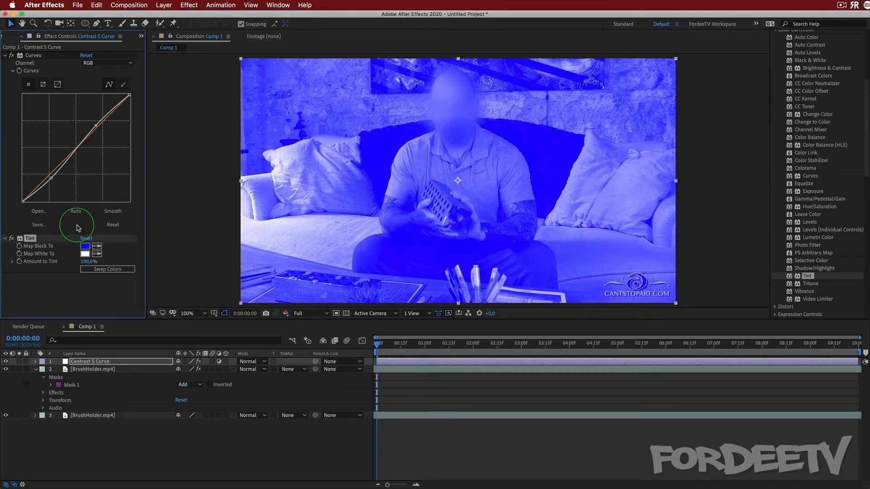
# Set the Tint effect's Map White To color to saturated pink, FF00C1
pyautogui.click(85, 254)
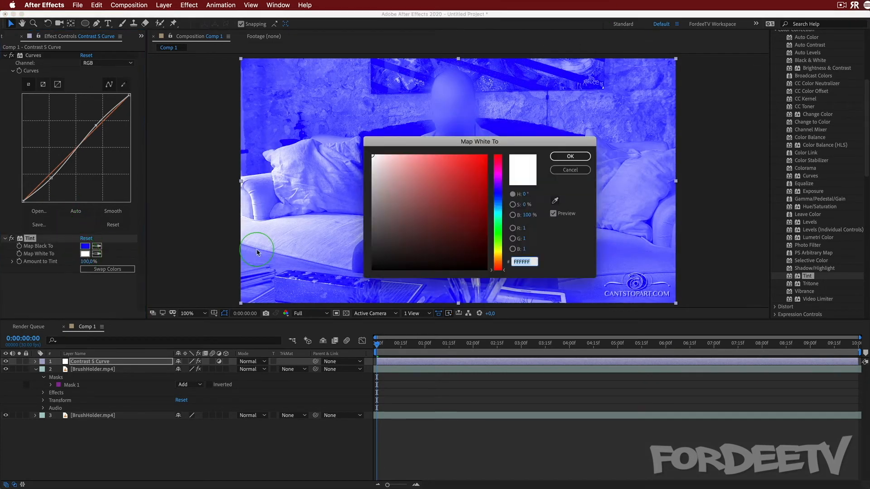
pyautogui.click(497, 170)
pyautogui.moveTo(452, 171); pyautogui.dragTo(573, 110)
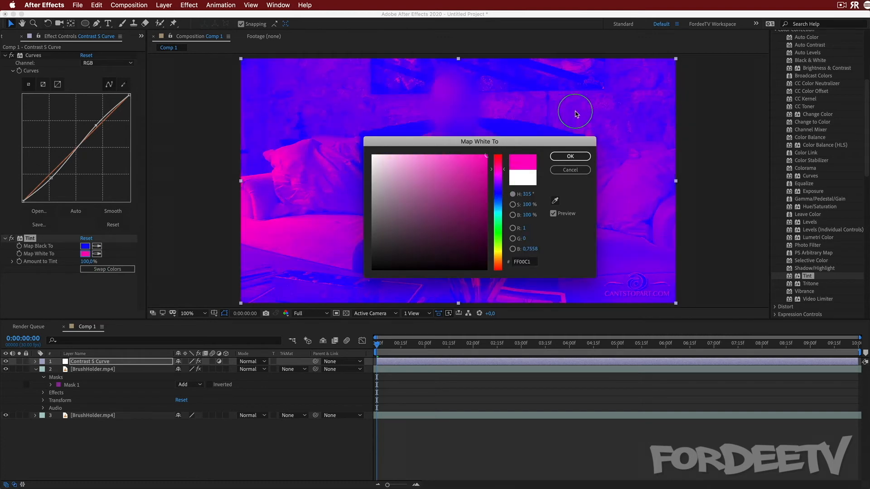
pyautogui.click(560, 159)
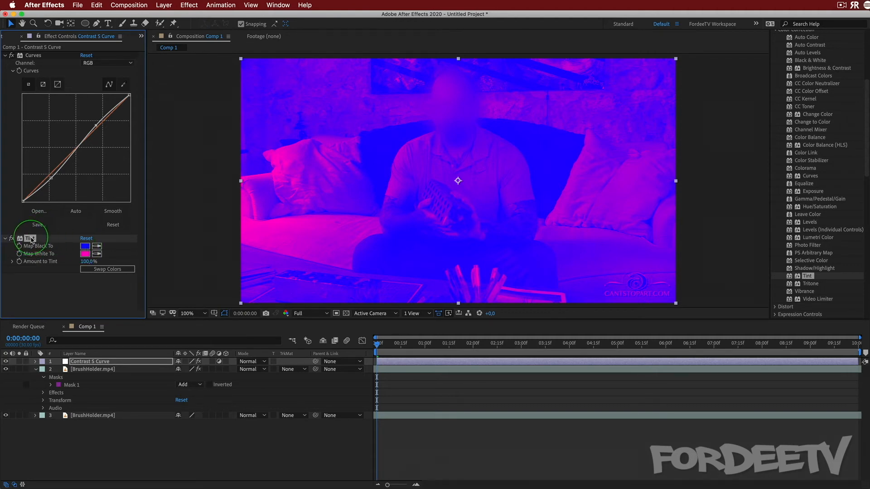
# Replace the Tint effect on the Contrast S Curve layer with Tritone from the Color Correction category
pyautogui.press('Delete')
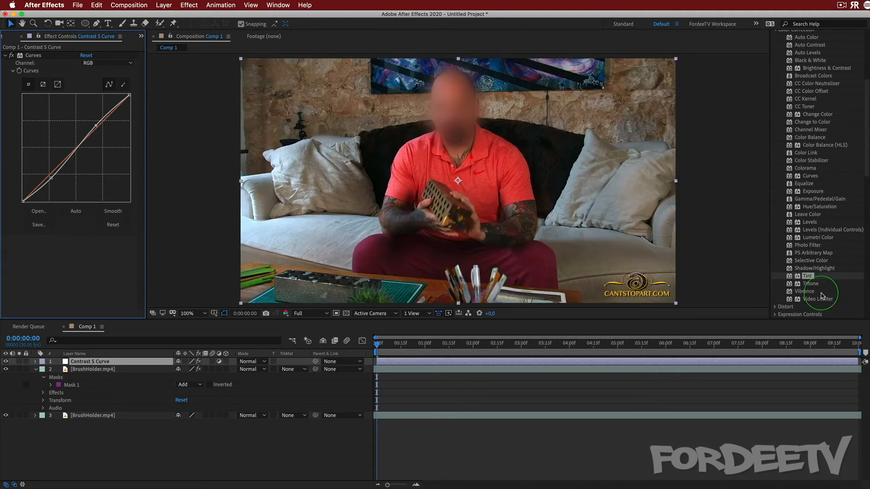
pyautogui.moveTo(811, 284); pyautogui.dragTo(57, 266)
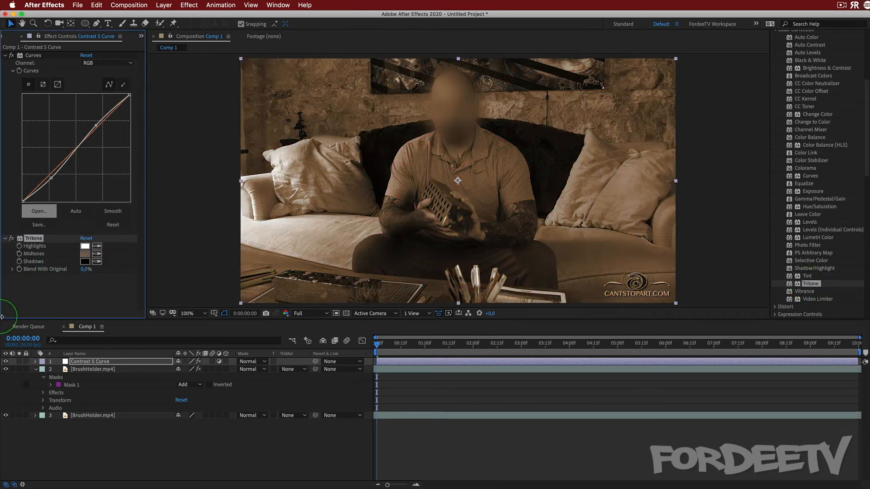
# Set the Tritone effect's Midtones color to a saturated green
pyautogui.click(84, 256)
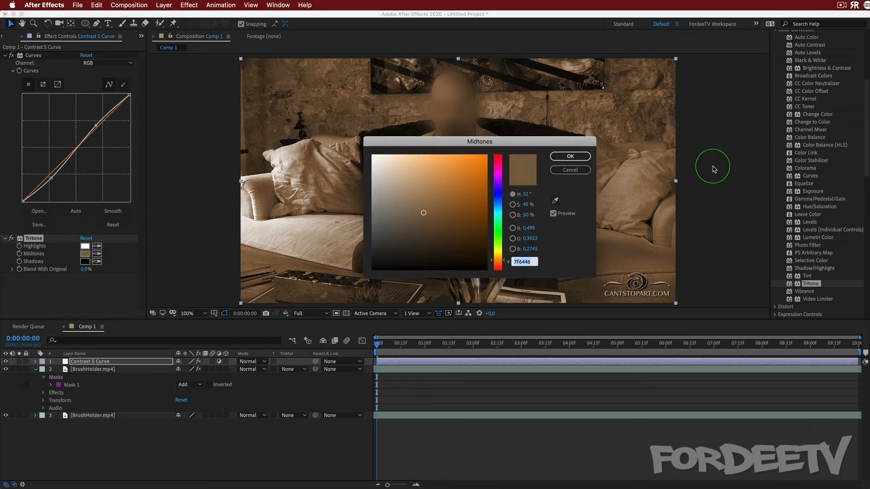
pyautogui.moveTo(501, 187); pyautogui.dragTo(500, 229)
pyautogui.moveTo(425, 207); pyautogui.dragTo(498, 210)
pyautogui.click(567, 156)
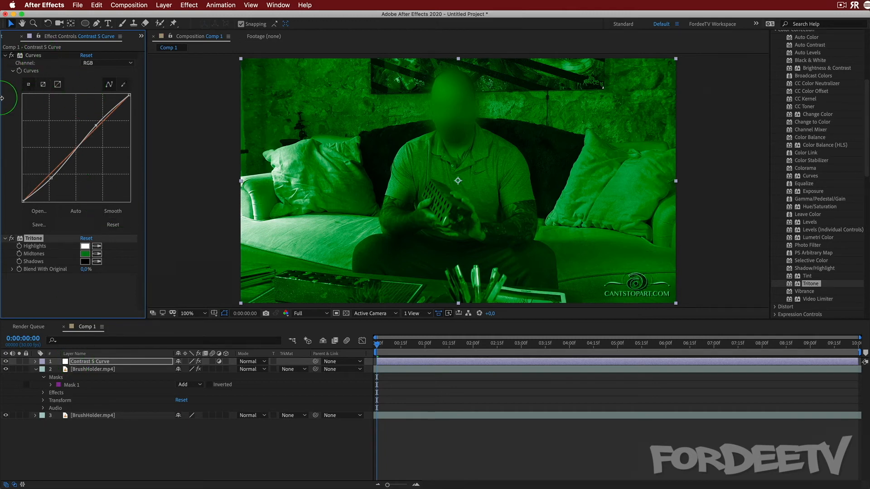
# Delete the Contrast S Curve layer from the composition
pyautogui.click(32, 56)
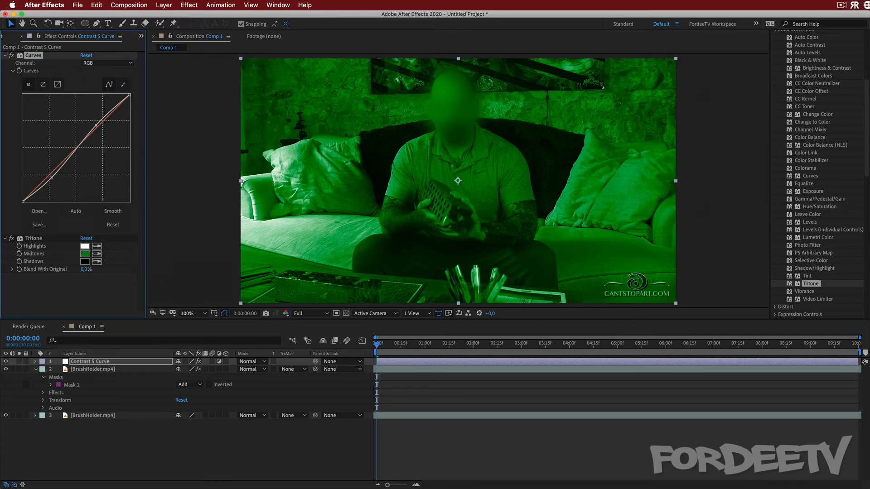
pyautogui.click(493, 372)
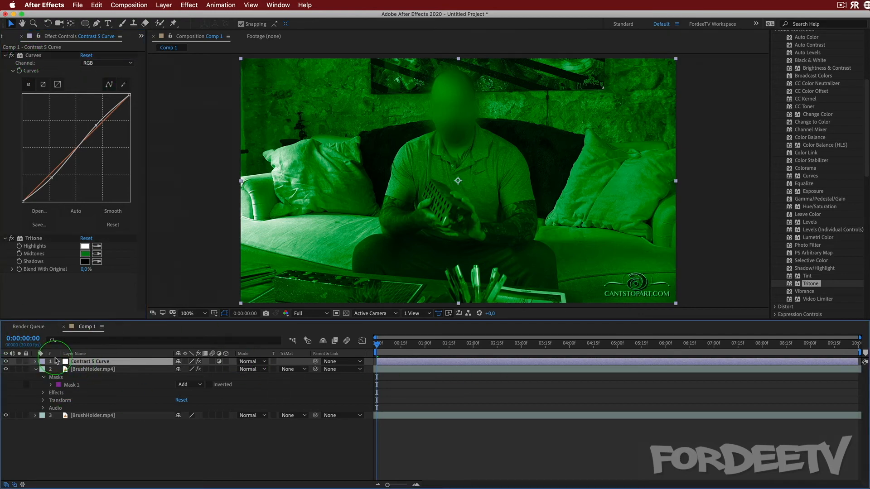
pyautogui.click(78, 361)
pyautogui.press('Delete')
# Hide the masked, blurred BrushHolder.mp4 layer and delete it, keeping only the original footage layer
pyautogui.click(120, 361)
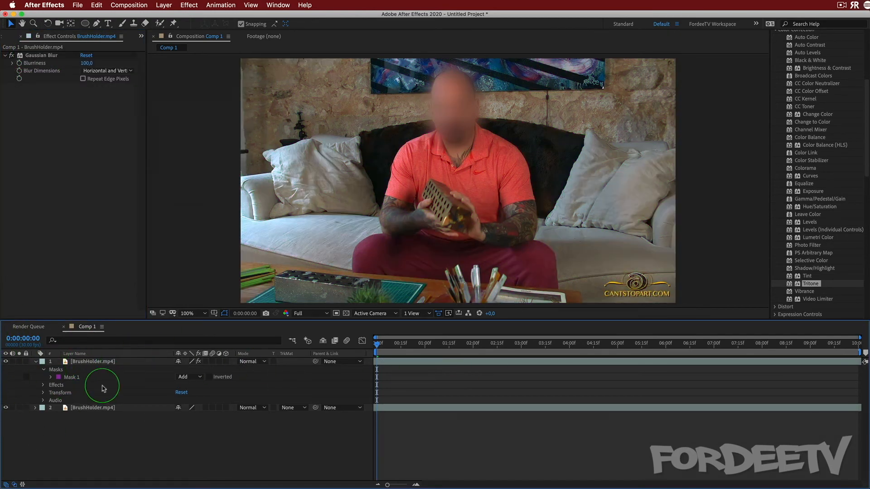
pyautogui.click(6, 362)
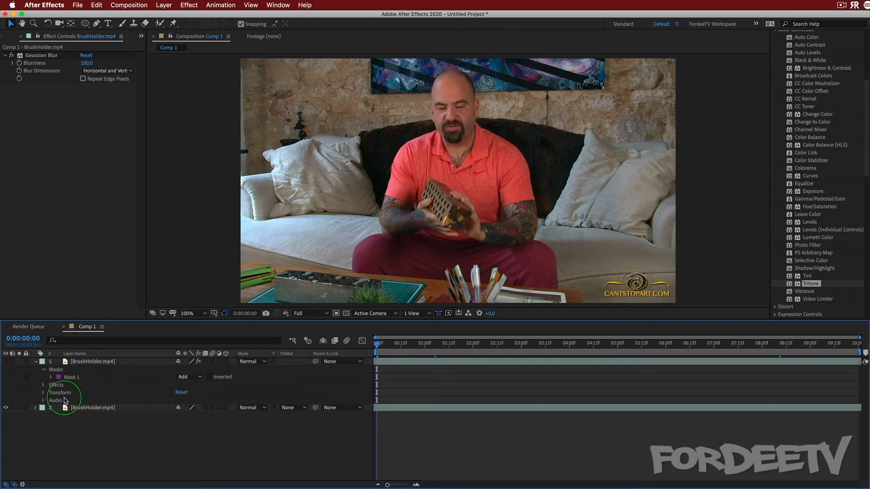
pyautogui.click(82, 408)
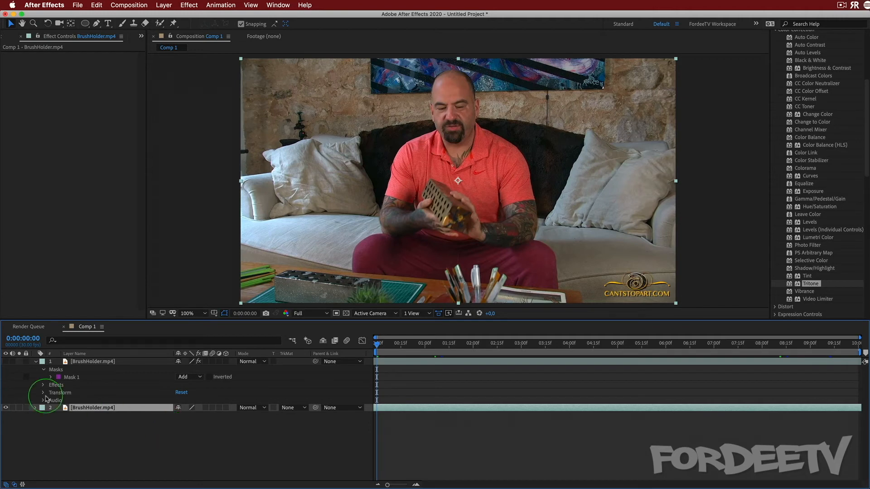
pyautogui.click(91, 361)
pyautogui.press('Delete')
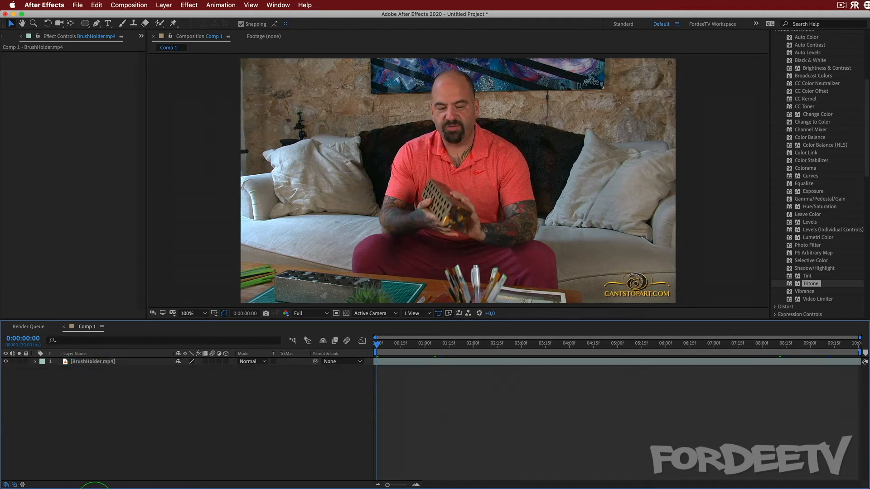
# Collapse the Color Correction effects category and create a red solid layer of 1920 x 1080 px above the footage
pyautogui.scroll(5, 775, 156)
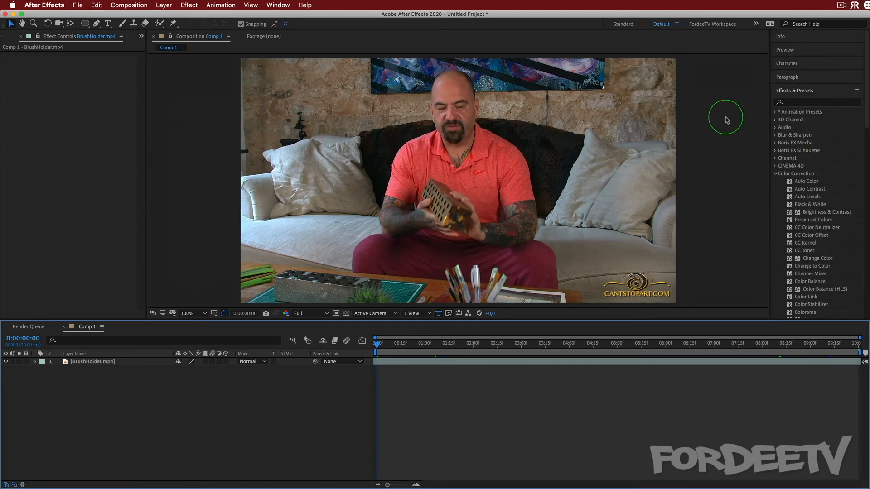
pyautogui.click(775, 173)
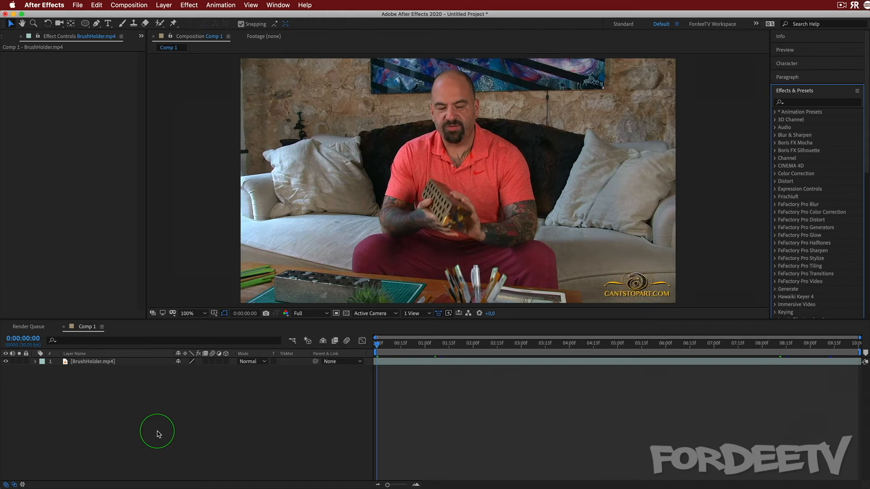
pyautogui.rightClick(109, 412)
pyautogui.moveTo(113, 415)
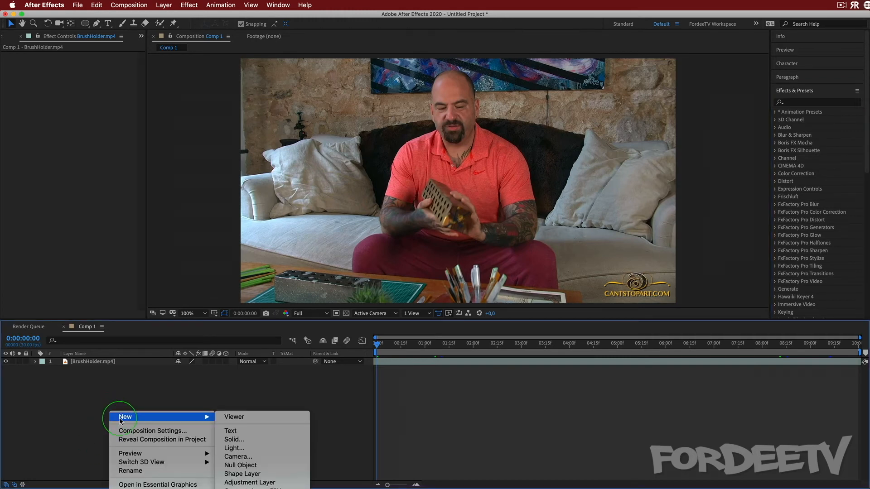
pyautogui.click(245, 440)
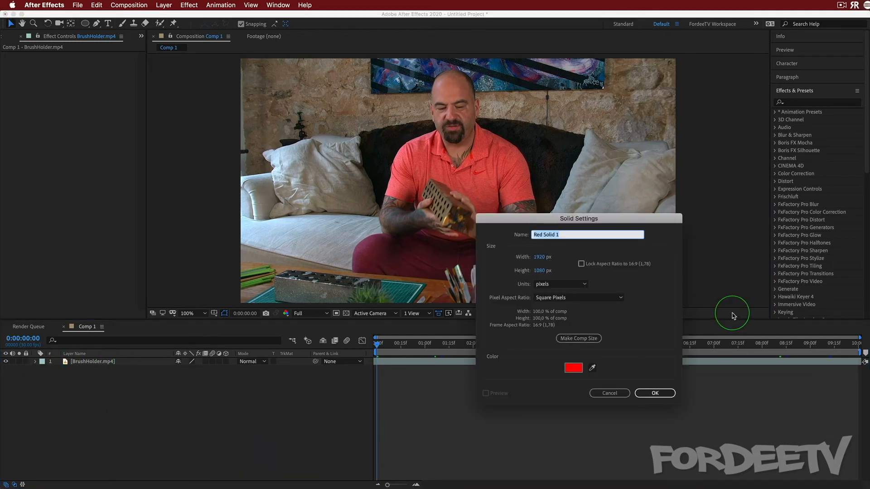
pyautogui.click(643, 394)
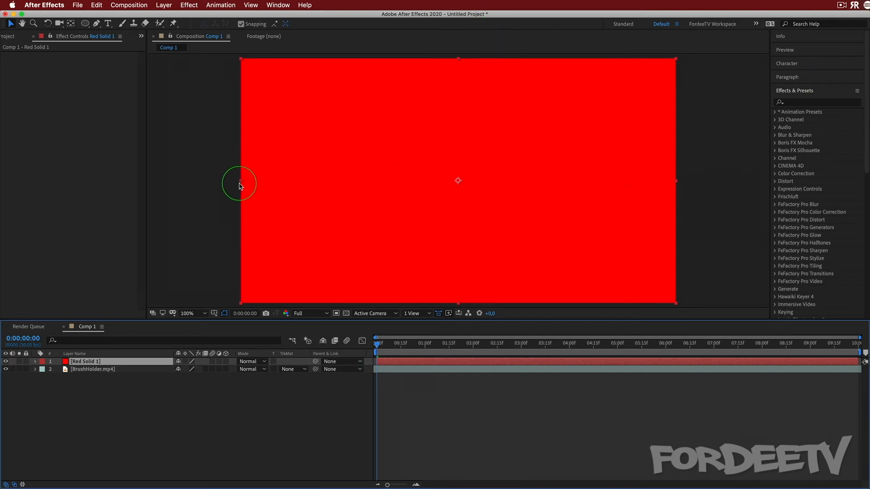
# Shrink the red solid to a small square, move it around the frame, and fit it back to the full composition
pyautogui.click(283, 194)
pyautogui.moveTo(282, 191); pyautogui.dragTo(423, 201)
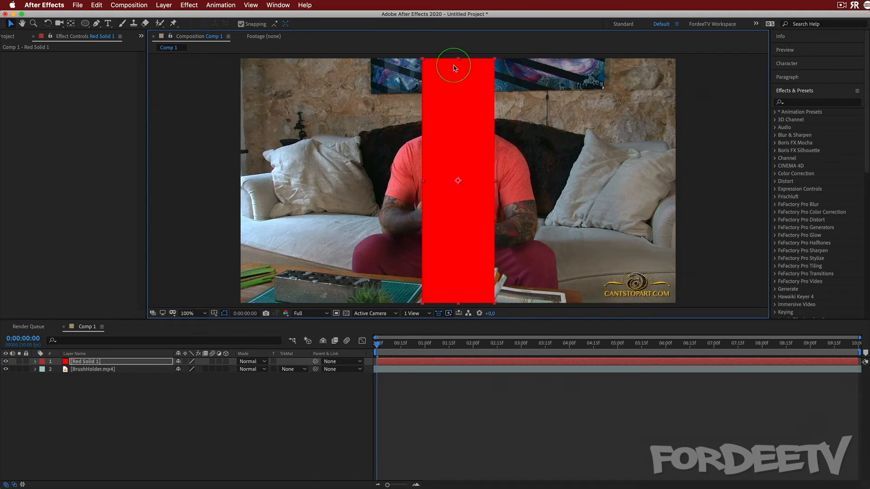
pyautogui.moveTo(459, 61); pyautogui.dragTo(434, 90)
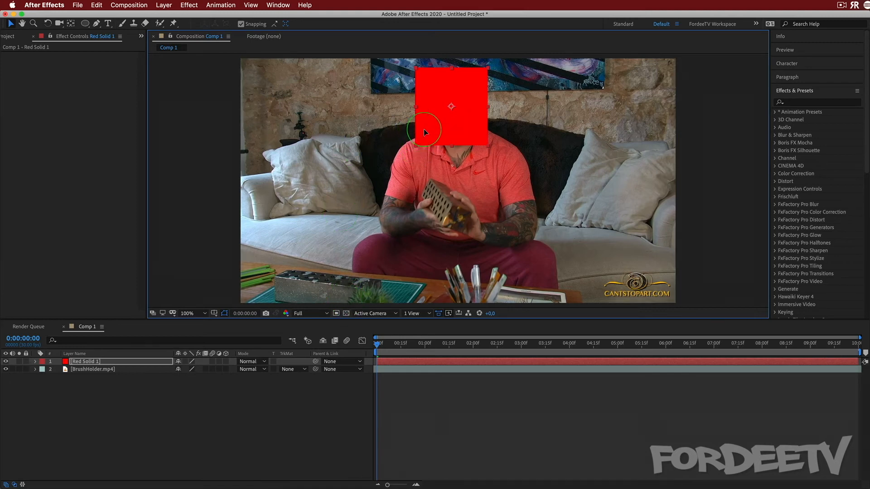
pyautogui.moveTo(423, 129); pyautogui.dragTo(610, 323)
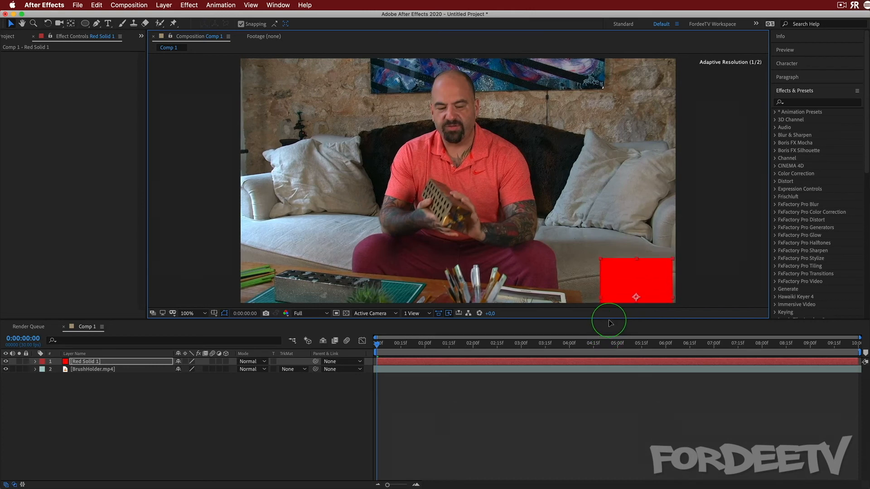
pyautogui.moveTo(620, 280)
pyautogui.mouseDown()
pyautogui.moveTo(623, 187)
pyautogui.moveTo(510, 154)
pyautogui.moveTo(602, 99)
pyautogui.moveTo(487, 116)
pyautogui.moveTo(410, 157)
pyautogui.moveTo(445, 161)
pyautogui.mouseUp()
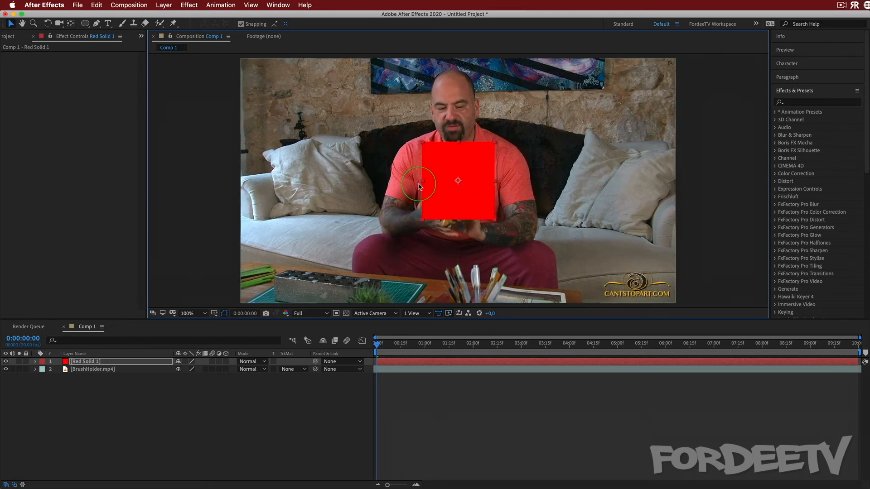
pyautogui.press('super+alt+f')
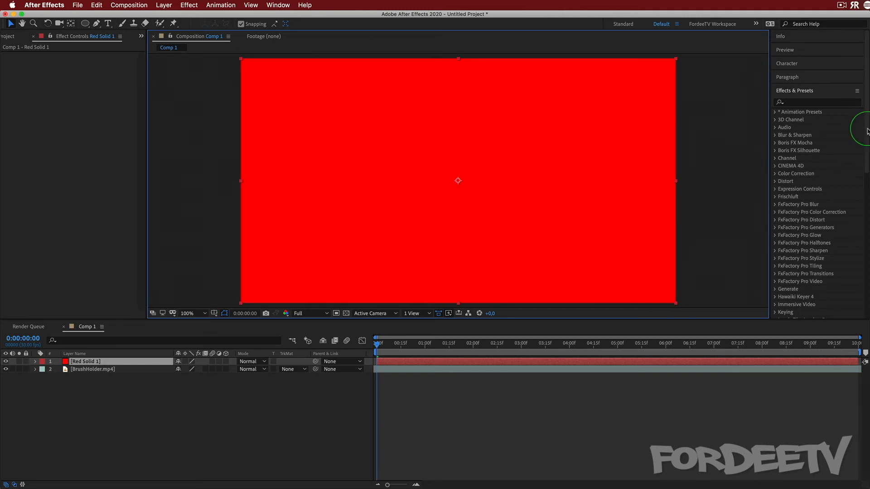
# Search the effects for "fract" and apply Fractal Noise to the red solid, then remove it and apply it again
pyautogui.click(799, 103)
pyautogui.write('f')
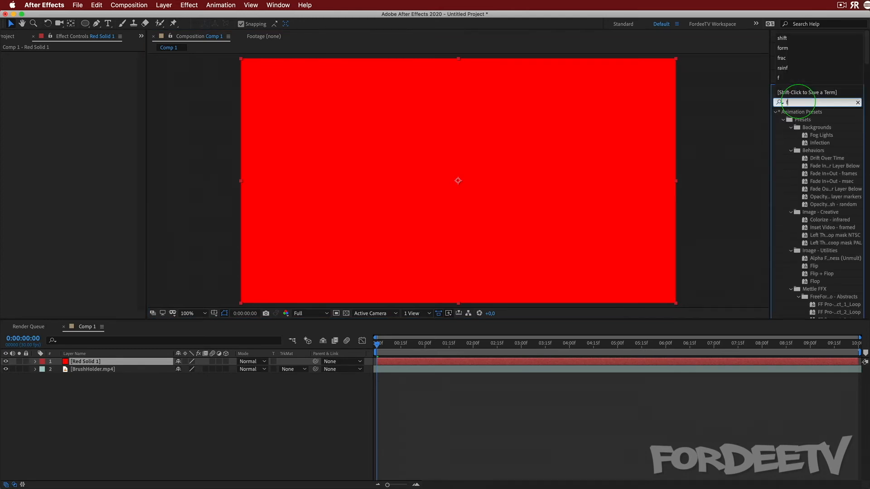
pyautogui.write('ract')
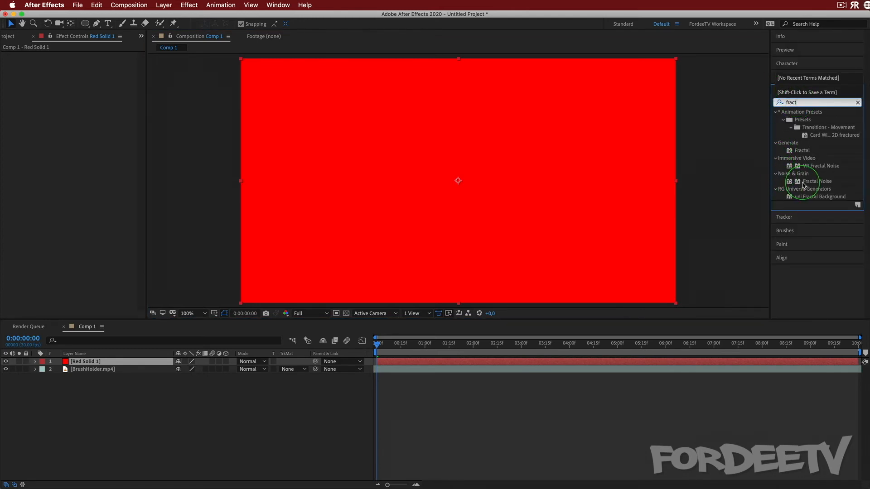
pyautogui.moveTo(804, 183); pyautogui.dragTo(61, 157)
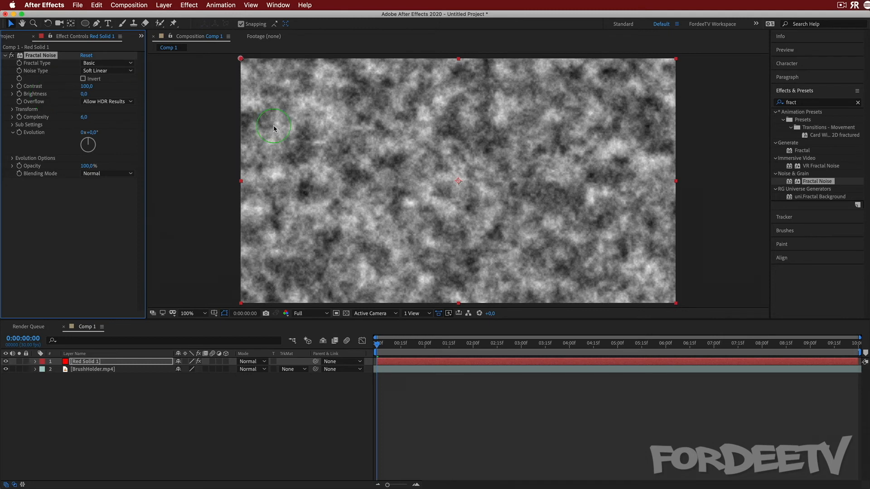
pyautogui.press('Delete')
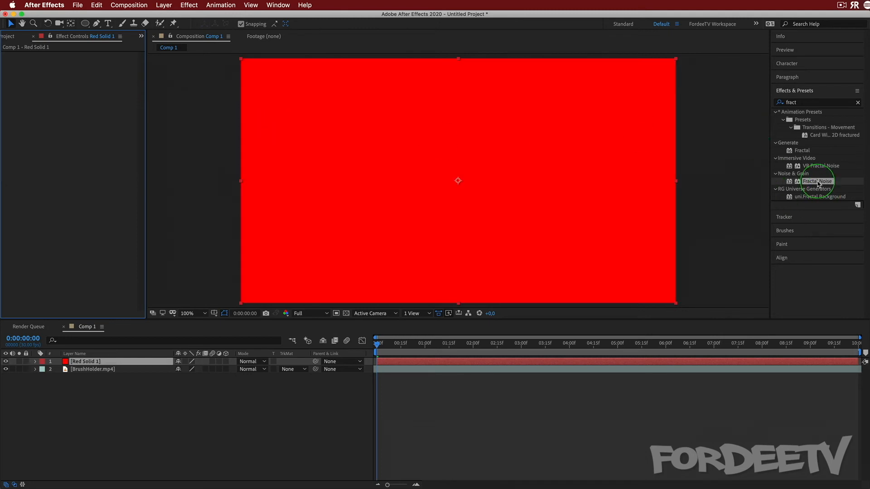
pyautogui.moveTo(819, 184); pyautogui.dragTo(79, 361)
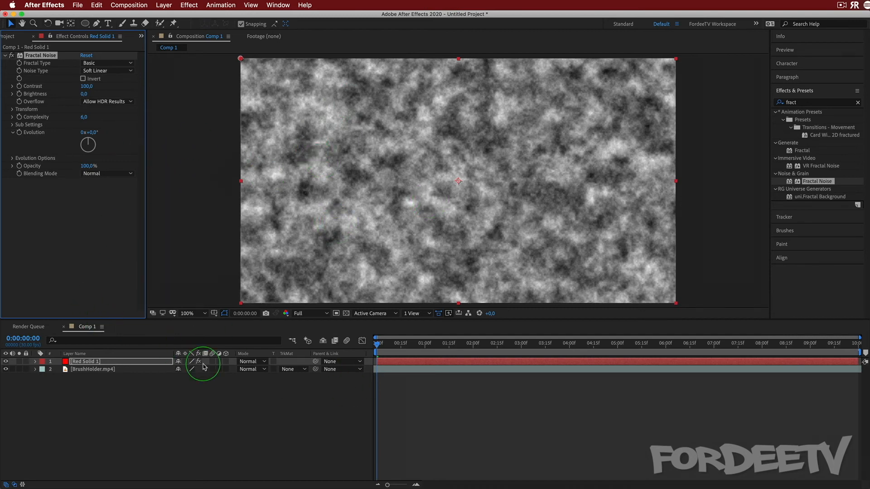
# Set the red solid's blending mode to Overlay and adjust the Fractal Noise evolution
pyautogui.click(249, 361)
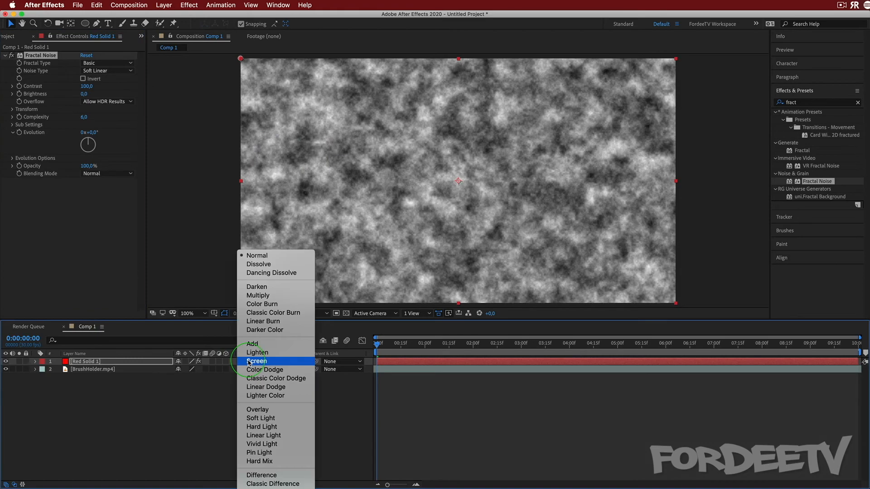
pyautogui.click(256, 410)
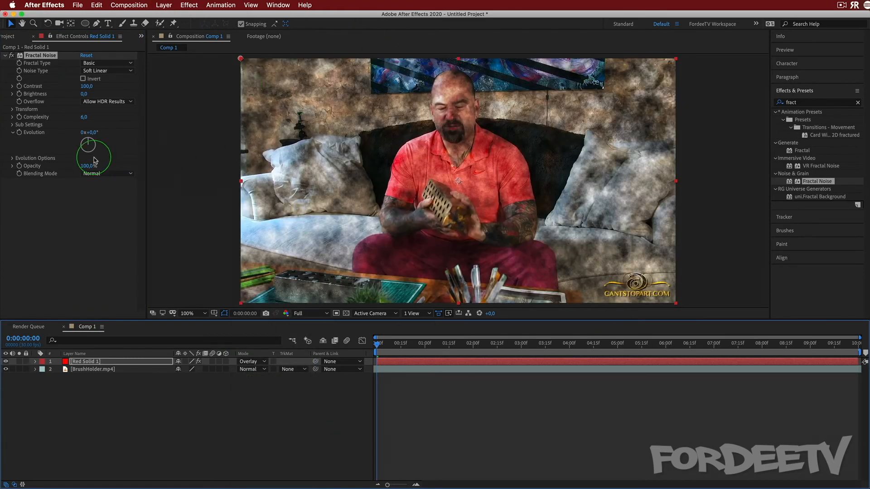
pyautogui.moveTo(90, 144); pyautogui.dragTo(64, 92)
# Set the Fractal Noise type to Dynamic Twist and its evolution to 2x+285°
pyautogui.click(101, 64)
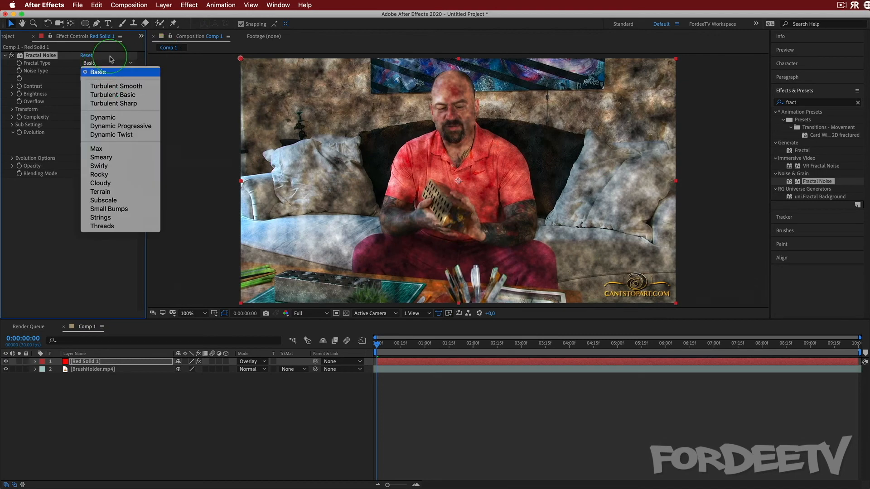
pyautogui.click(104, 134)
pyautogui.moveTo(92, 148); pyautogui.dragTo(72, 136)
# Switch Fractal Noise off and on again to compare the look, and hide the red solid layer
pyautogui.click(10, 56)
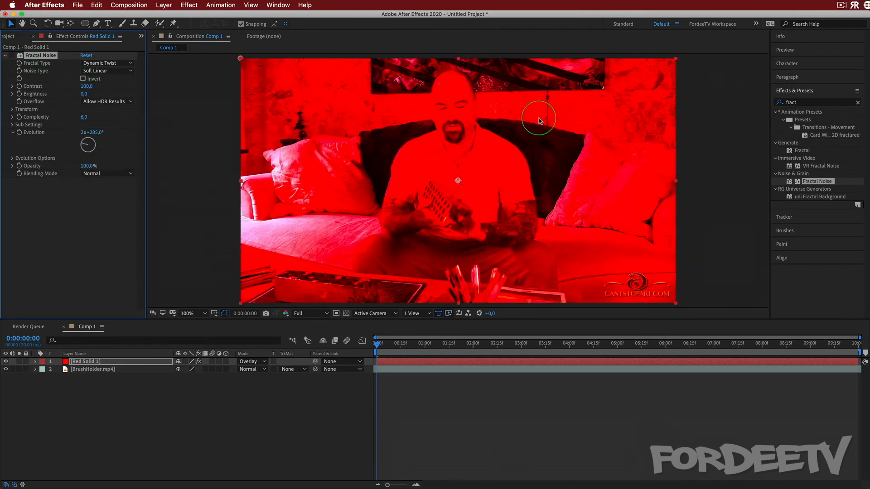
pyautogui.click(11, 55)
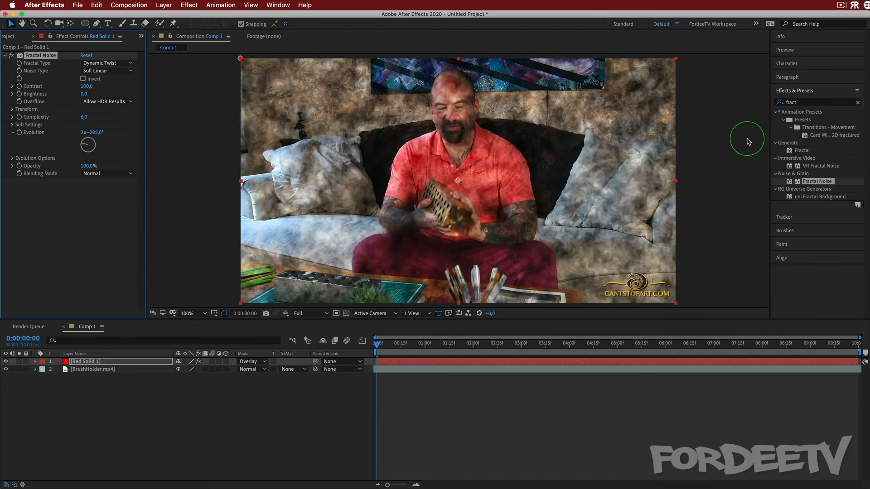
pyautogui.click(6, 361)
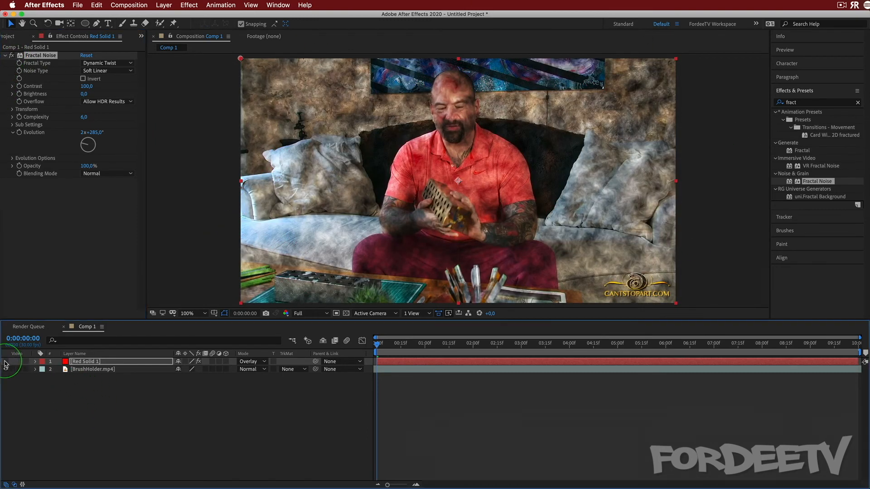
pyautogui.click(40, 365)
# Clear the effects search and apply Turbulent Displace from the Distort category to the BrushHolder.mp4 layer
pyautogui.click(111, 370)
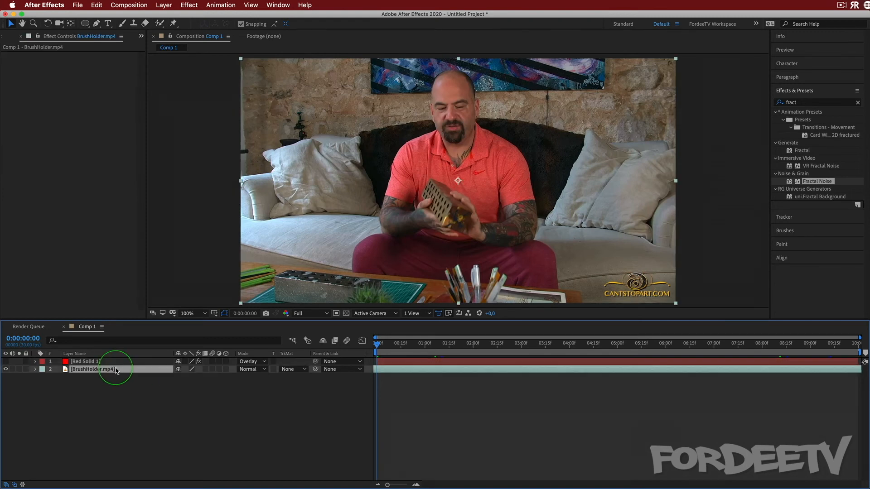
pyautogui.click(802, 103)
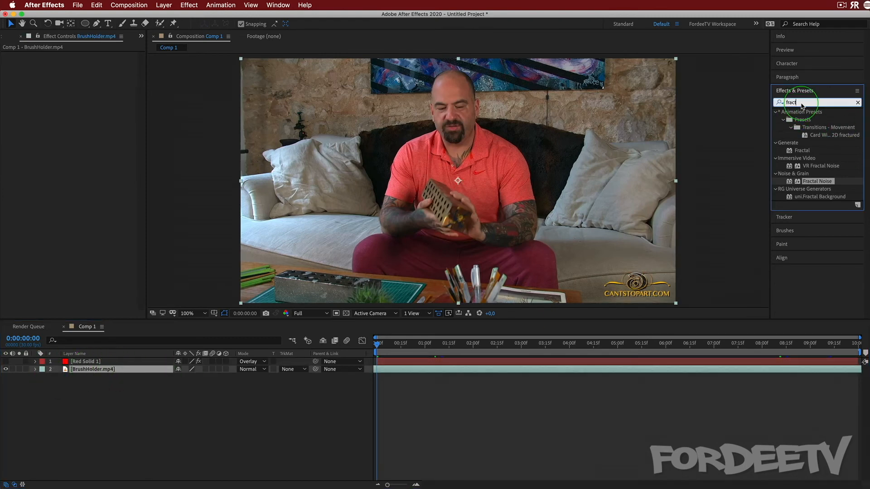
pyautogui.press('BackSpace')
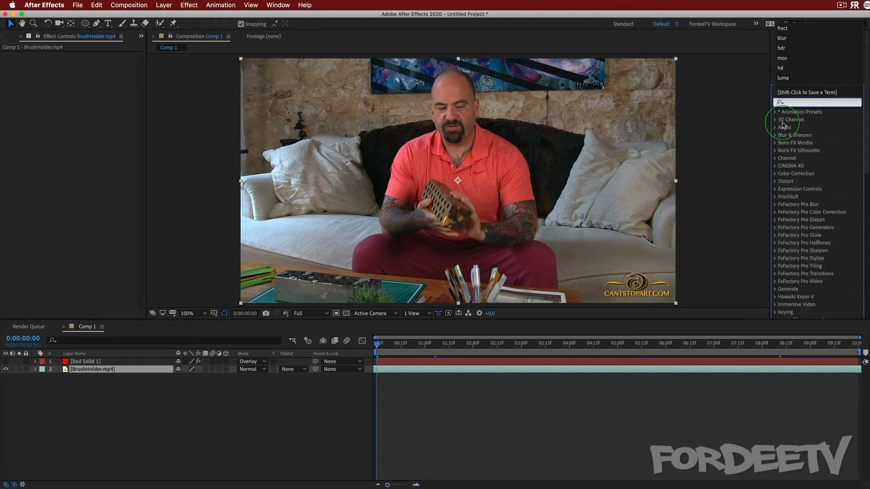
pyautogui.click(776, 182)
pyautogui.click(776, 184)
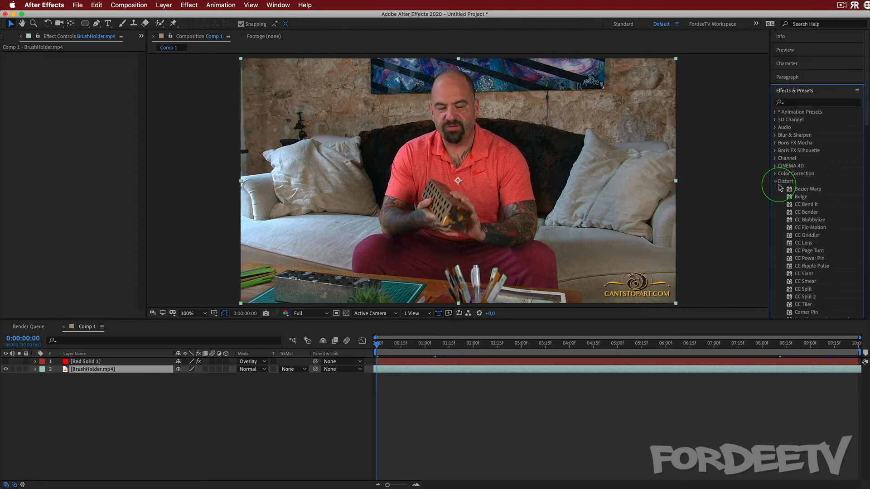
pyautogui.scroll(-5, 804, 236)
pyautogui.scroll(-3, 804, 239)
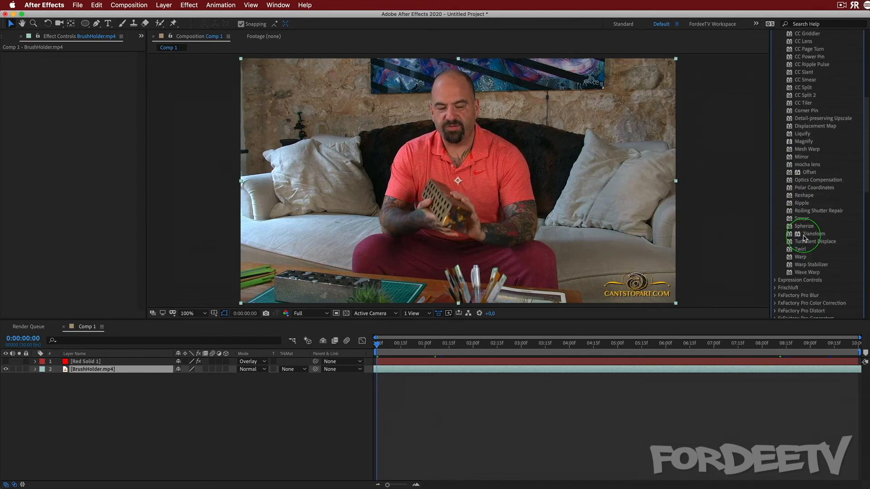
pyautogui.click(807, 242)
pyautogui.moveTo(807, 242)
pyautogui.mouseDown()
pyautogui.moveTo(163, 149)
pyautogui.moveTo(31, 227)
pyautogui.moveTo(74, 333)
pyautogui.moveTo(78, 371)
pyautogui.mouseUp()
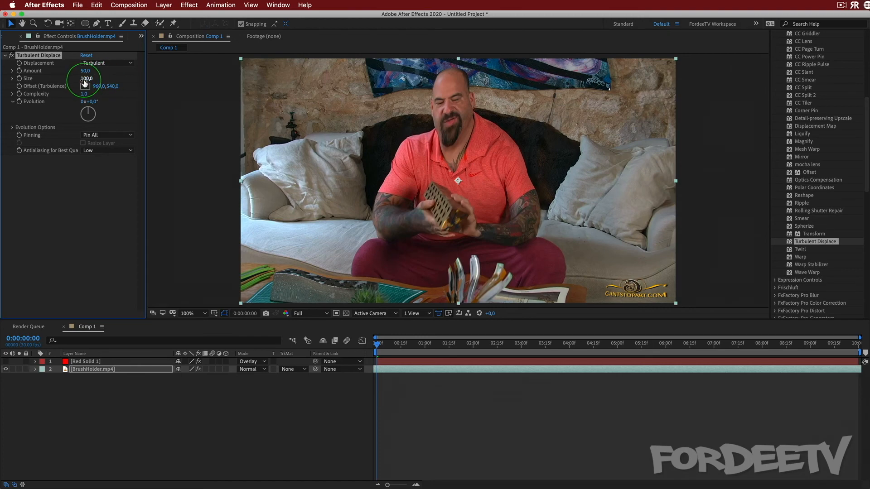
# Set the Turbulent Displace amount to 70 and its evolution to 1x+358° on the BrushHolder.mp4 layer
pyautogui.moveTo(84, 78); pyautogui.dragTo(118, 98)
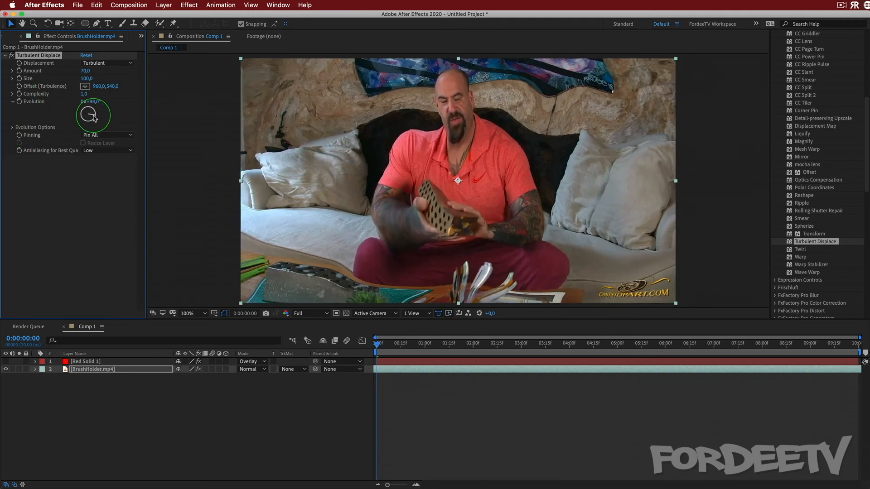
pyautogui.moveTo(70, 129); pyautogui.dragTo(62, 117)
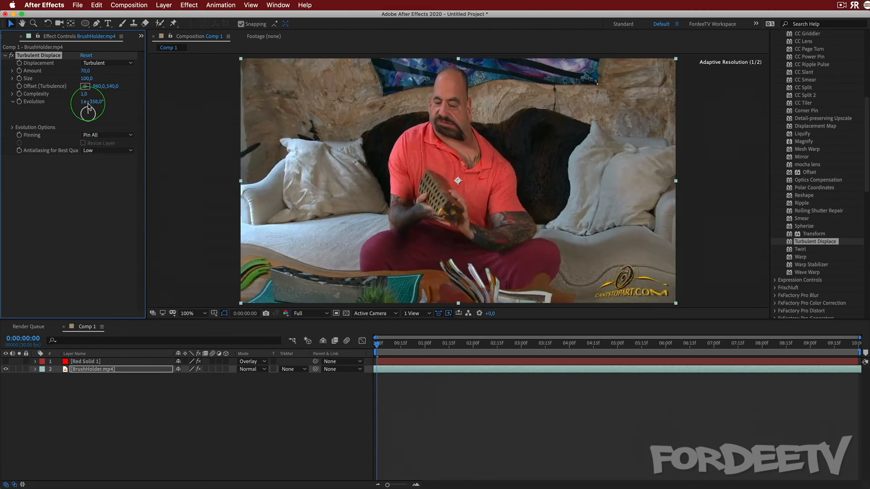
# Show the red solid layer again and set the Turbulent Displace evolution to 3x+20°
pyautogui.click(4, 362)
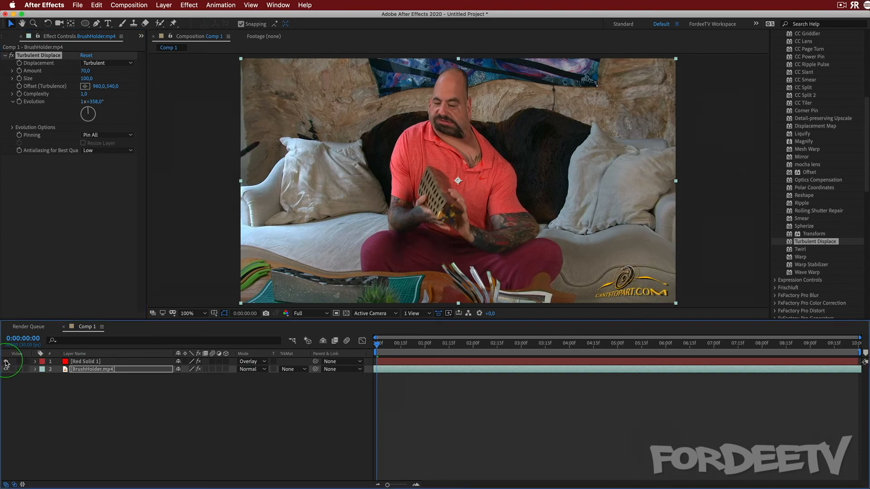
pyautogui.moveTo(83, 121); pyautogui.dragTo(109, 129)
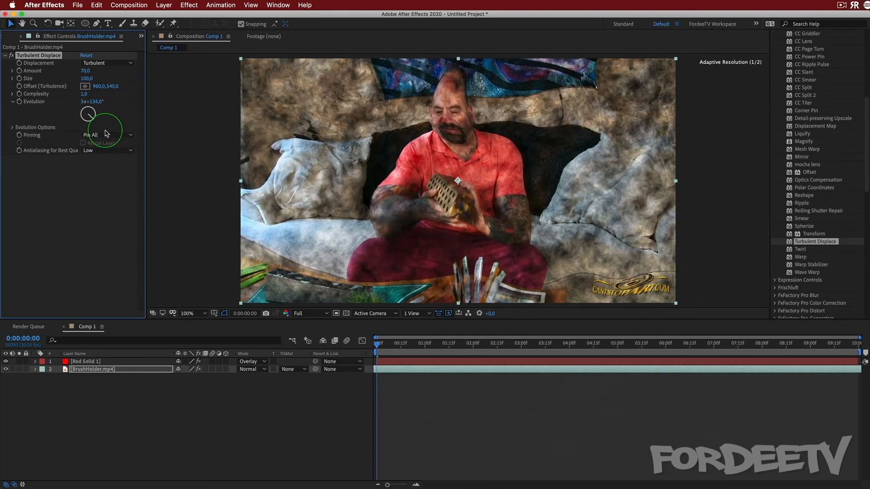
pyautogui.moveTo(106, 134); pyautogui.dragTo(113, 118)
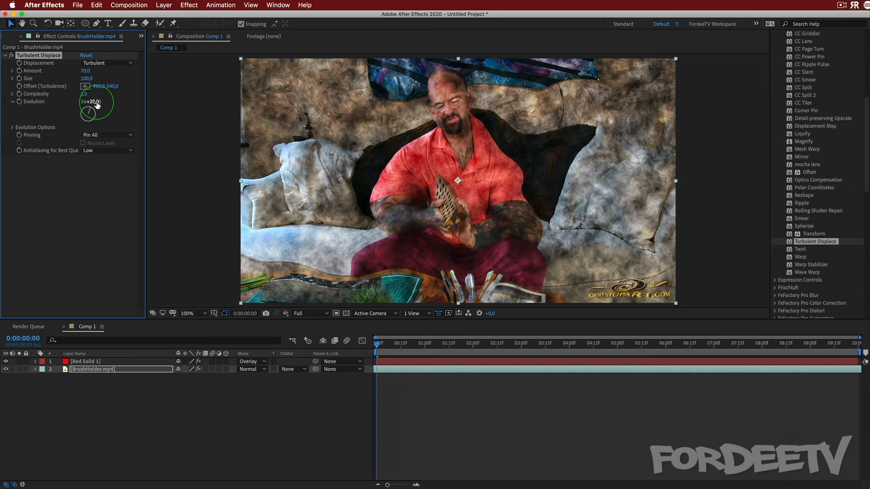
# Draw a rectangular mask over the left half of the picture on the Red Solid 1 layer
pyautogui.click(76, 362)
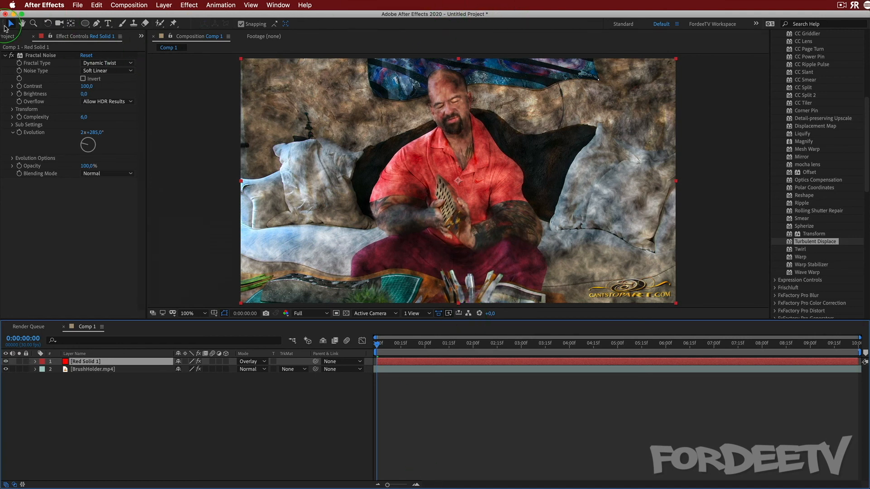
pyautogui.click(86, 24)
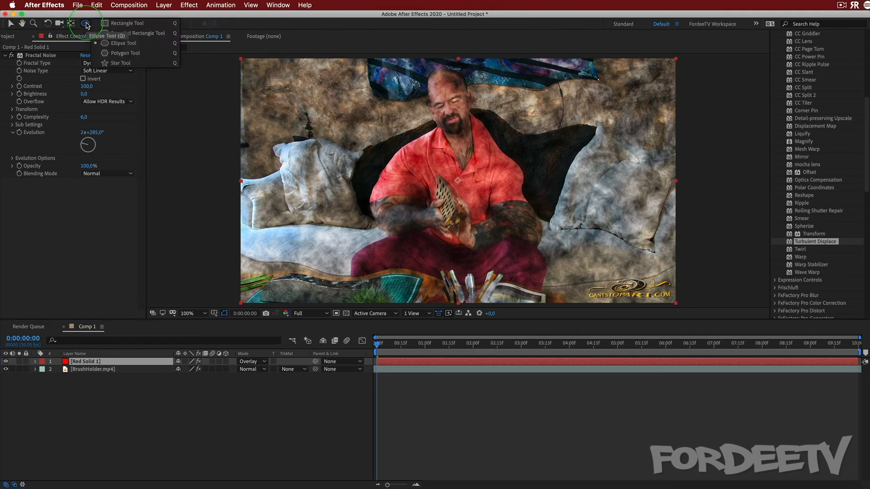
pyautogui.click(124, 23)
pyautogui.moveTo(232, 58); pyautogui.dragTo(455, 332)
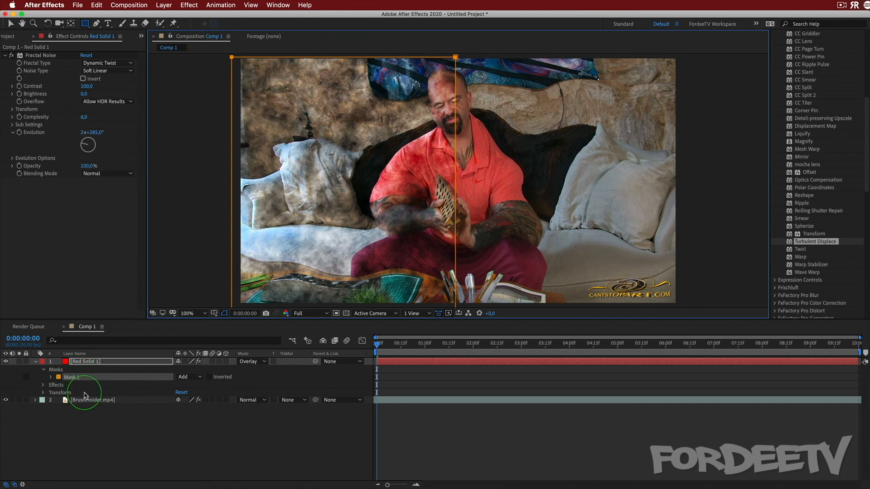
# Copy the red solid's mask and paste it onto the BrushHolder.mp4 layer
pyautogui.click(83, 380)
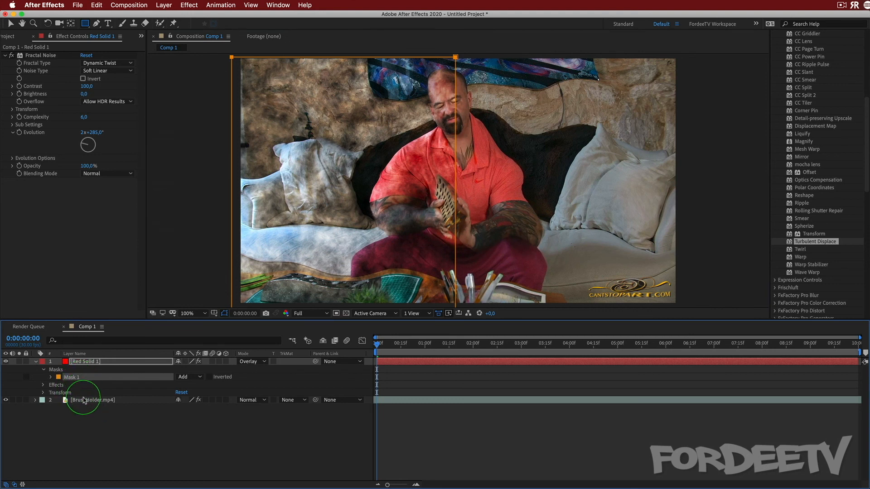
pyautogui.click(83, 401)
pyautogui.press('super+v')
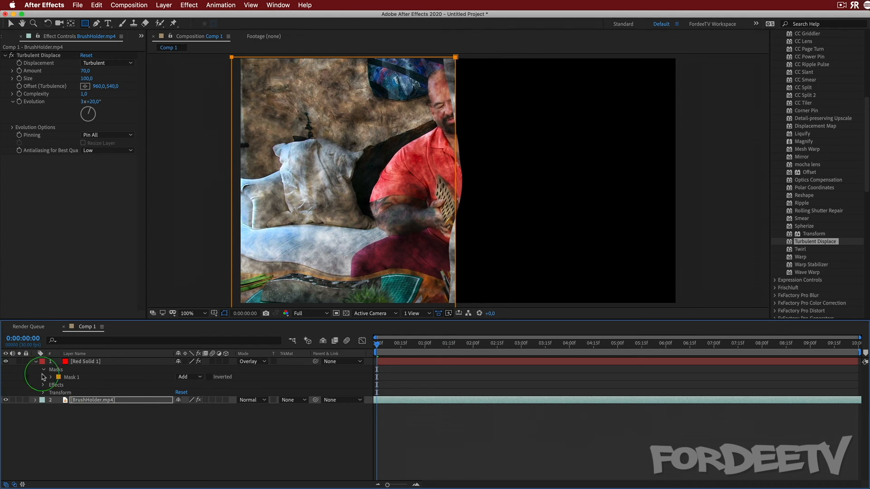
# Duplicate the BrushHolder.mp4 layer and remove Turbulent Displace and the mask from the lower copy
pyautogui.click(82, 403)
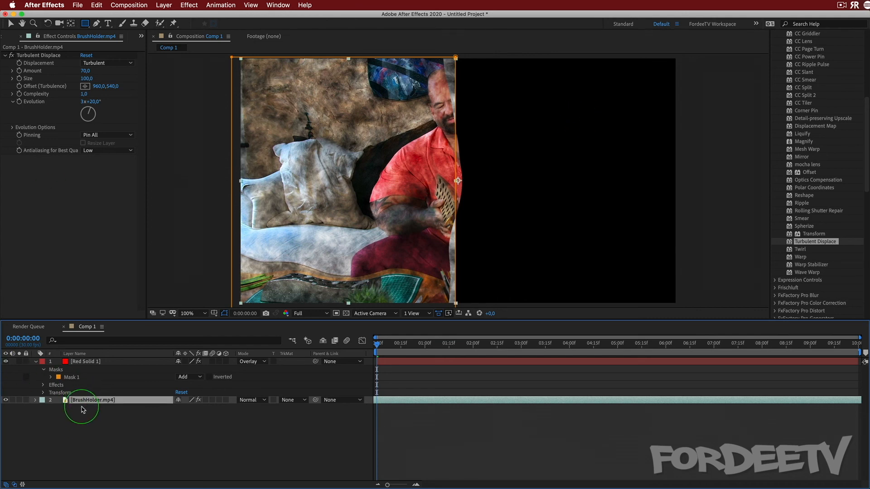
pyautogui.press('super+d')
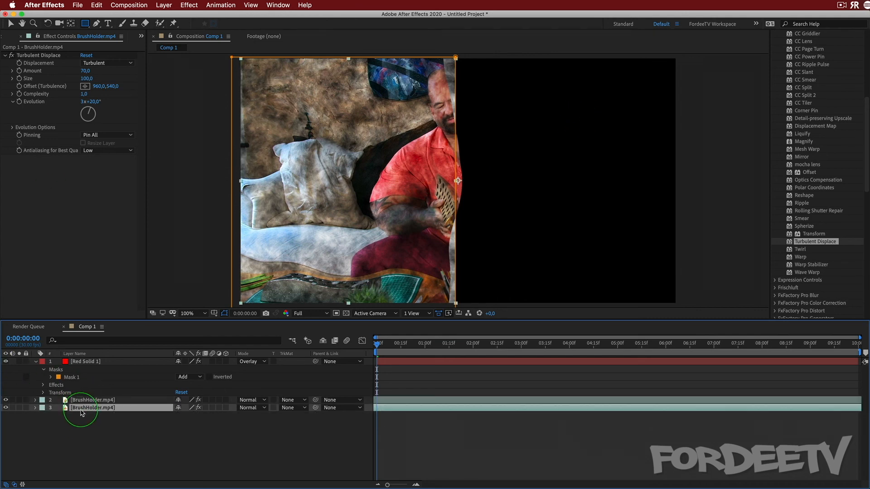
pyautogui.click(39, 56)
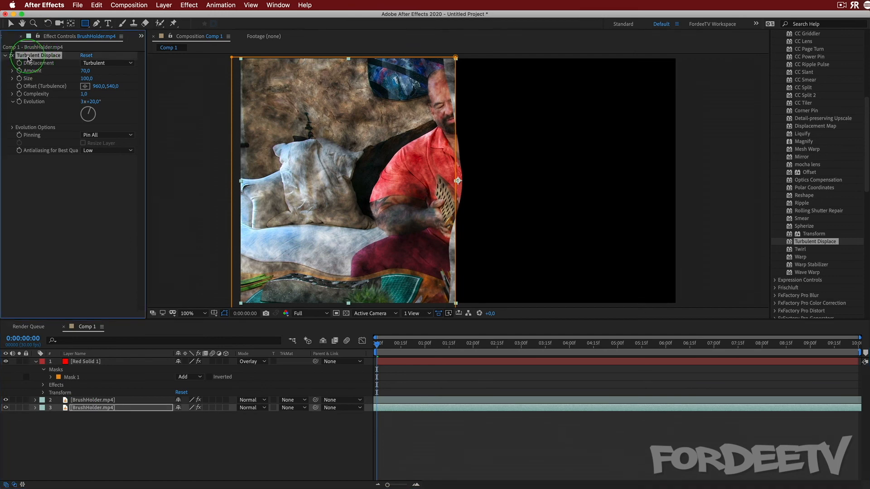
pyautogui.press('Delete')
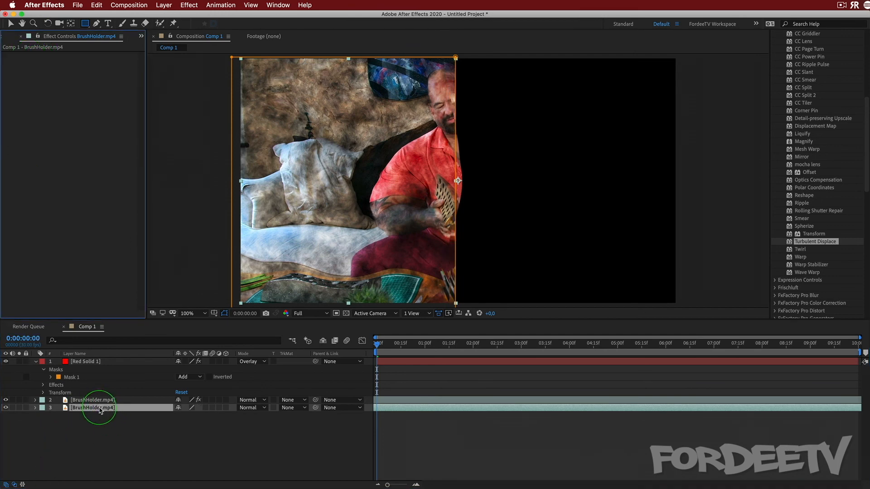
pyautogui.press('super+v')
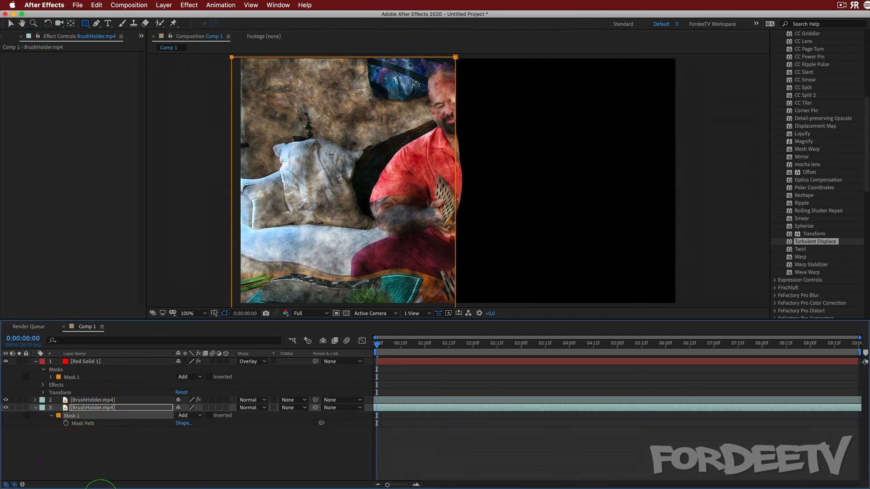
pyautogui.press('super+z')
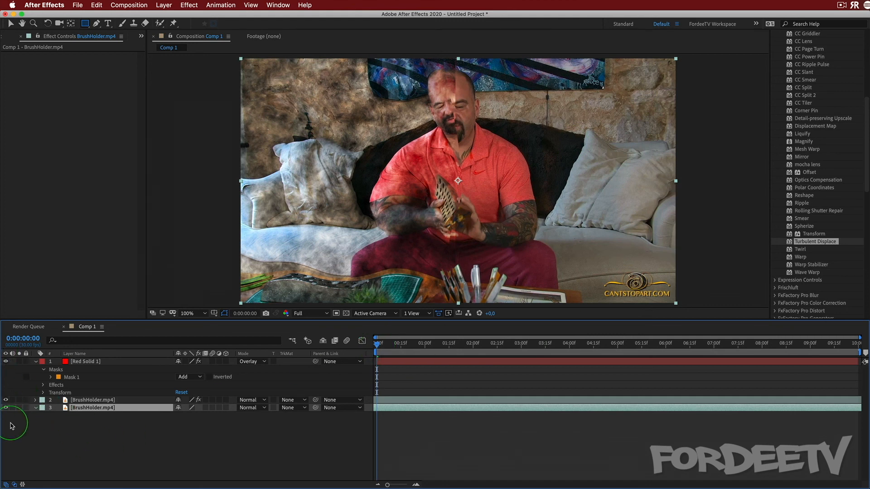
# Preview the split comparison of processed and original footage, and return to the start of the composition
pyautogui.press('space')
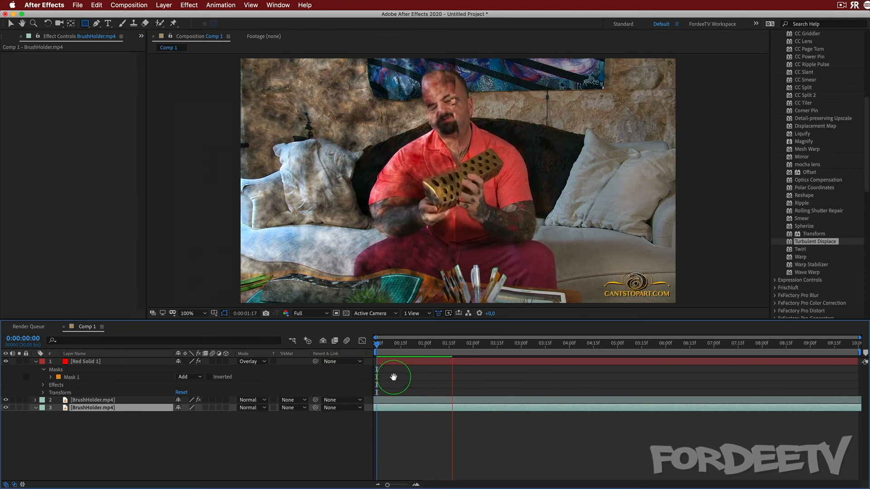
pyautogui.press('space')
pyautogui.moveTo(452, 344); pyautogui.dragTo(270, 341)
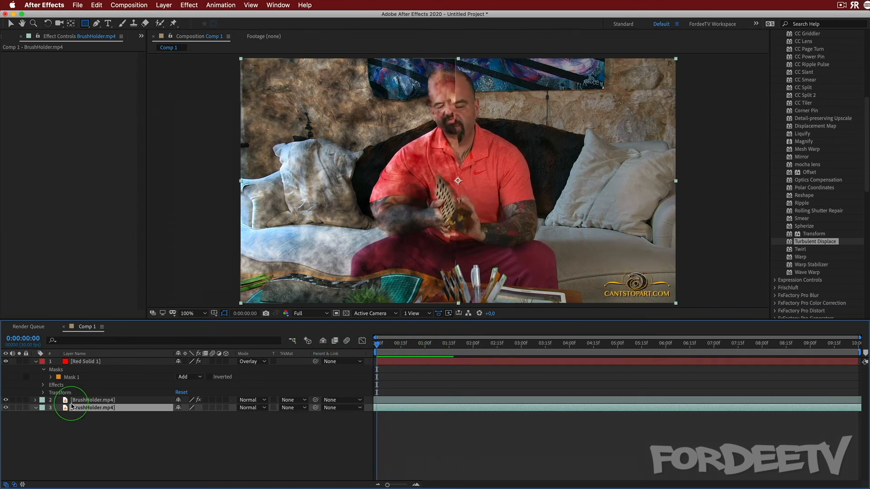
# On the upper BrushHolder.mp4 layer, set the Turbulent Displace evolution to 0x+0° and start keyframing it at 0:00:00:00
pyautogui.click(74, 400)
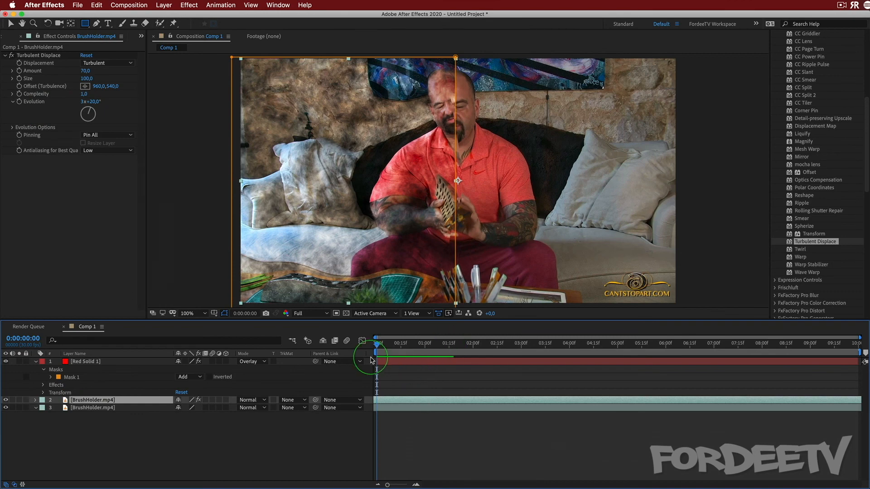
pyautogui.click(84, 102)
pyautogui.write('0')
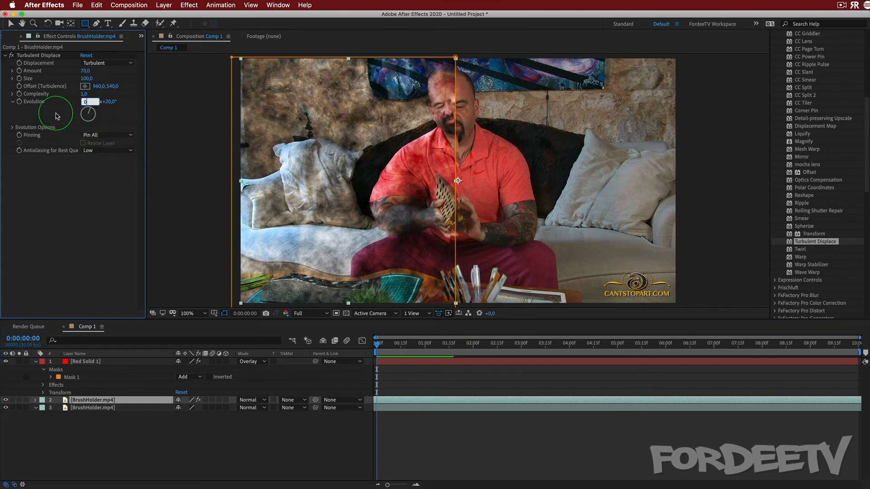
pyautogui.press('Tab')
pyautogui.write('0')
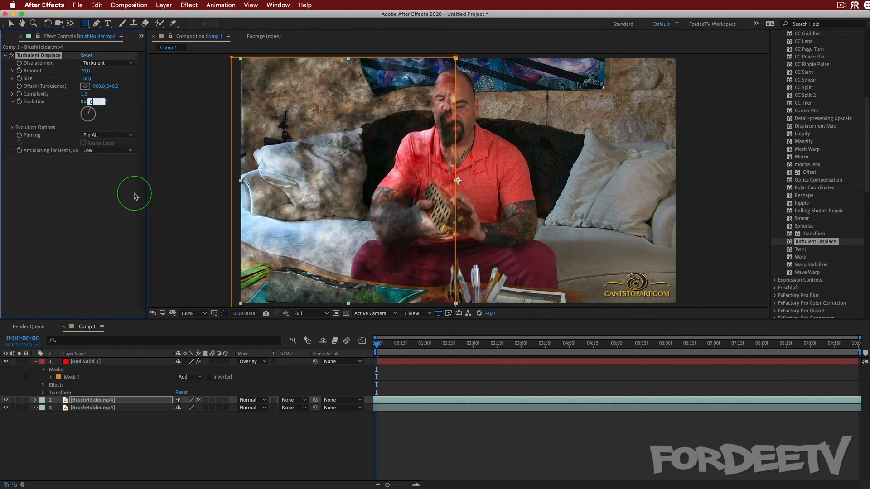
pyautogui.press('Return')
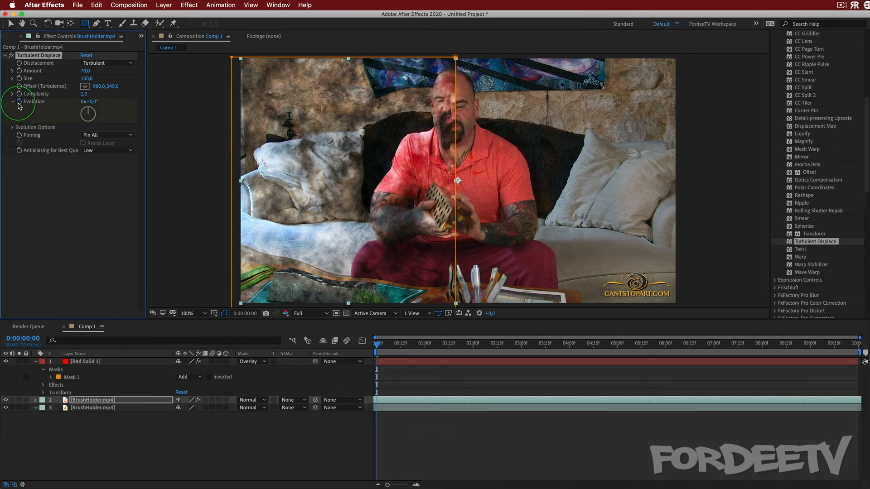
pyautogui.click(19, 103)
# Add an evolution keyframe of 3x+0° at 0:00:02:00 for Turbulent Displace
pyautogui.moveTo(377, 345); pyautogui.dragTo(473, 353)
pyautogui.click(83, 102)
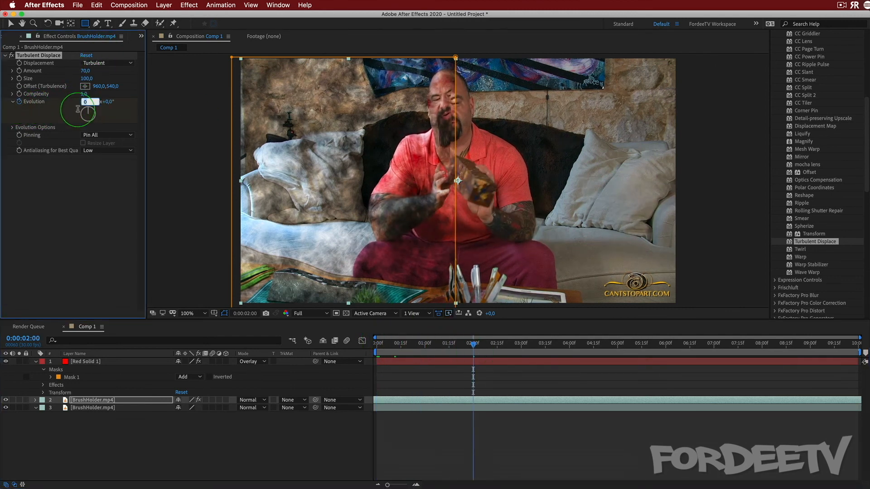
pyautogui.write('3')
pyautogui.press('Return')
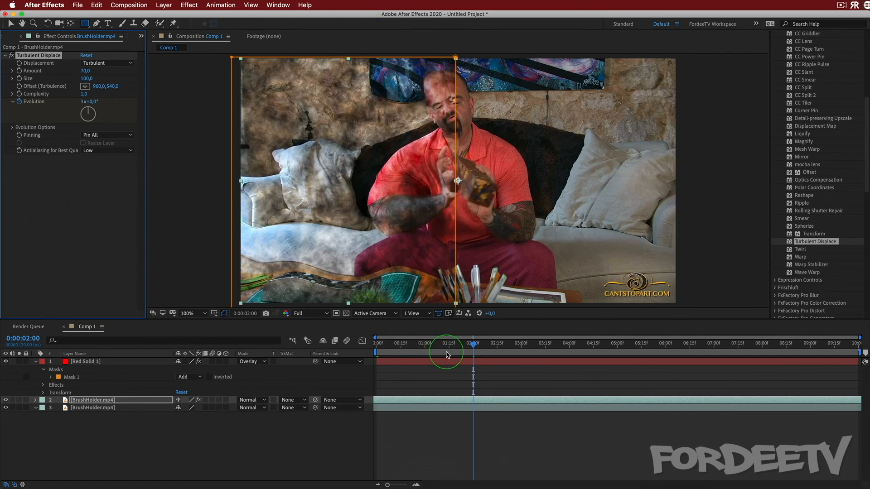
# Play the animated displacement twice from the start of the composition to check the motion
pyautogui.click(472, 346)
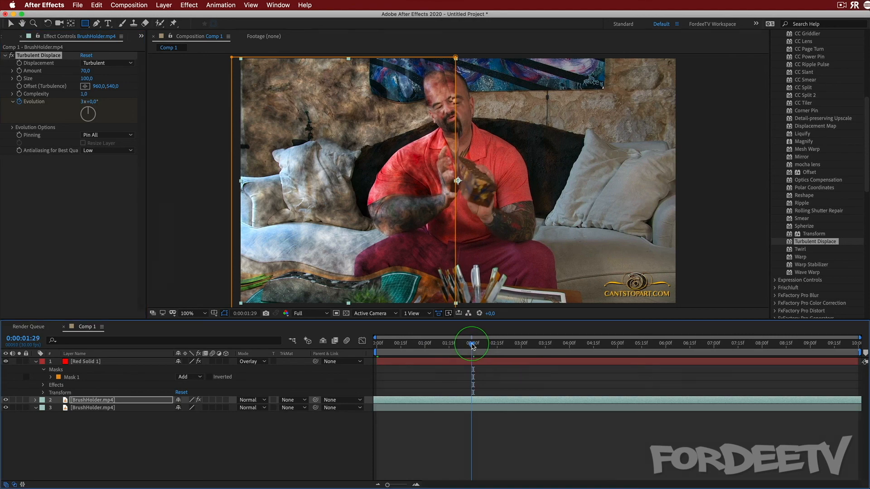
pyautogui.moveTo(472, 346); pyautogui.dragTo(365, 343)
pyautogui.press('space')
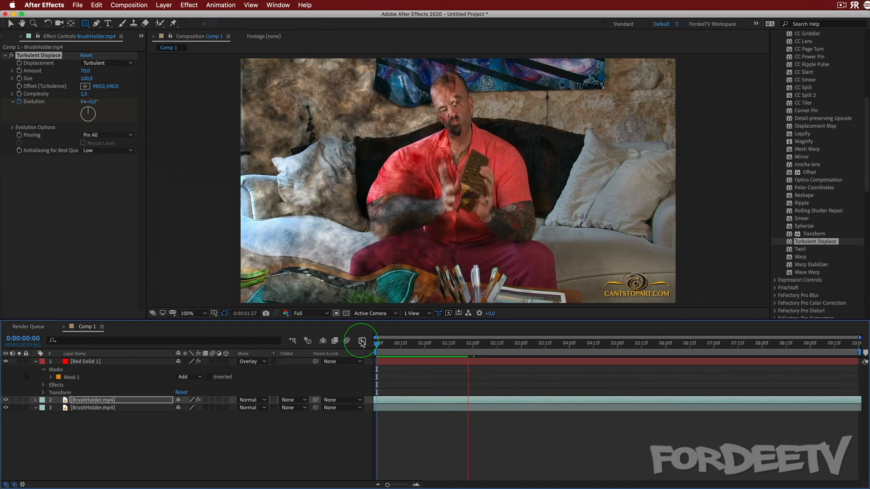
pyautogui.press('space')
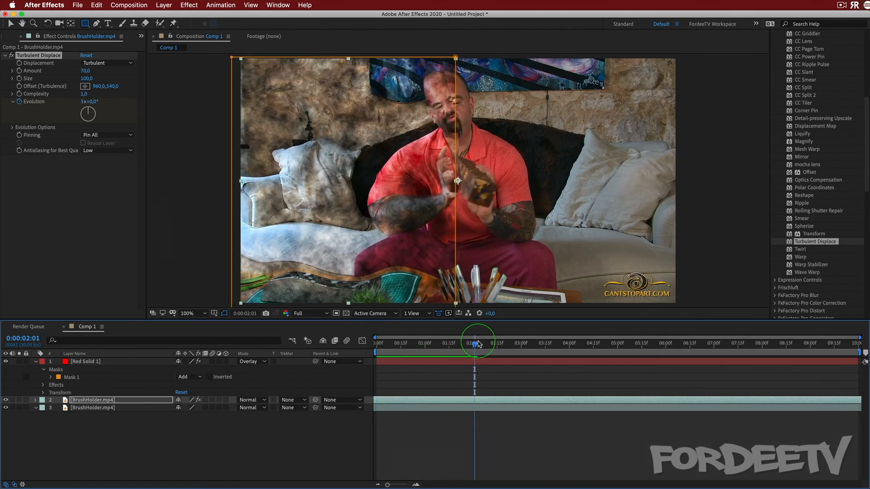
pyautogui.press('Home')
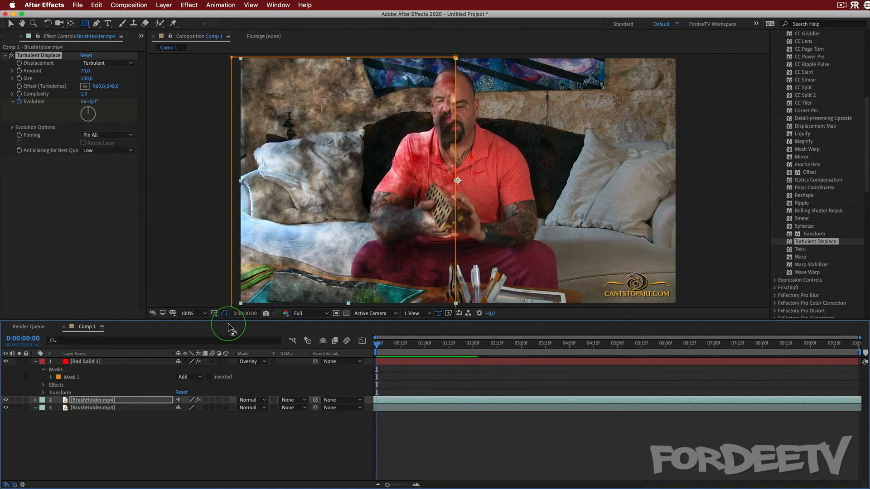
pyautogui.press('space')
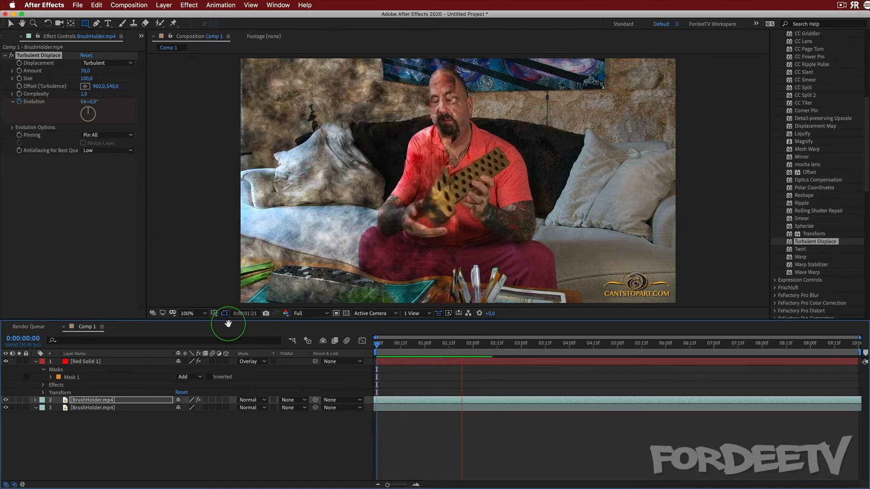
pyautogui.press('space')
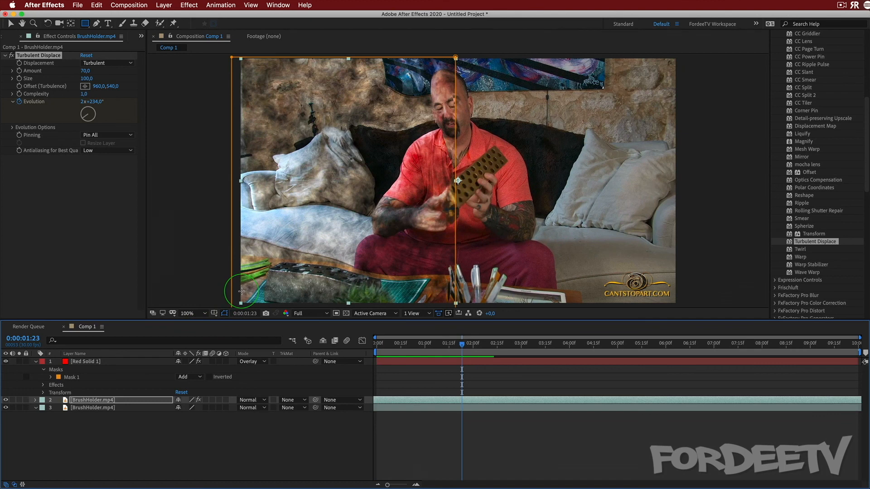